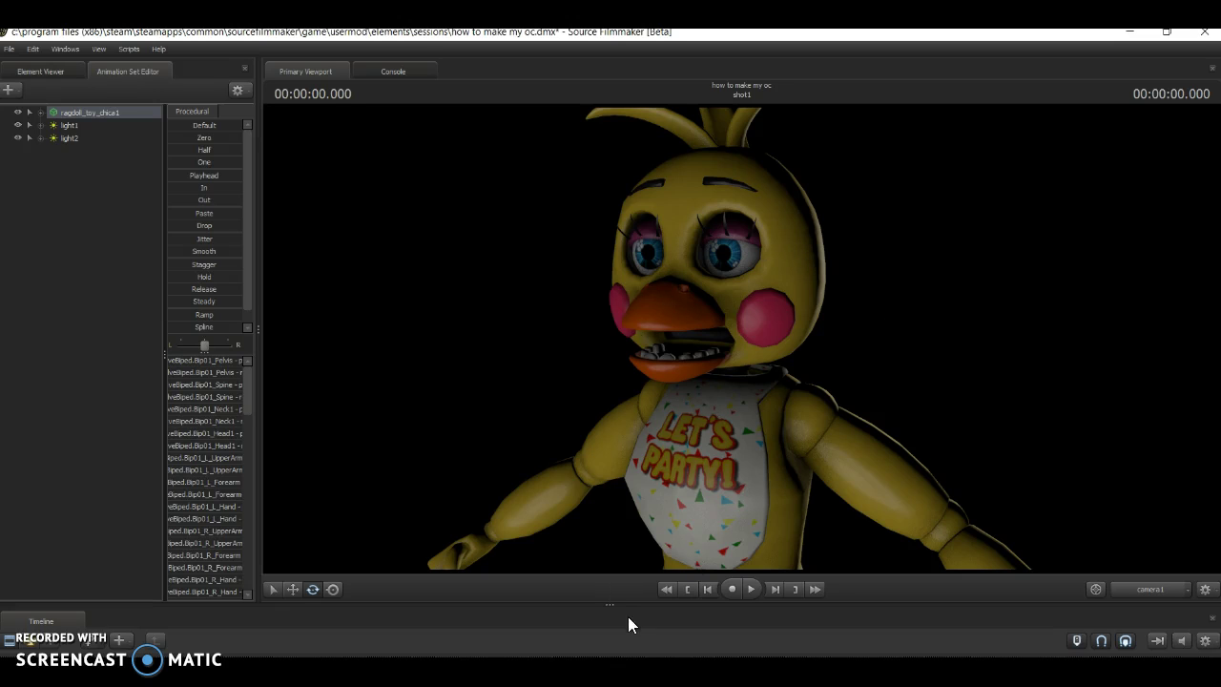
# Resize the timeline area so its tracks show below the viewport, and switch the timeline to the Graph Editor
pyautogui.moveTo(606, 603); pyautogui.dragTo(621, 477)
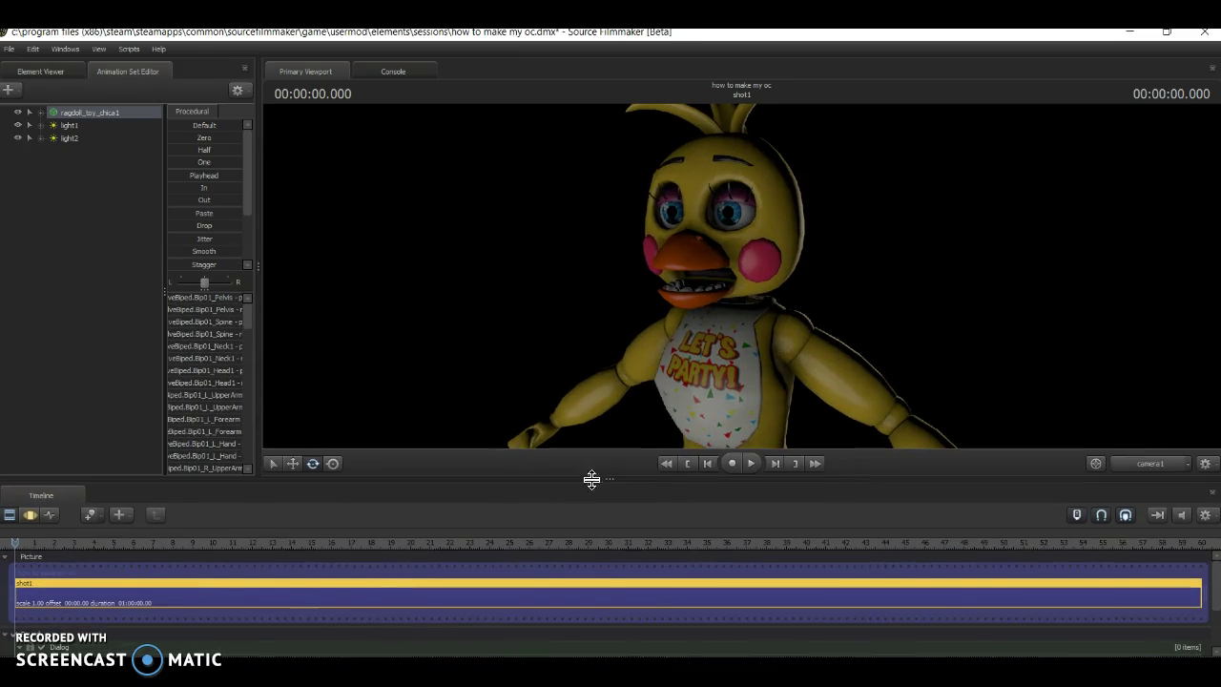
pyautogui.moveTo(611, 475); pyautogui.dragTo(613, 540)
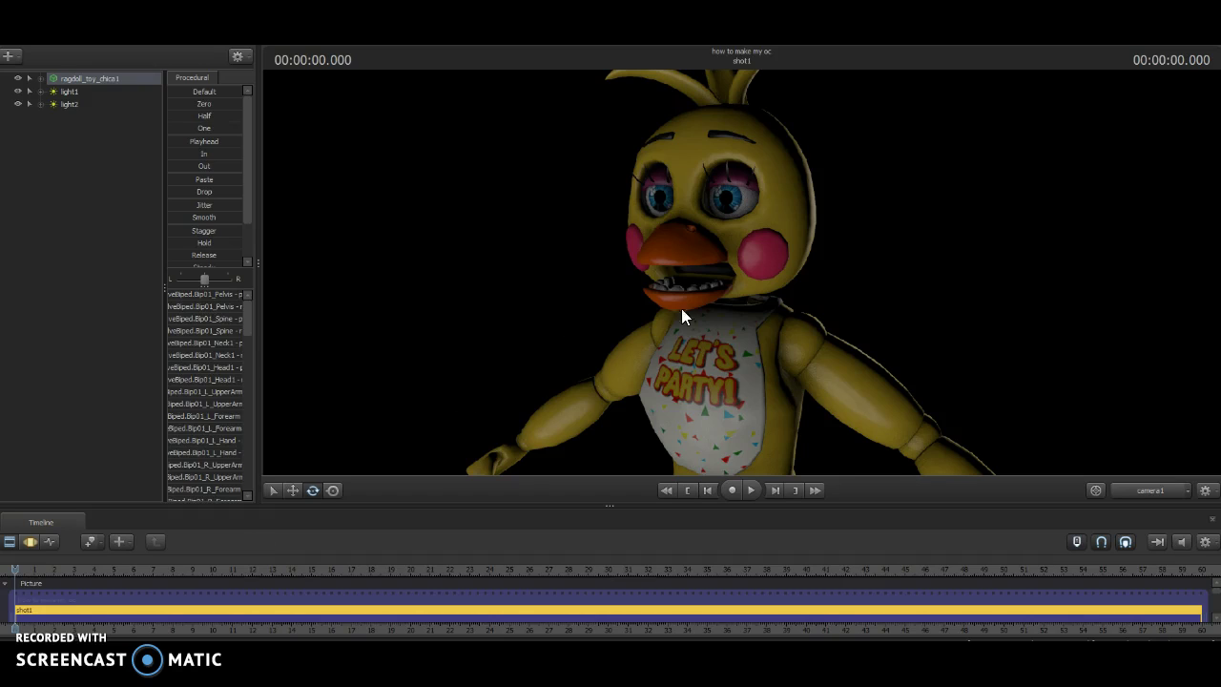
pyautogui.click(46, 544)
pyautogui.moveTo(608, 505); pyautogui.dragTo(603, 520)
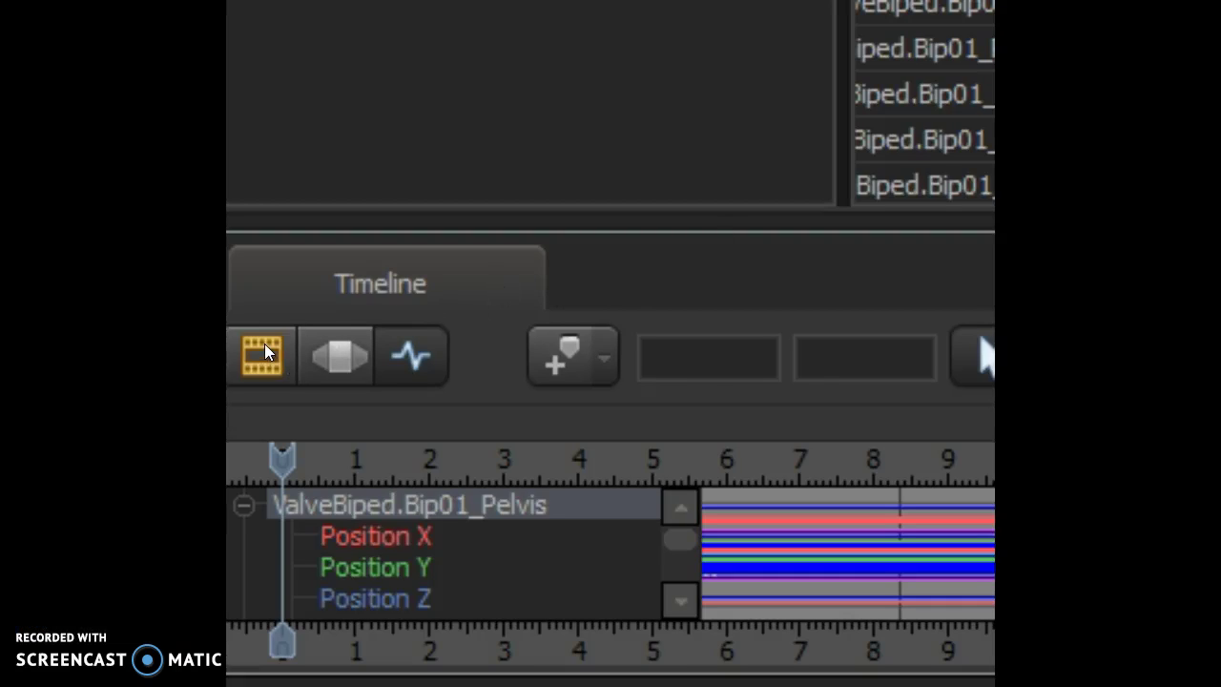
# Cycle the timeline through the Clip Editor and the Motion Editor, ending in the Graph Editor
pyautogui.click(267, 349)
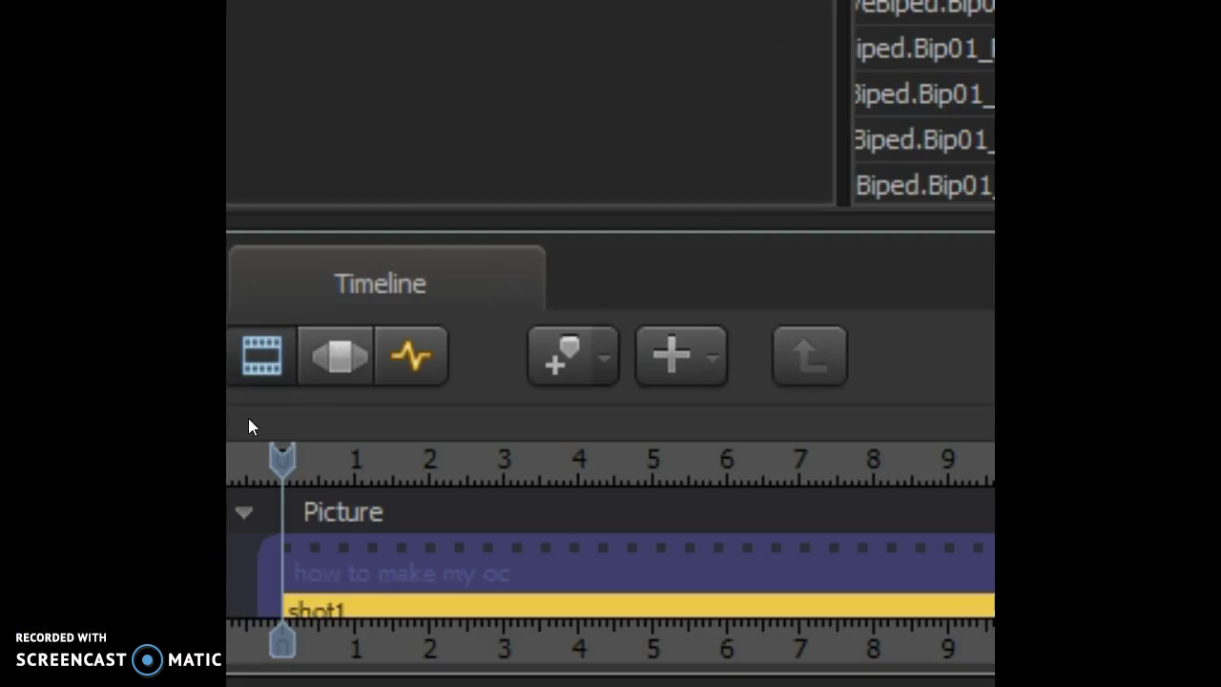
pyautogui.click(342, 359)
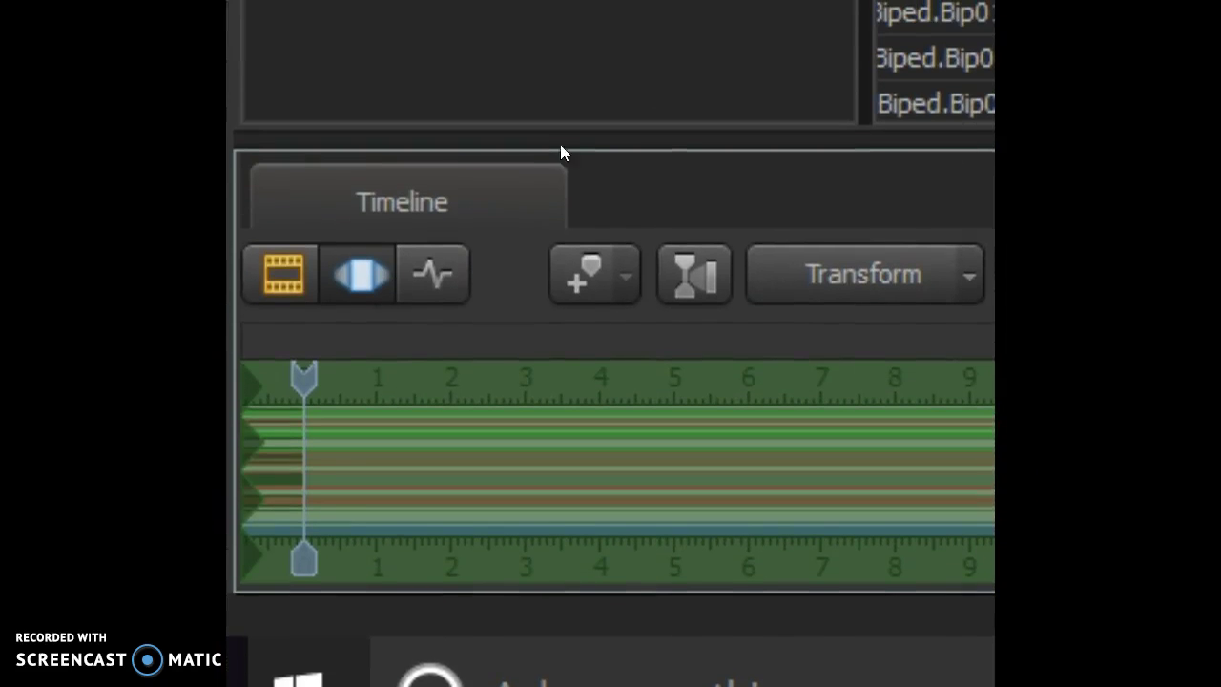
pyautogui.click(418, 281)
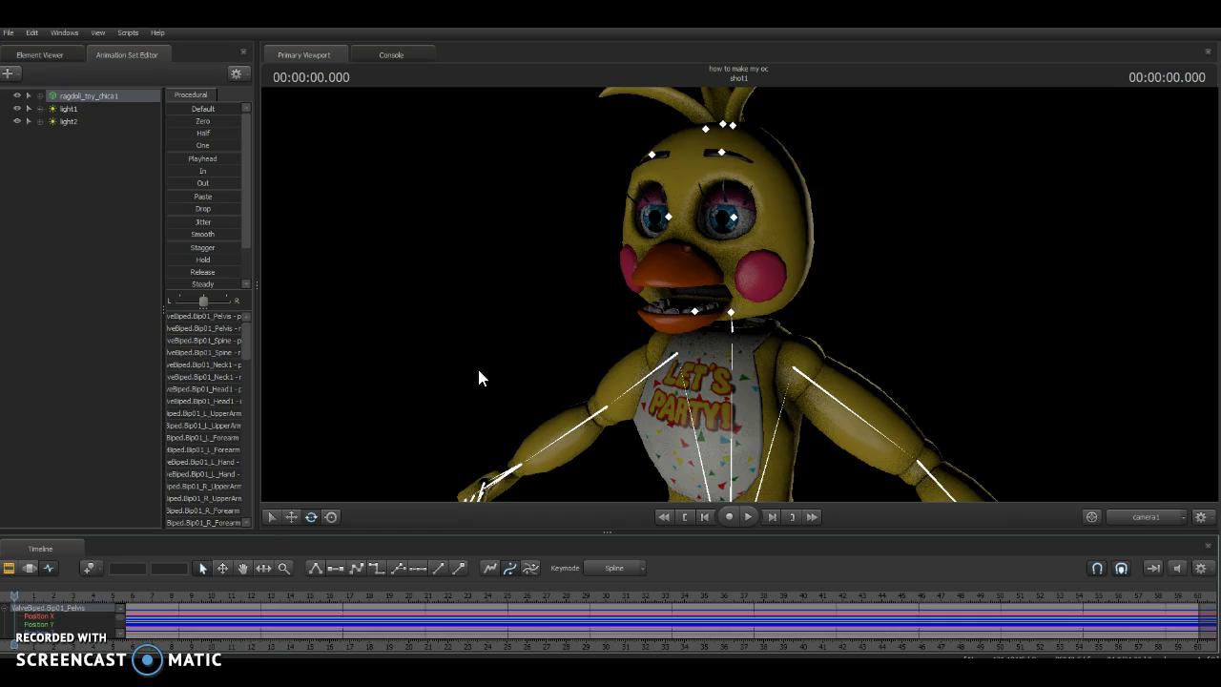
# Rotate the ValveBiped.Bip01_Head1 bone so the character's face turns toward the camera
pyautogui.click(731, 313)
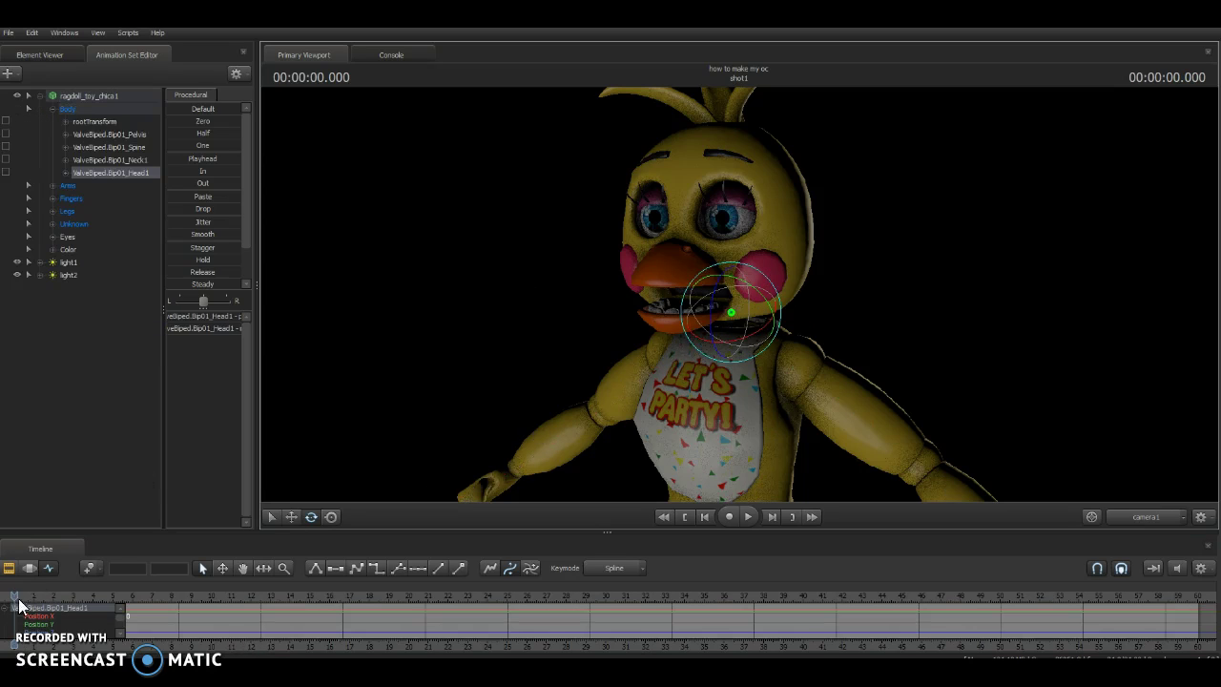
pyautogui.moveTo(737, 334); pyautogui.dragTo(754, 333)
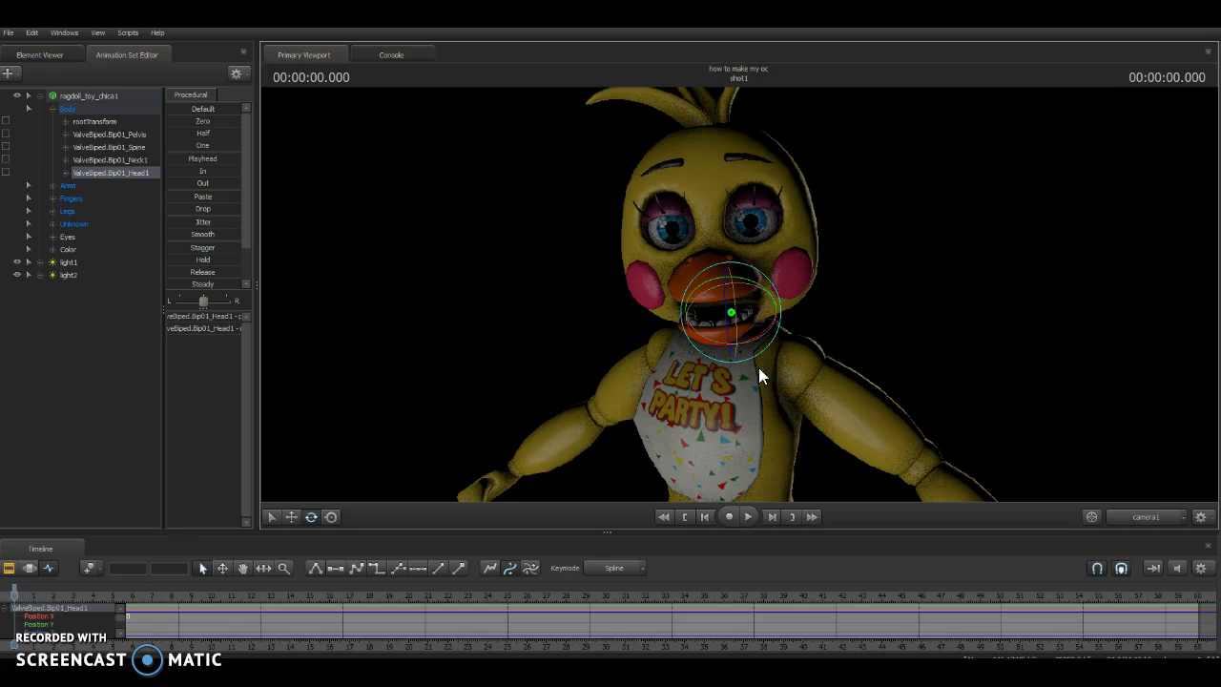
pyautogui.moveTo(741, 315); pyautogui.dragTo(745, 312)
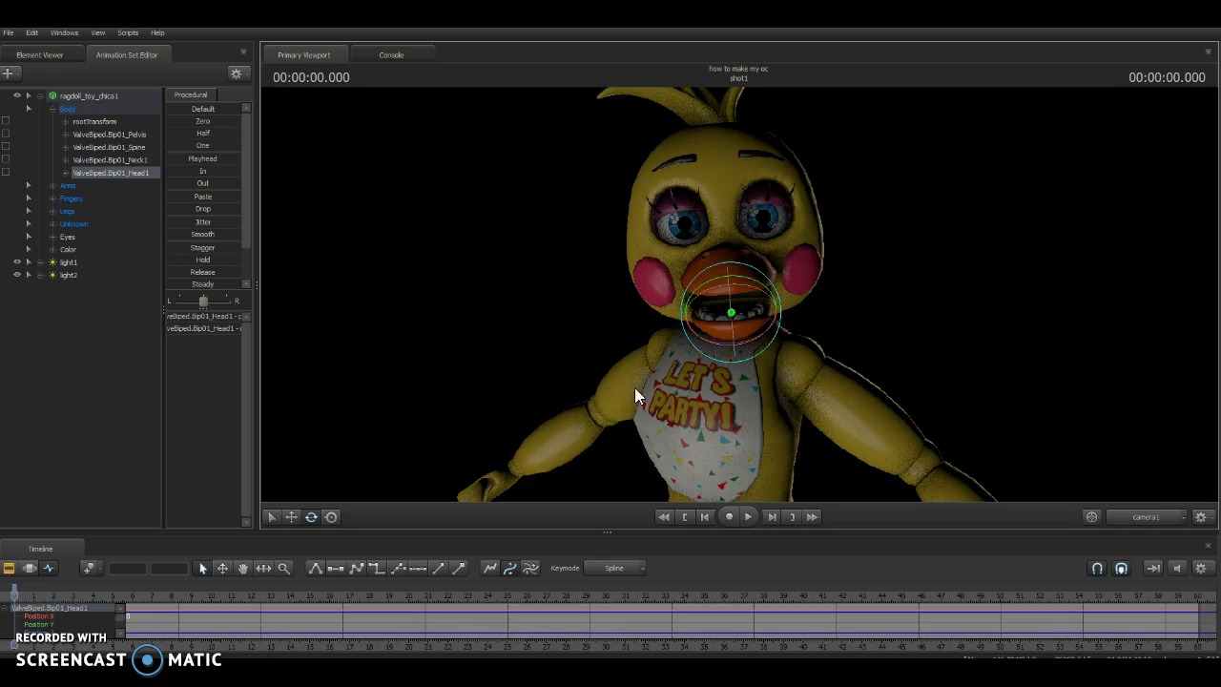
# Rotate the Control_L_Jaw bone upward to close the character's beak
pyautogui.press('ctrl')
pyautogui.click(735, 315)
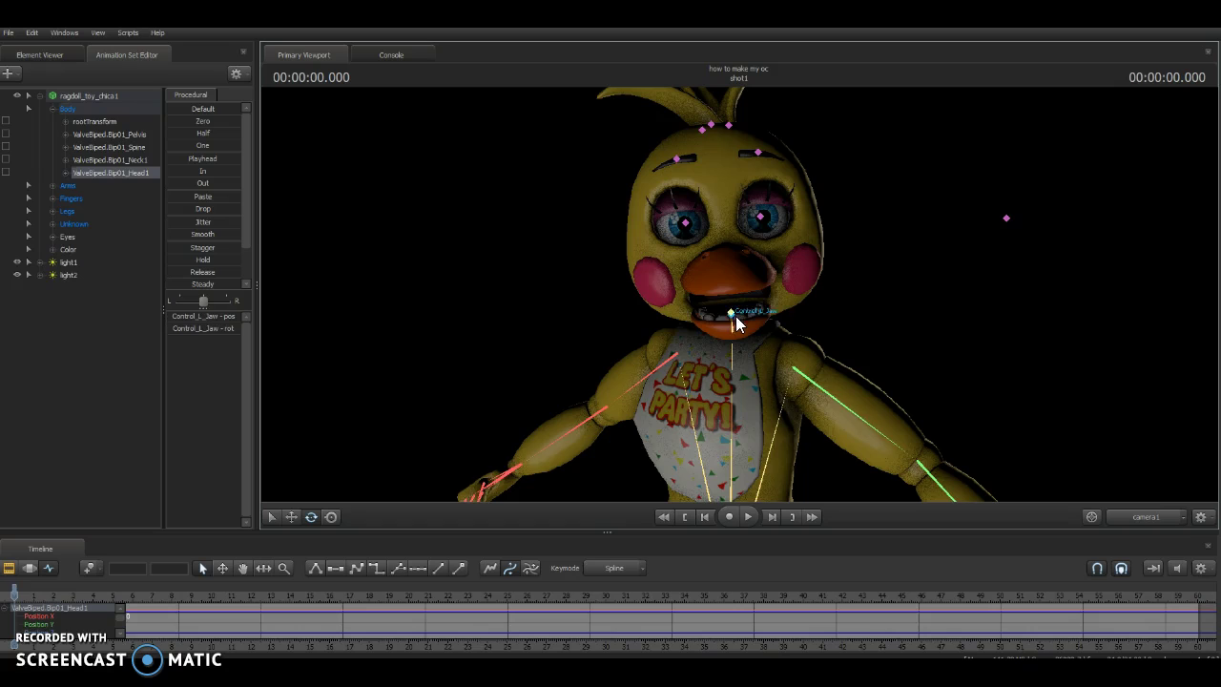
pyautogui.moveTo(751, 324); pyautogui.dragTo(724, 290)
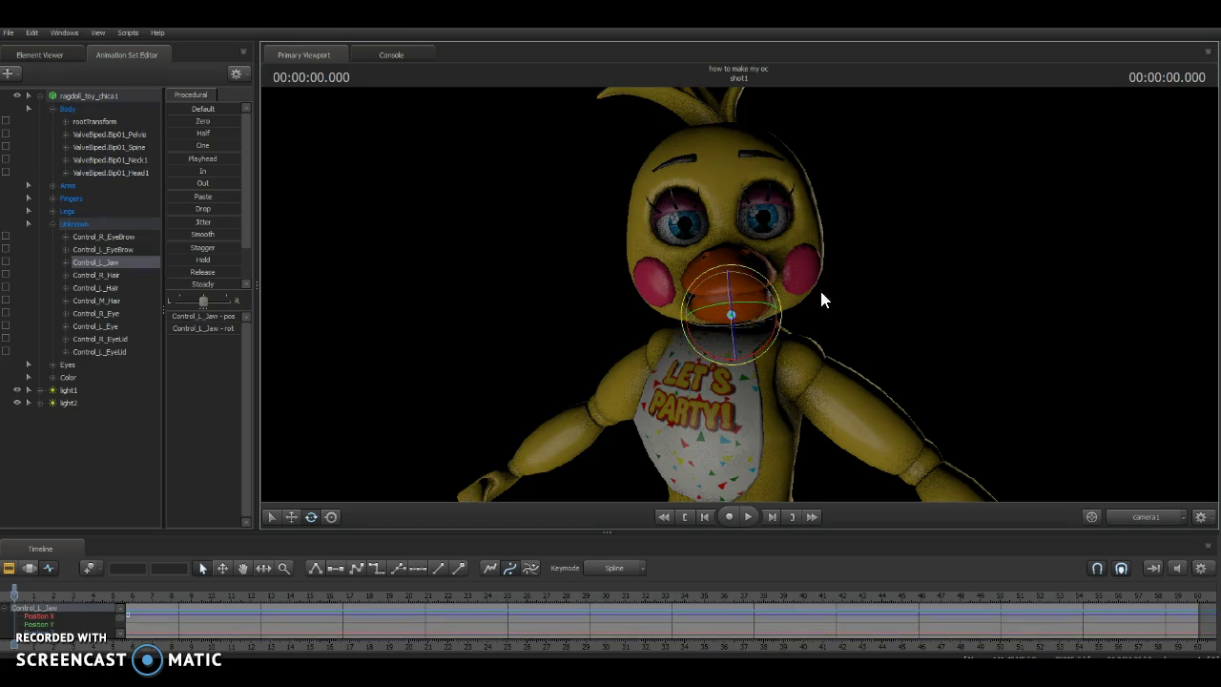
# Rotate the head bone so the face turns away from the camera toward the character's right side
pyautogui.press('ctrl')
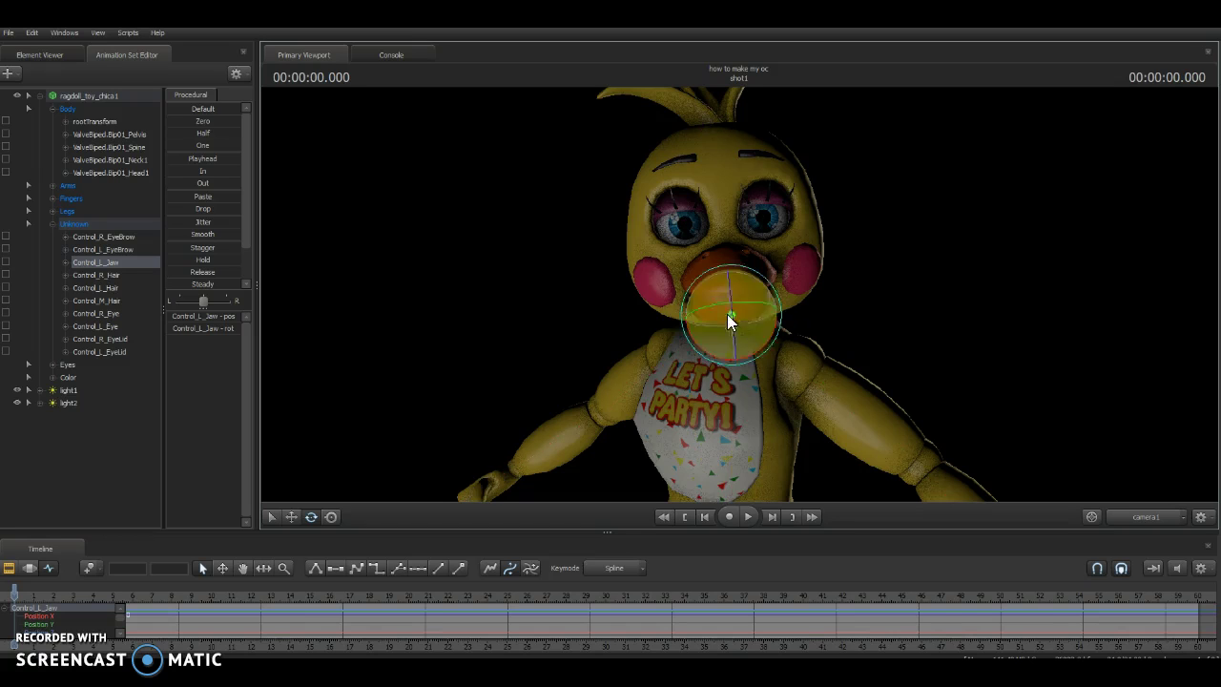
pyautogui.press('ctrl')
pyautogui.click(730, 313)
pyautogui.moveTo(763, 310); pyautogui.dragTo(682, 329)
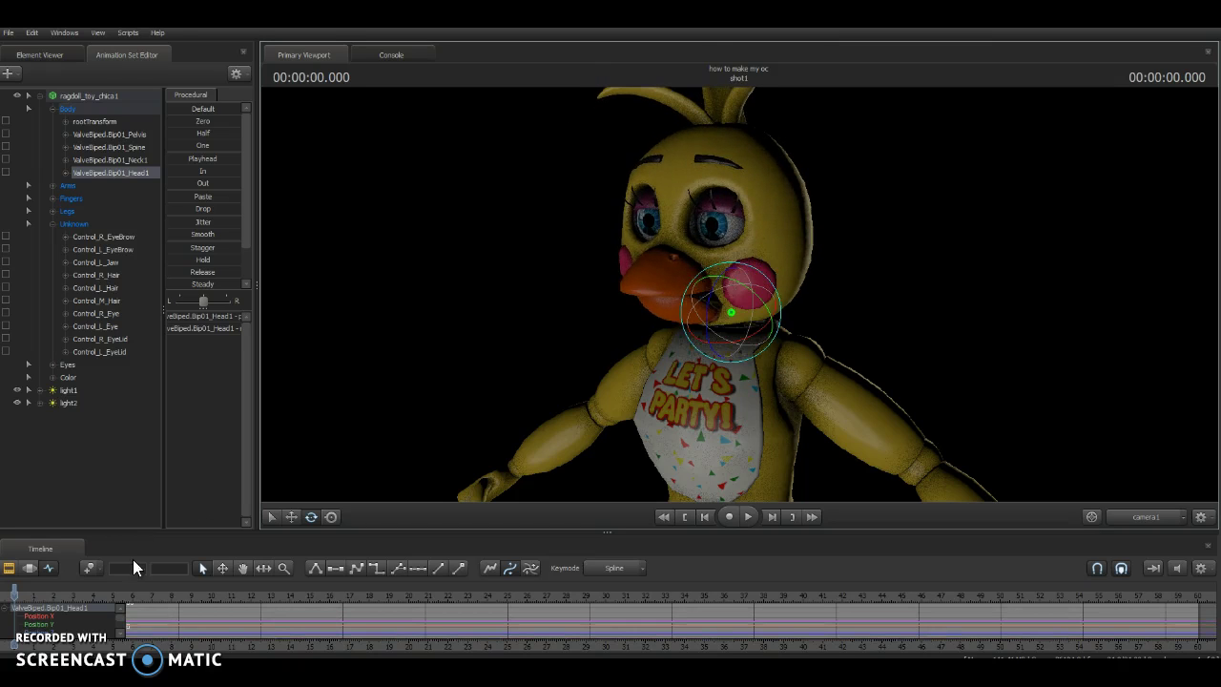
# Rotate the right and left upper arm bones down so both arms hang beside the body
pyautogui.click(679, 362)
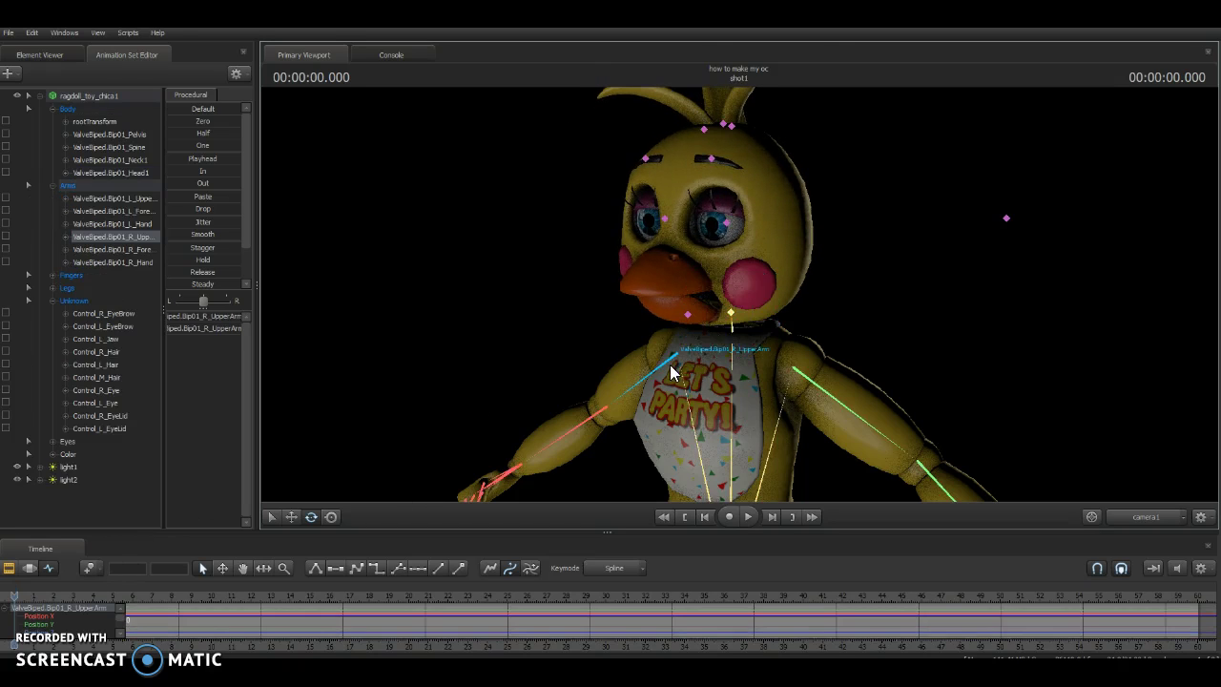
pyautogui.moveTo(722, 364); pyautogui.dragTo(841, 383)
pyautogui.click(803, 374)
# Switch the viewport to the Work Camera and rotate the left upper arm slightly outward from the body
pyautogui.click(1156, 522)
pyautogui.moveTo(723, 249)
pyautogui.mouseDown()
pyautogui.moveTo(722, 229)
pyautogui.moveTo(722, 249)
pyautogui.mouseUp()
pyautogui.click(782, 226)
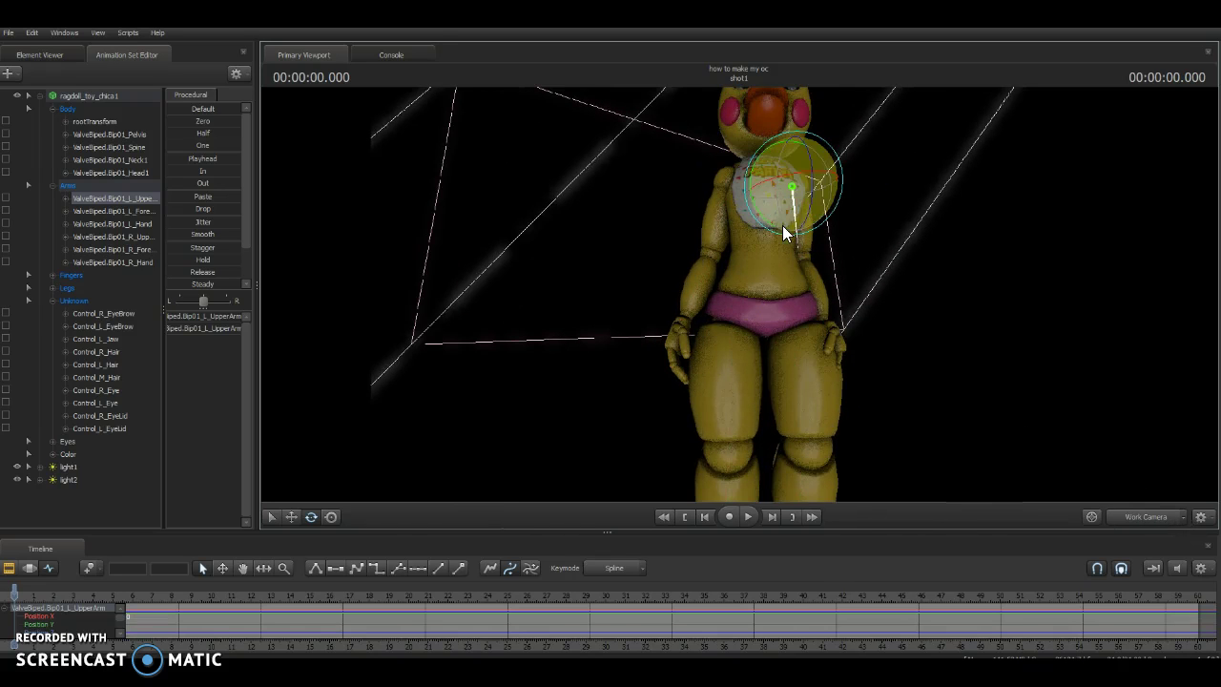
pyautogui.moveTo(781, 237); pyautogui.dragTo(784, 238)
# Select the right hand's thumb bones and the R_Finger1 and R_Finger11 bones one after another
pyautogui.press('ctrl')
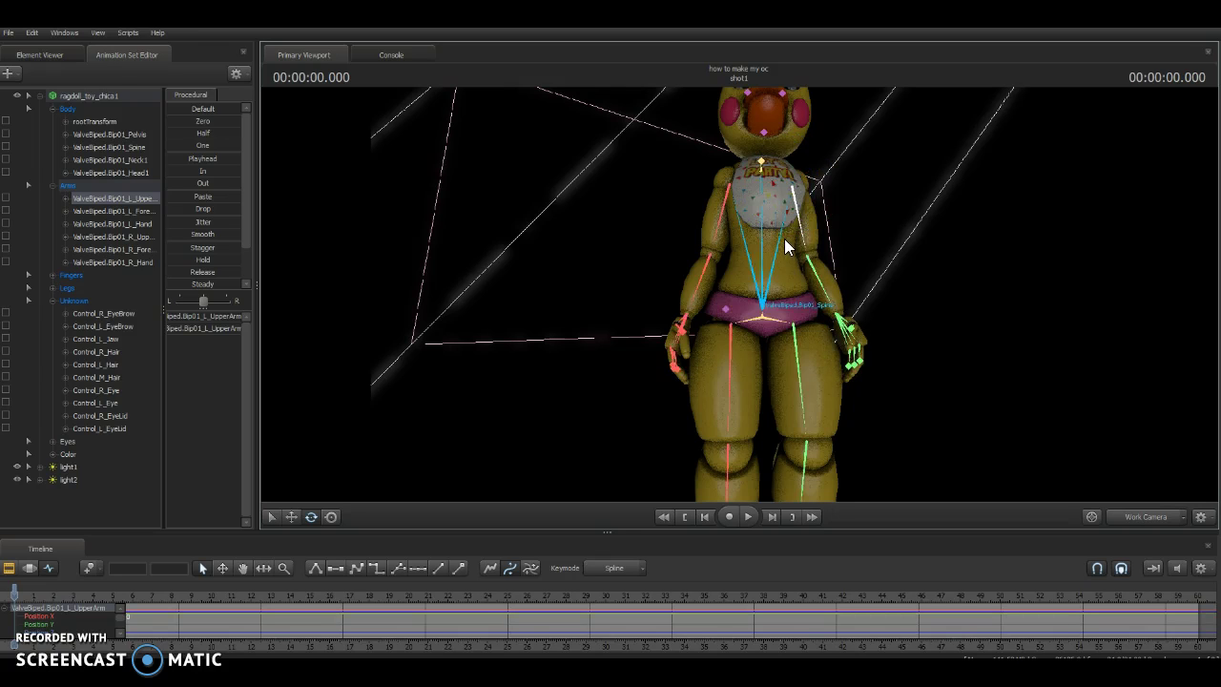
pyautogui.moveTo(689, 330)
pyautogui.mouseDown()
pyautogui.moveTo(690, 341)
pyautogui.moveTo(705, 331)
pyautogui.moveTo(668, 330)
pyautogui.mouseUp()
pyautogui.press('w')
pyautogui.moveTo(689, 282); pyautogui.dragTo(722, 296, button='right')
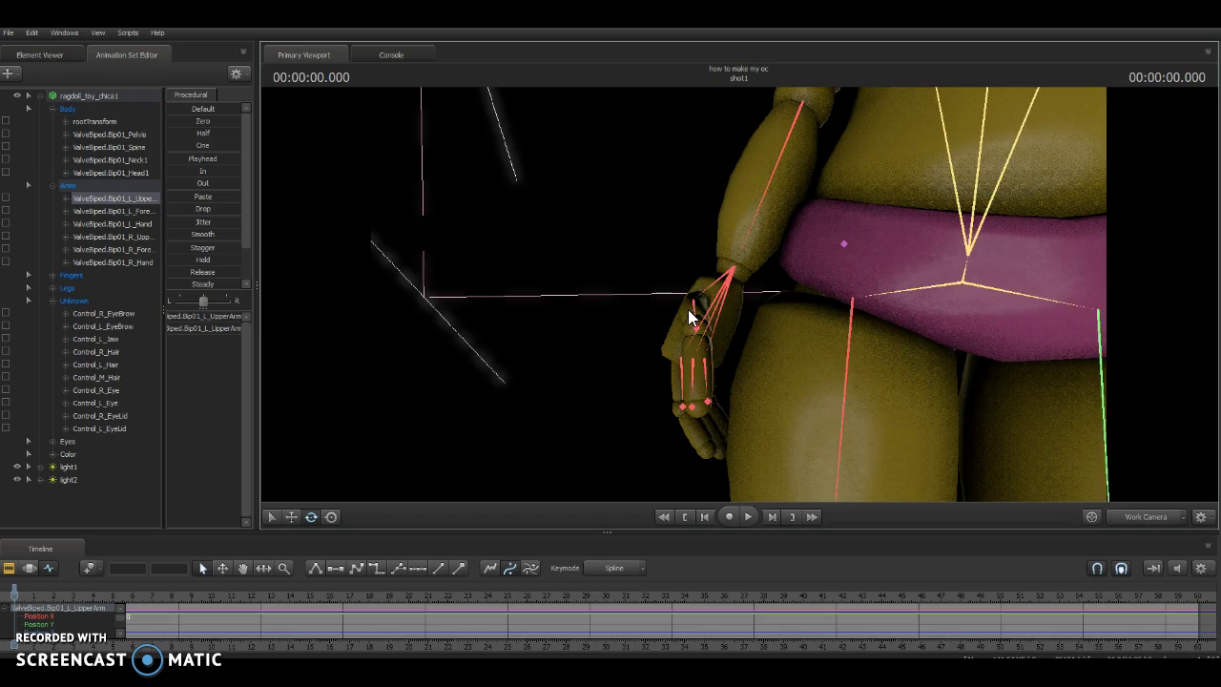
pyautogui.click(695, 301)
pyautogui.press('ctrl')
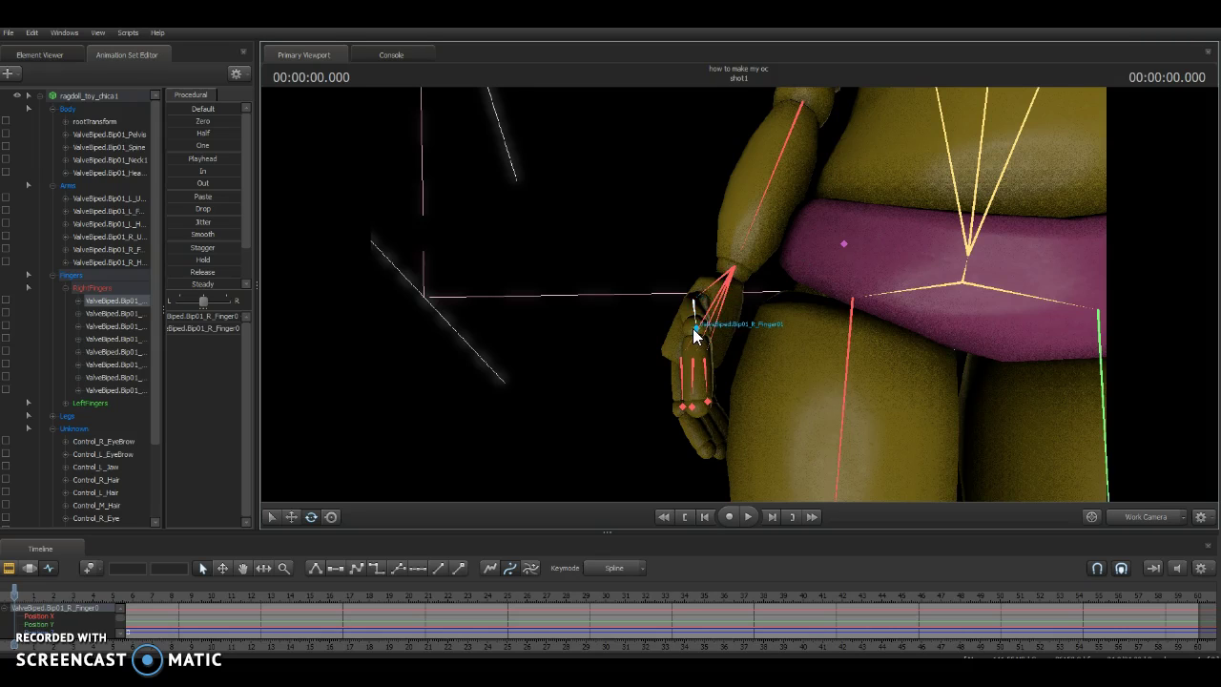
pyautogui.click(699, 329)
pyautogui.click(681, 384)
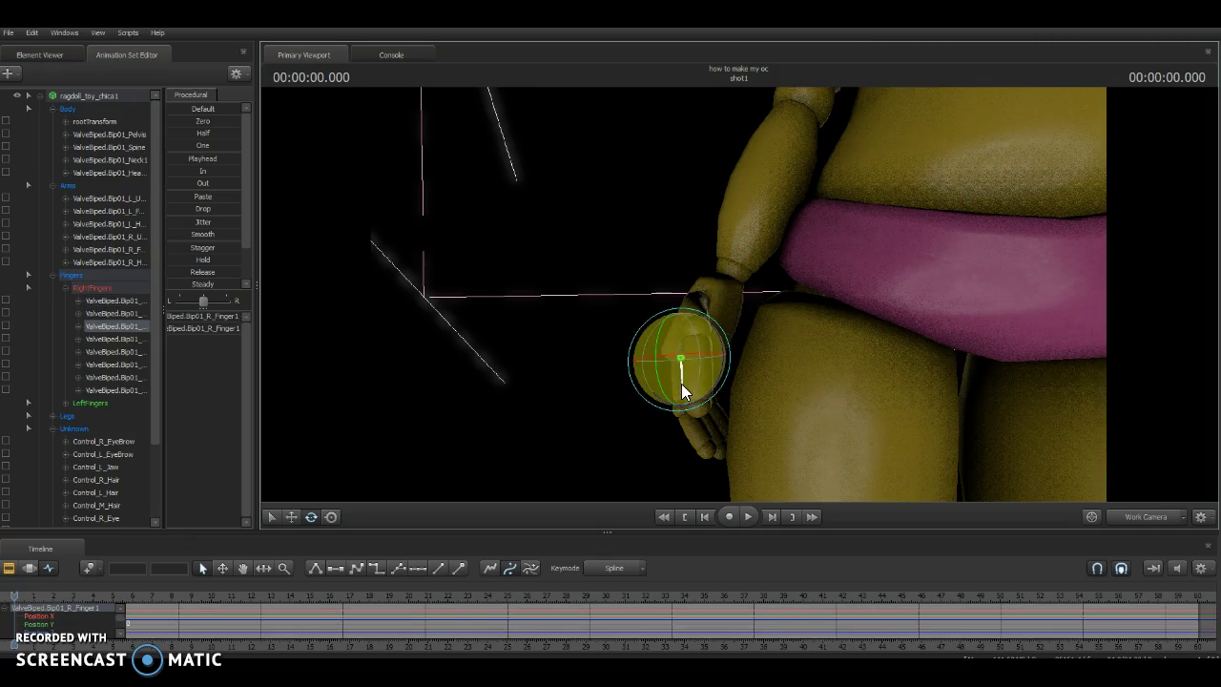
pyautogui.click(683, 405)
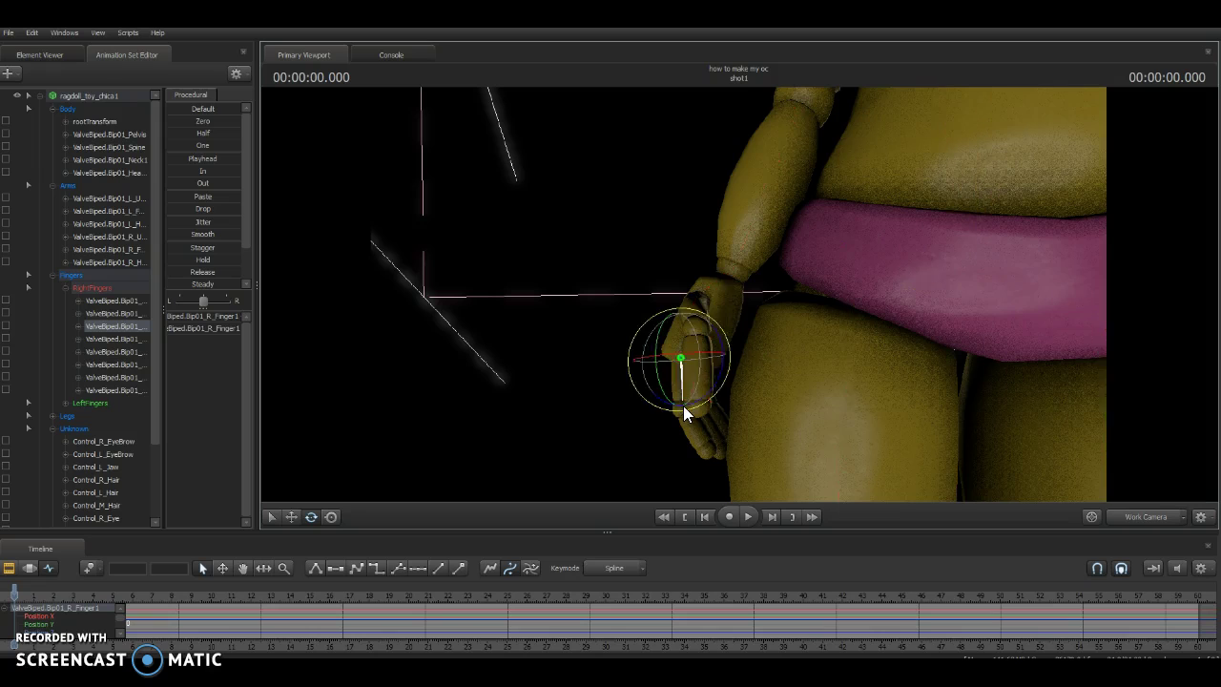
pyautogui.click(682, 409)
# View the right hand from below and select the bones of its second and third fingers in turn
pyautogui.moveTo(557, 411); pyautogui.dragTo(738, 290)
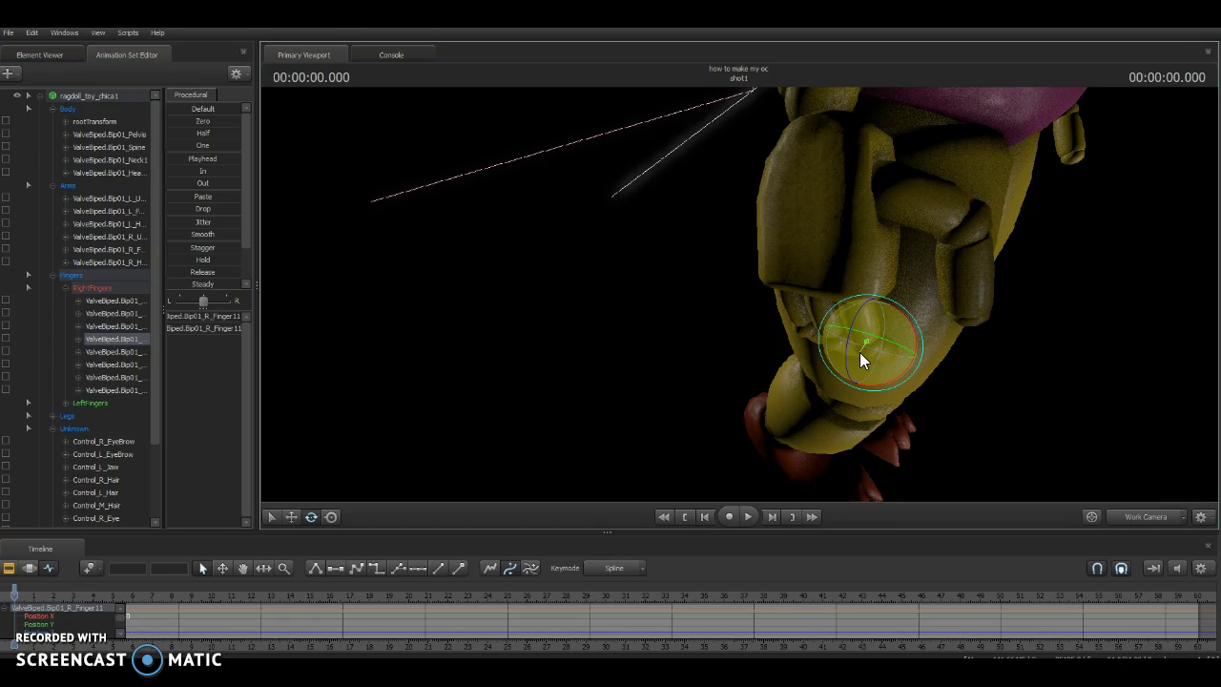
pyautogui.press('ctrl')
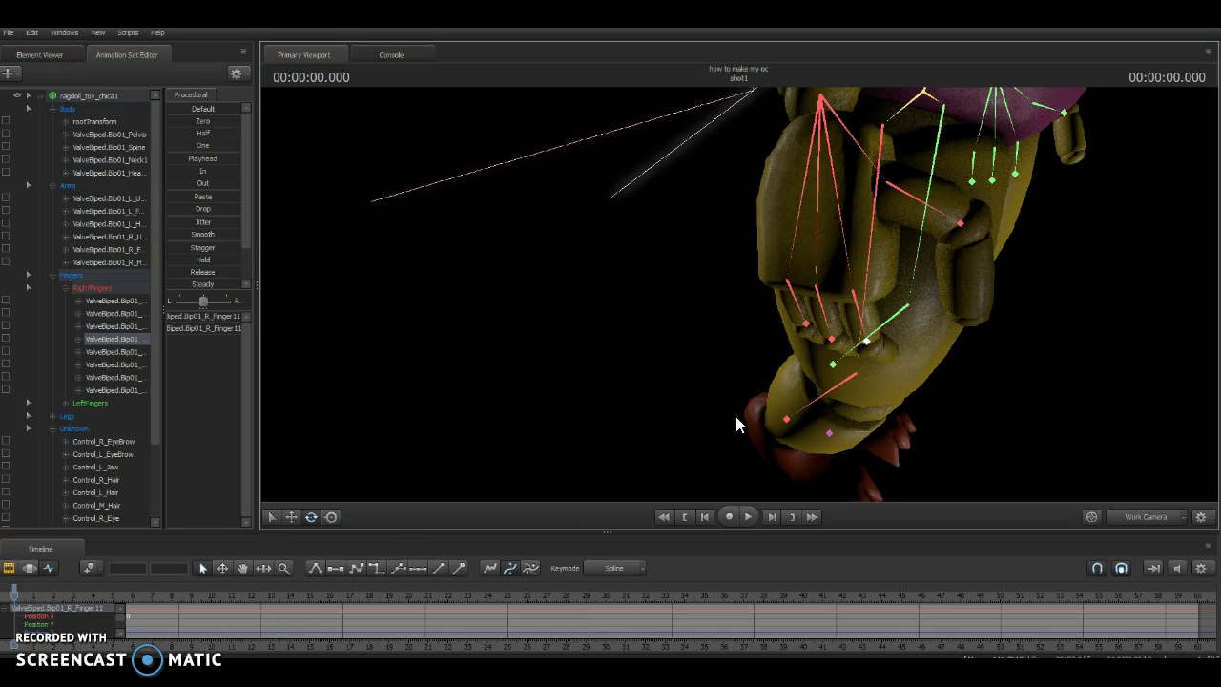
pyautogui.click(835, 340)
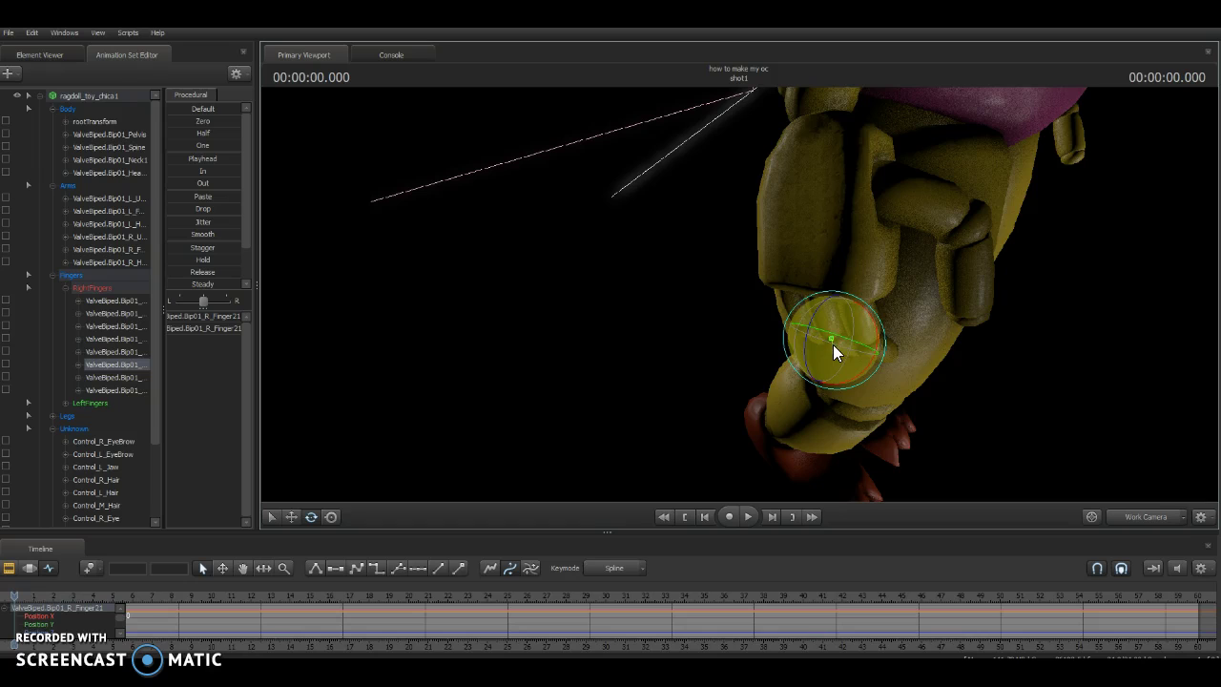
pyautogui.click(825, 318)
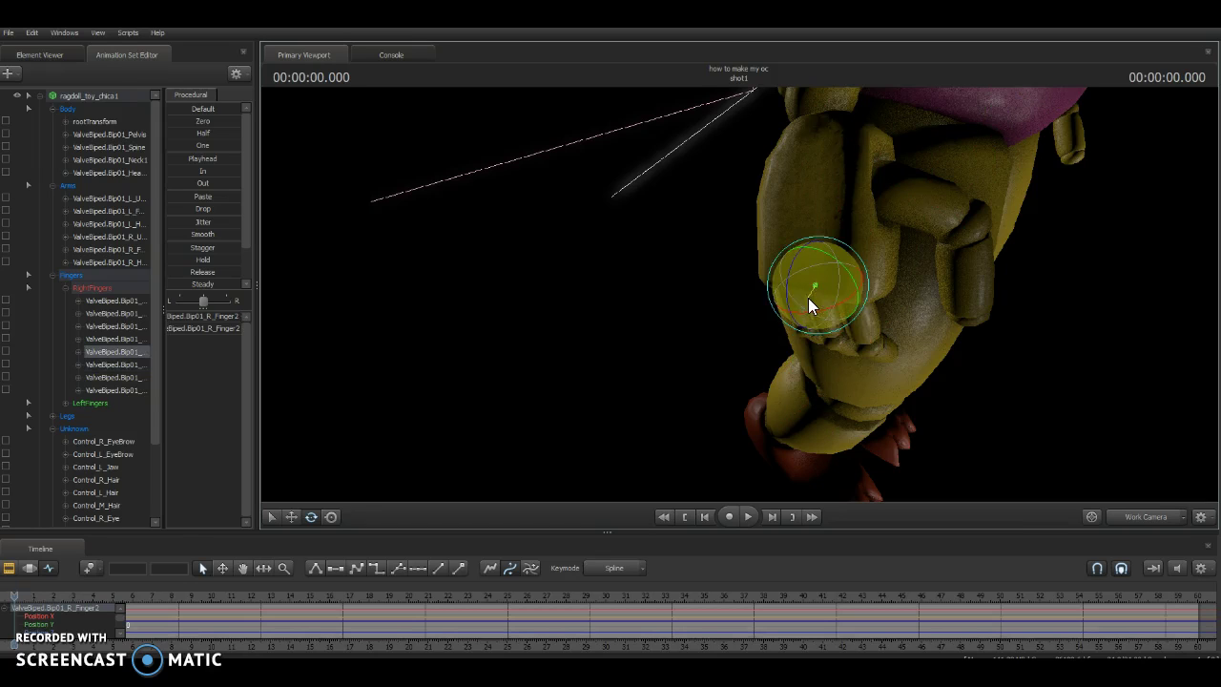
pyautogui.click(795, 299)
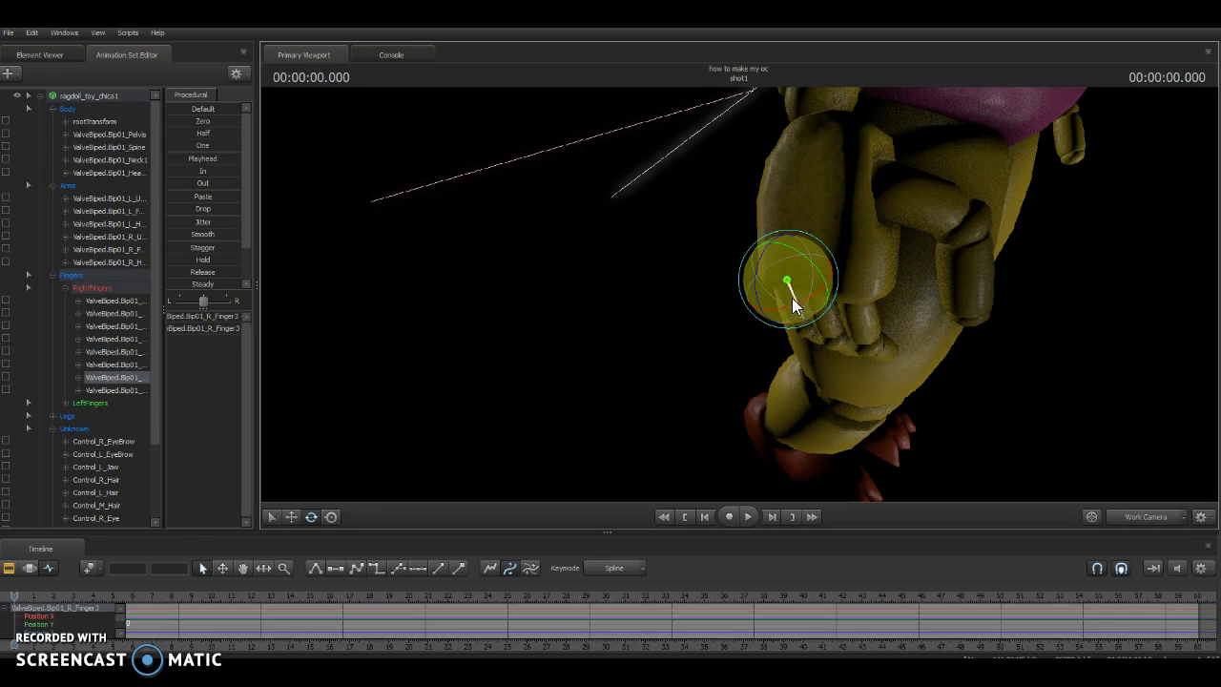
pyautogui.click(806, 326)
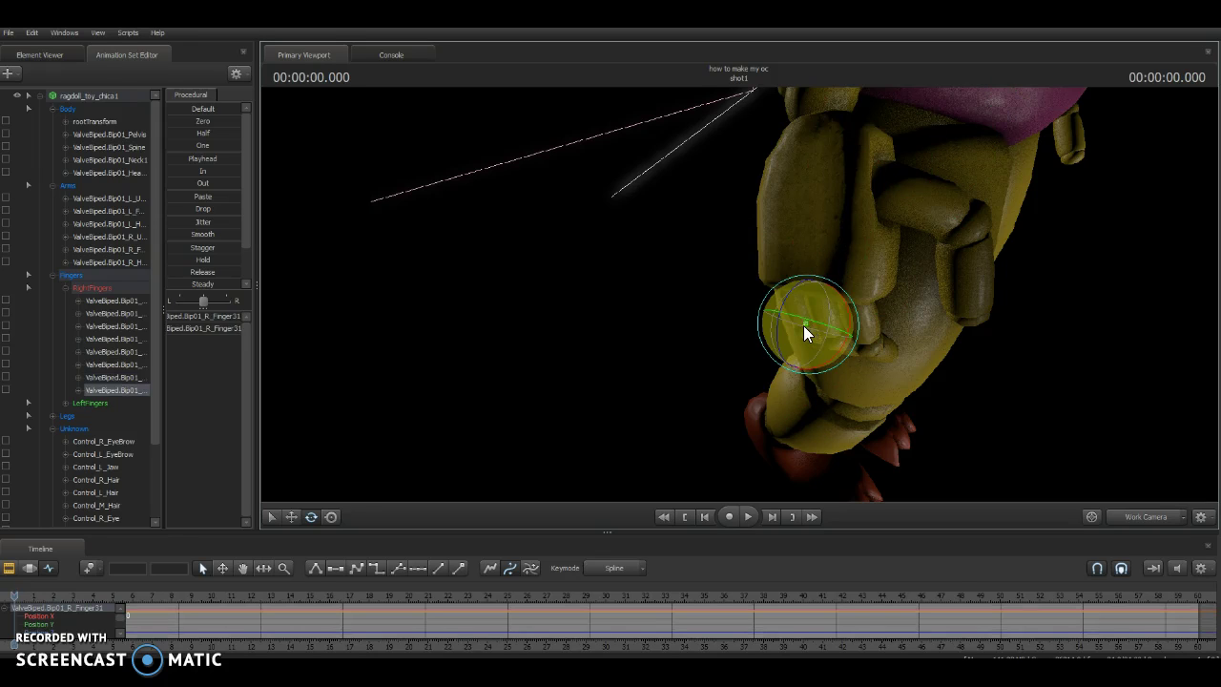
# Select the right hand bone and the right forearm bone in turn to show their rotation controls
pyautogui.moveTo(1088, 280); pyautogui.dragTo(740, 296)
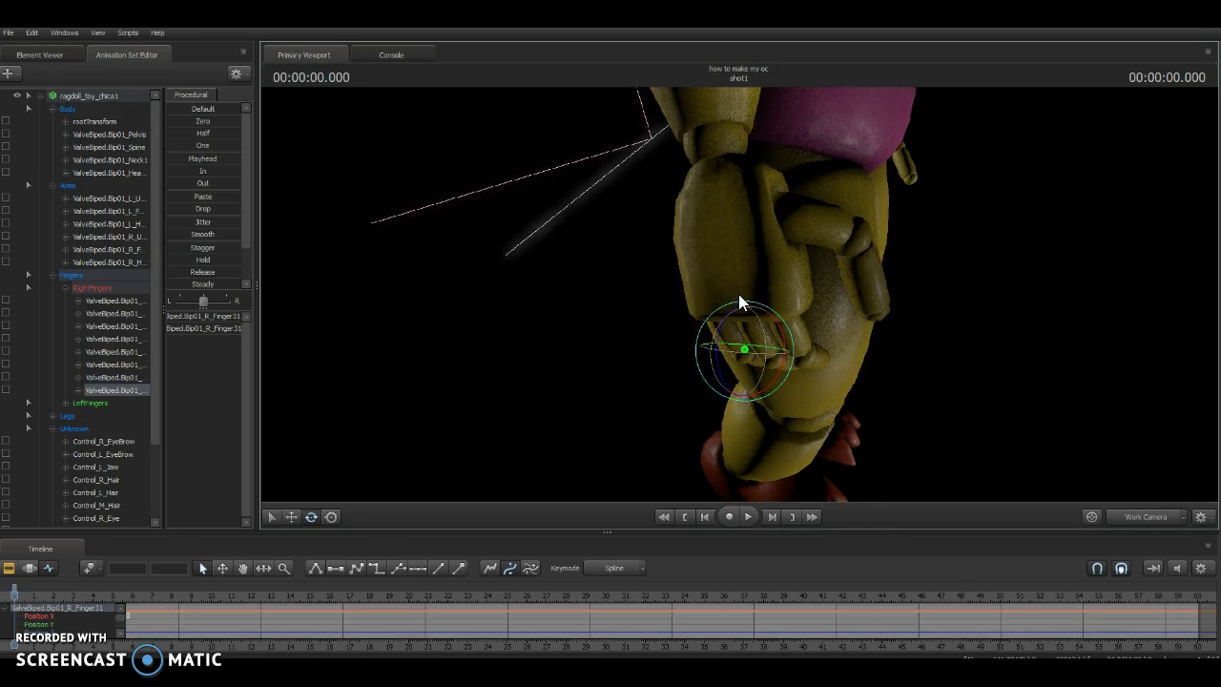
pyautogui.click(741, 199)
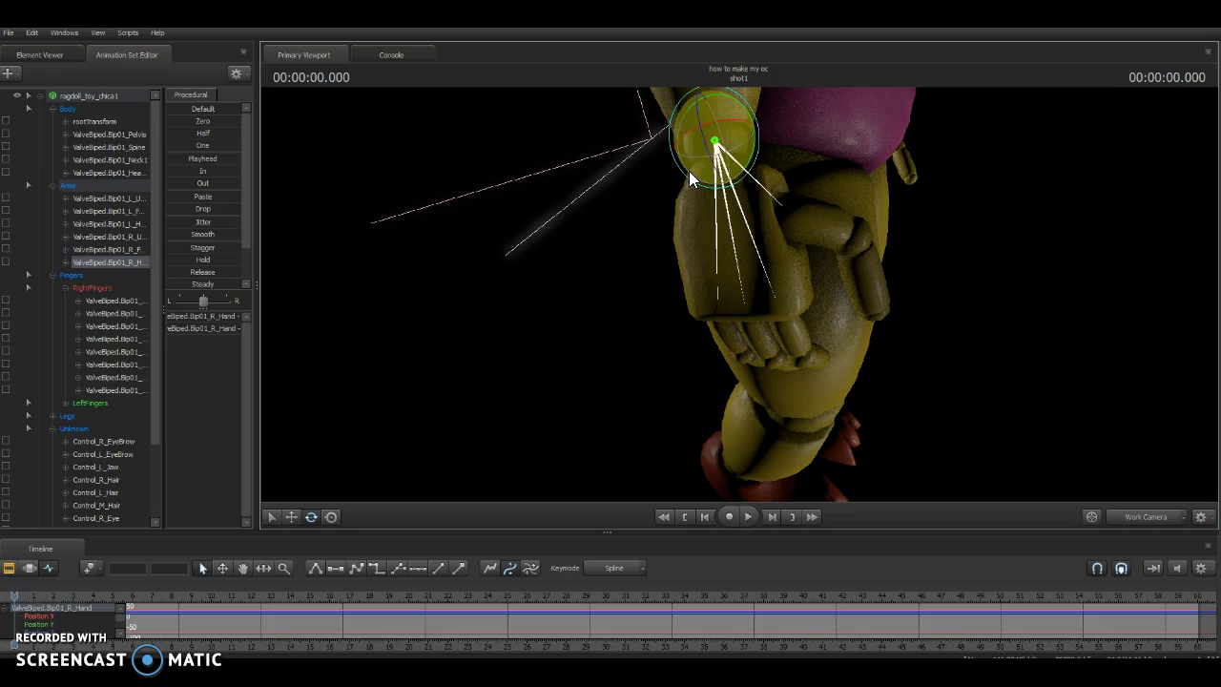
pyautogui.moveTo(688, 171); pyautogui.dragTo(693, 317)
pyautogui.keyDown('ctrl'); pyautogui.click(712, 284); pyautogui.keyUp('ctrl')
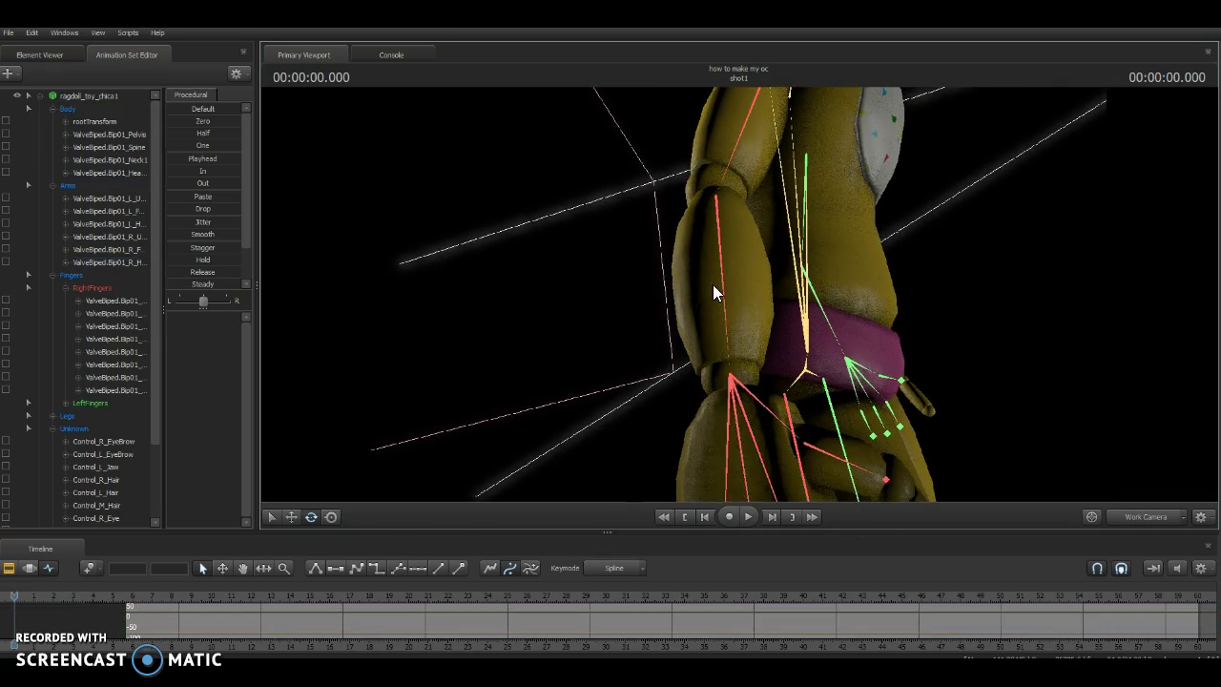
pyautogui.click(726, 272)
pyautogui.moveTo(720, 201); pyautogui.dragTo(685, 322)
# Bring the face into view and select the Control_R_EyeLid and Control_L_EyeLid controls together
pyautogui.press('w')
pyautogui.press('s')
pyautogui.scroll(-3, 47, 385)
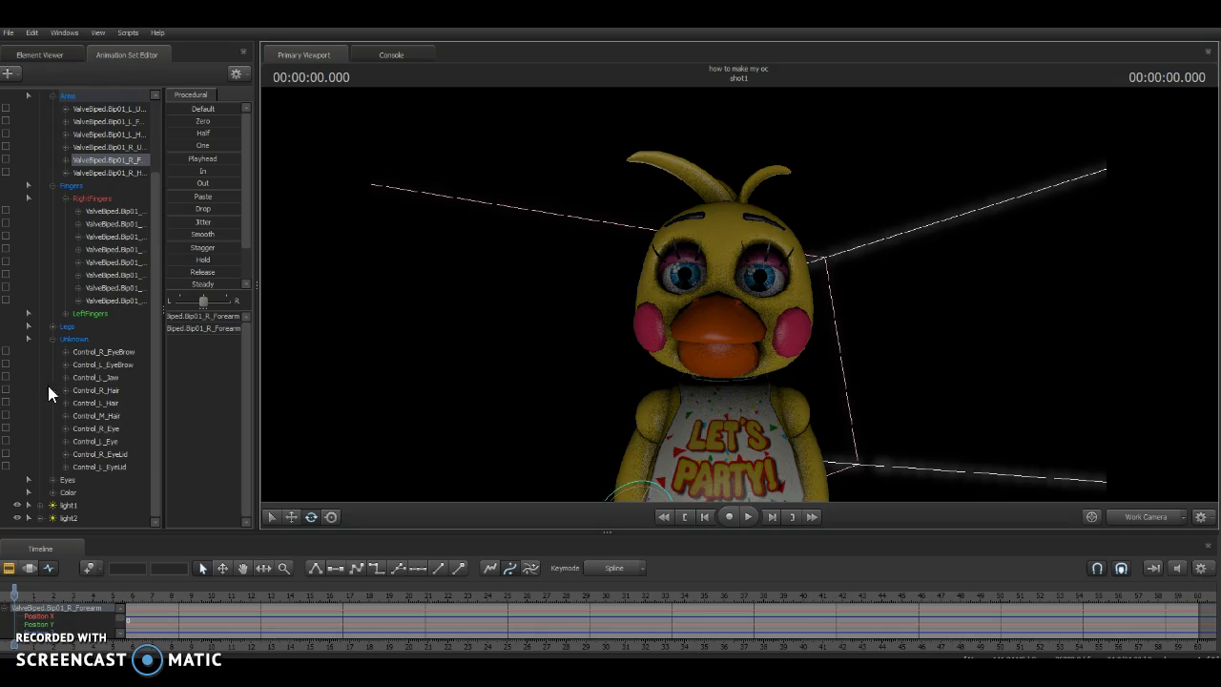
pyautogui.click(132, 456)
pyautogui.keyDown('ctrl'); pyautogui.click(133, 465); pyautogui.keyUp('ctrl')
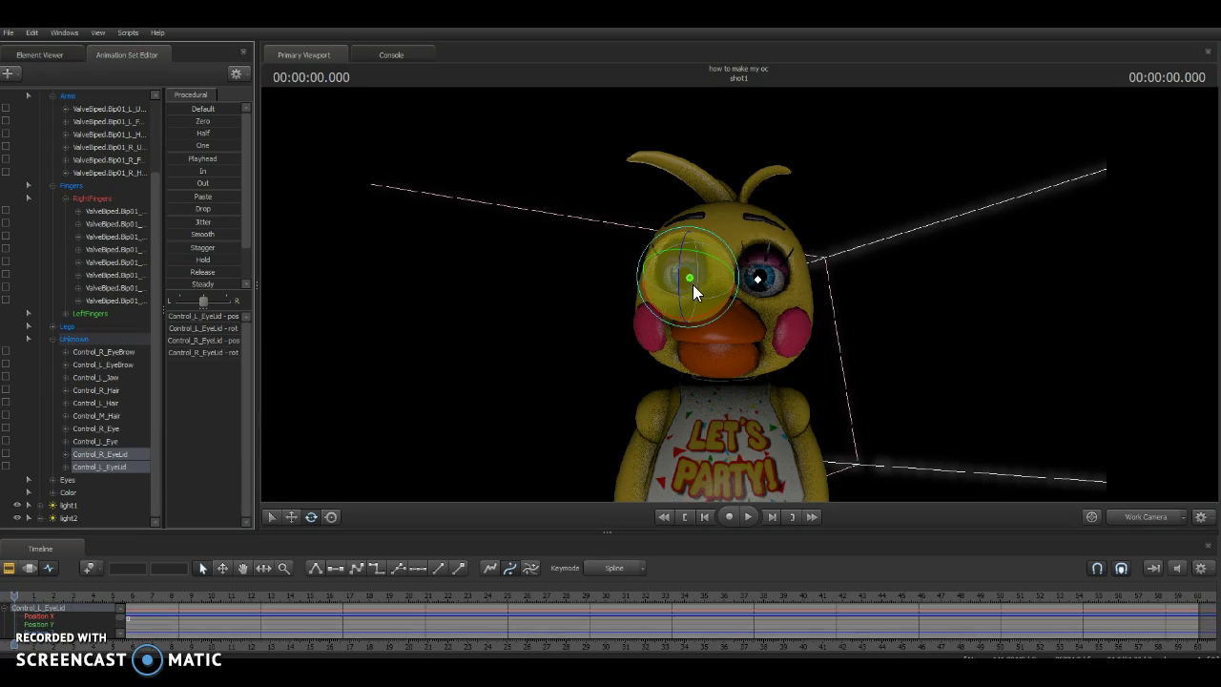
# Rotate the Control_R_Eye and Control_L_Eye controls together so both eyes look toward the character's right
pyautogui.click(97, 428)
pyautogui.keyDown('ctrl'); pyautogui.click(108, 441); pyautogui.keyUp('ctrl')
pyautogui.moveTo(708, 284); pyautogui.dragTo(681, 304)
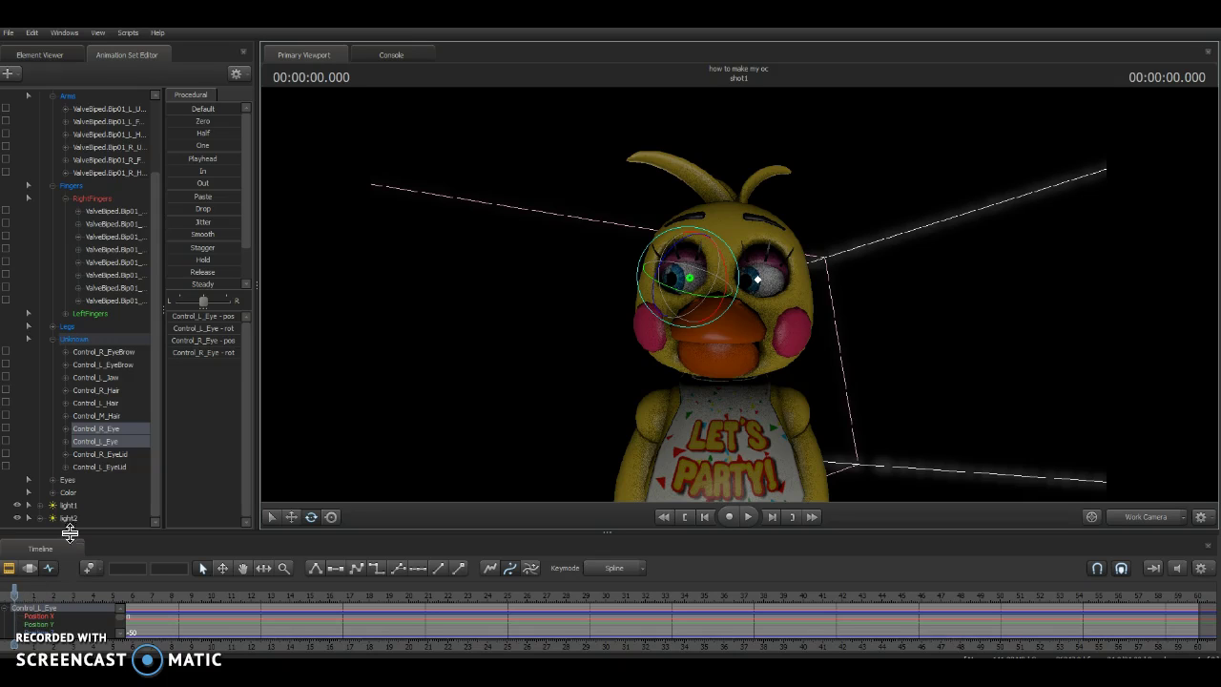
# Select the ValveBiped.Bip01_Spine bone, switch the viewport to camera1 and rotate the character's torso
pyautogui.press('ctrl')
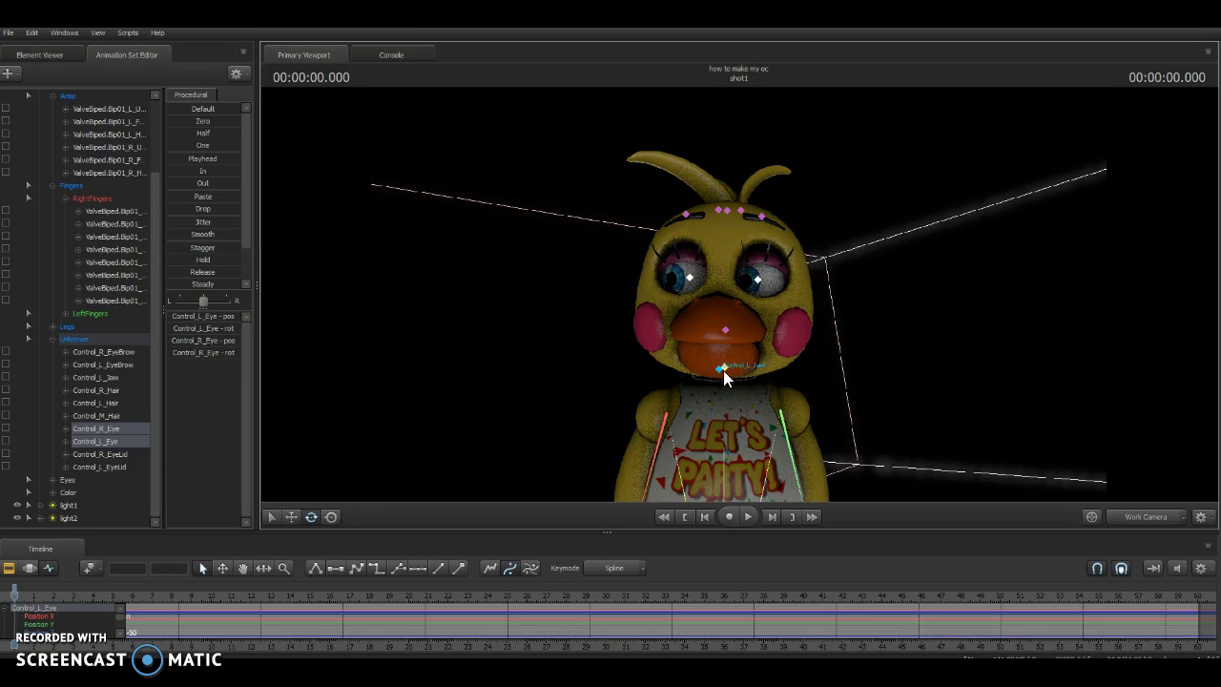
pyautogui.moveTo(725, 364); pyautogui.dragTo(649, 441)
pyautogui.press('ctrl')
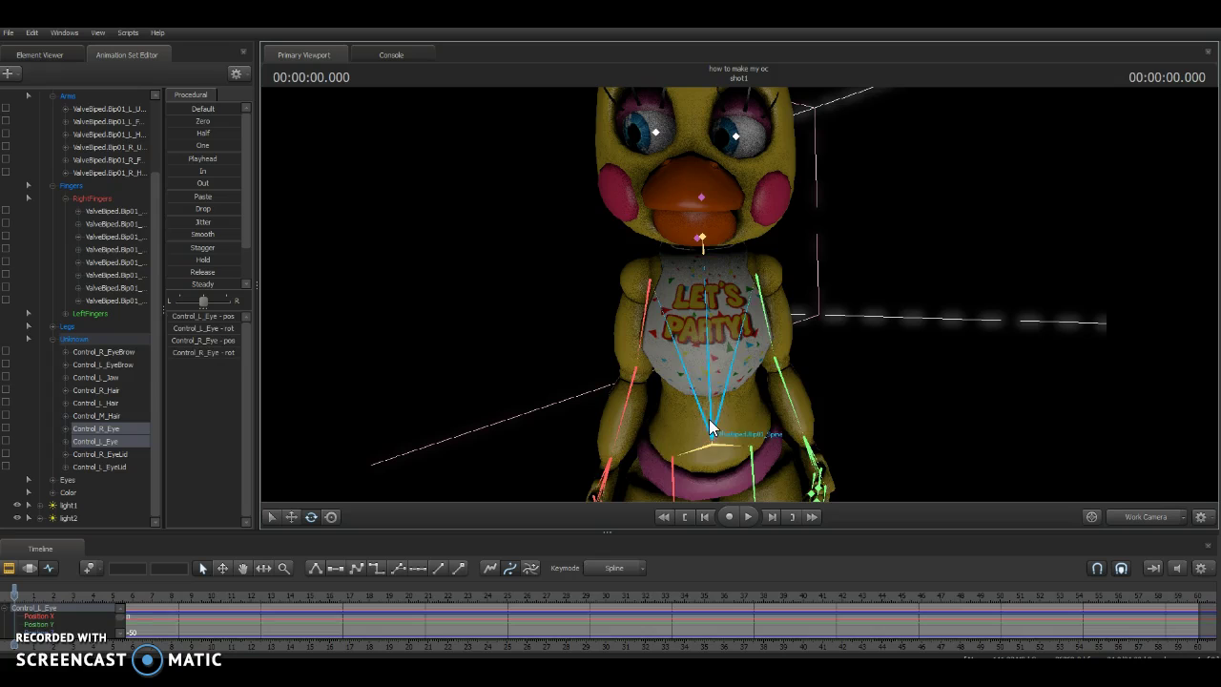
pyautogui.keyDown('ctrl'); pyautogui.click(709, 420); pyautogui.keyUp('ctrl')
pyautogui.moveTo(853, 358); pyautogui.dragTo(1136, 407)
pyautogui.click(1167, 519)
pyautogui.moveTo(858, 382); pyautogui.dragTo(926, 348)
pyautogui.moveTo(814, 370); pyautogui.dragTo(739, 294)
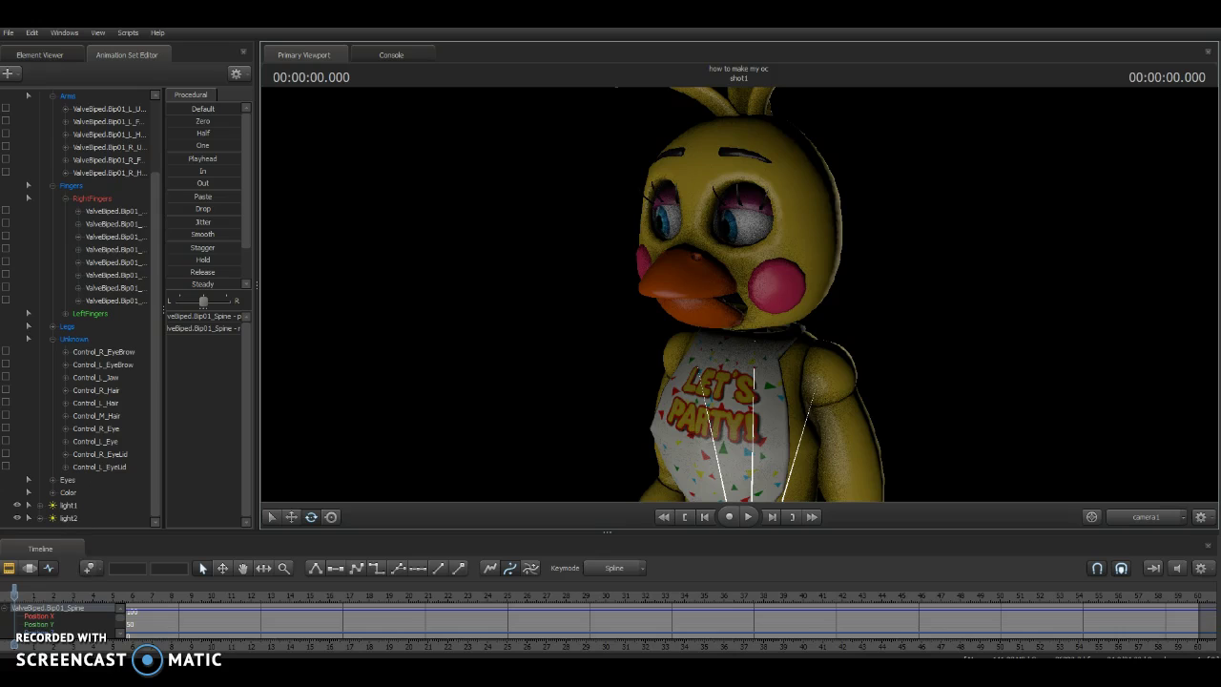
# Export the posed shot as a poster from the Clip Editor, and return to the Graph Editor
pyautogui.click(11, 570)
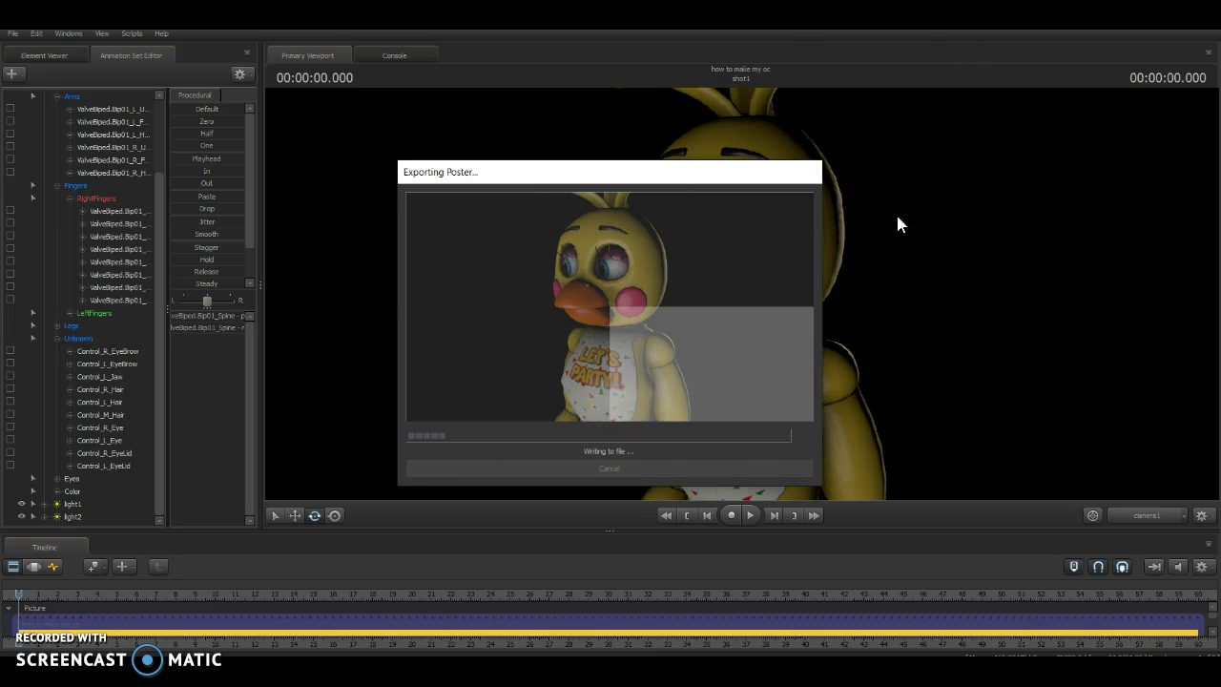
pyautogui.click(50, 567)
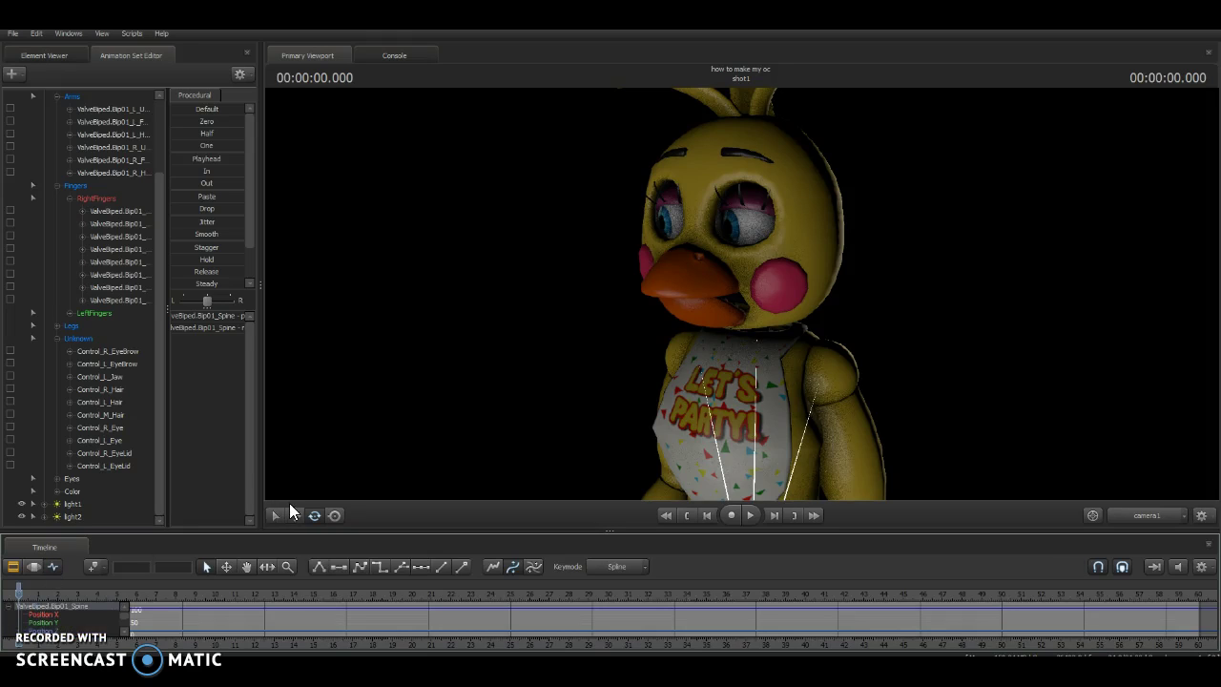
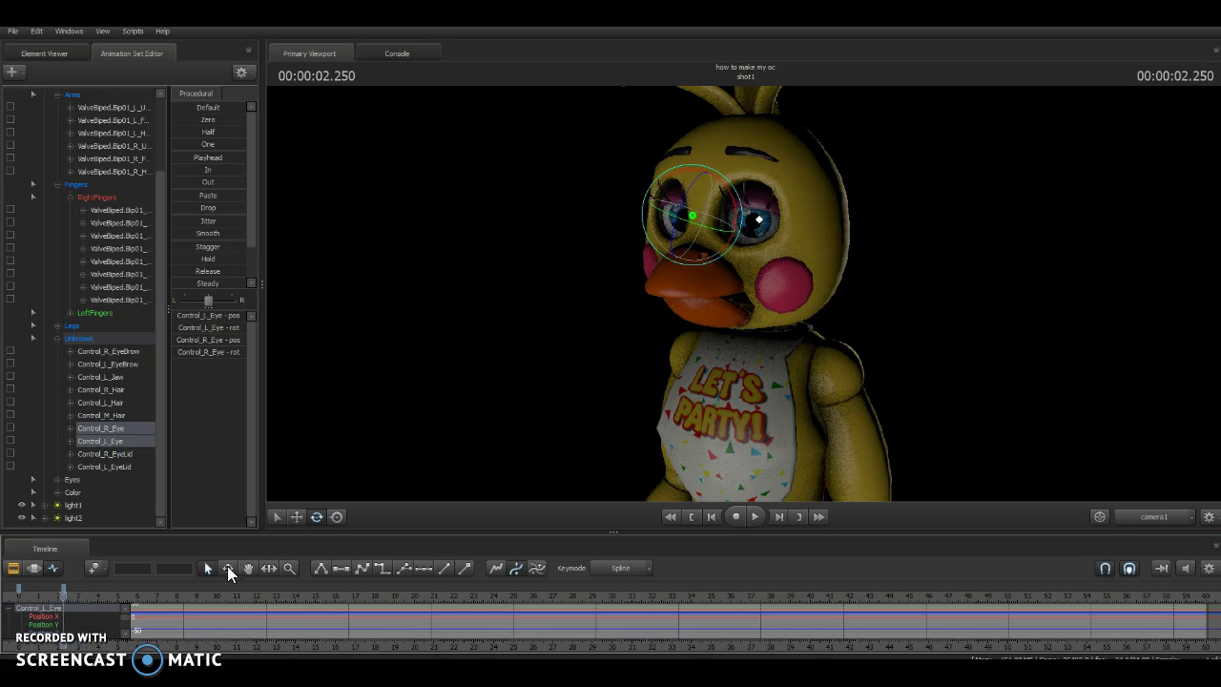
# Move the playhead to 00:00:04.000 and rotate the jaw control downward to open the character's beak
pyautogui.moveTo(64, 597); pyautogui.dragTo(98, 607)
pyautogui.press('ctrl')
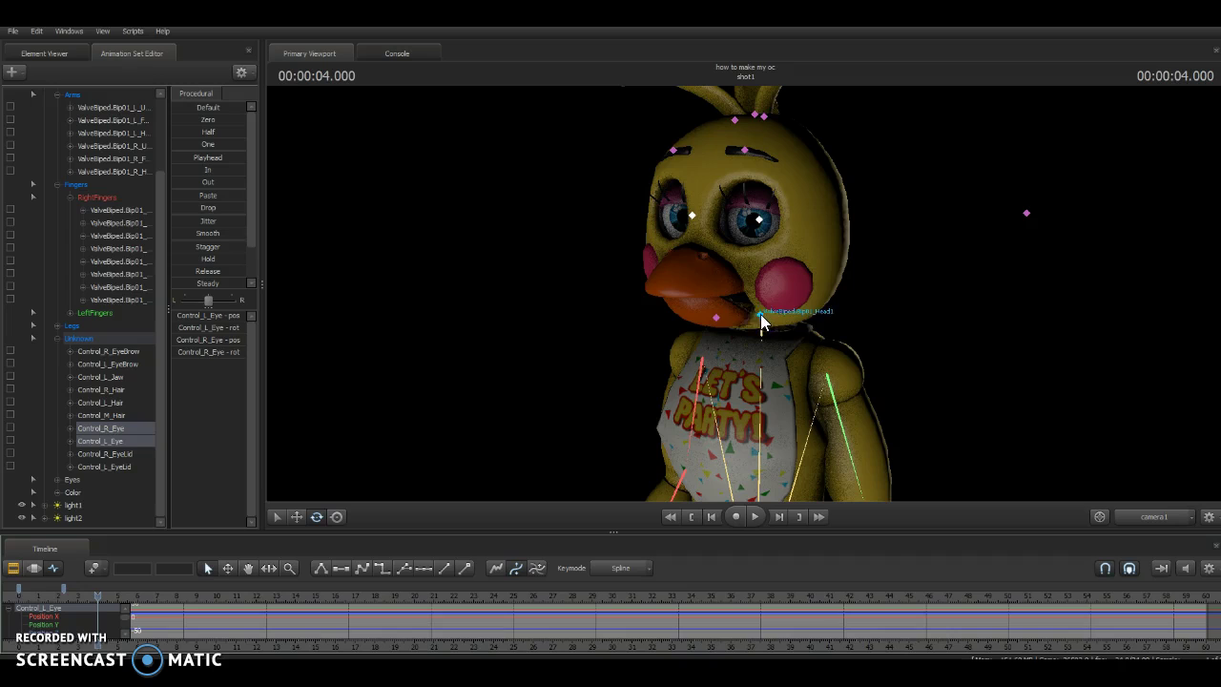
pyautogui.keyDown('ctrl'); pyautogui.click(716, 319); pyautogui.keyUp('ctrl')
pyautogui.moveTo(691, 312); pyautogui.dragTo(688, 338)
pyautogui.press('ctrl')
# Rotate the Control_L_EyeLid and Control_R_EyeLid controls in turn at 00:00:04.000 to lift the upper eyelids off the eyes
pyautogui.click(761, 222)
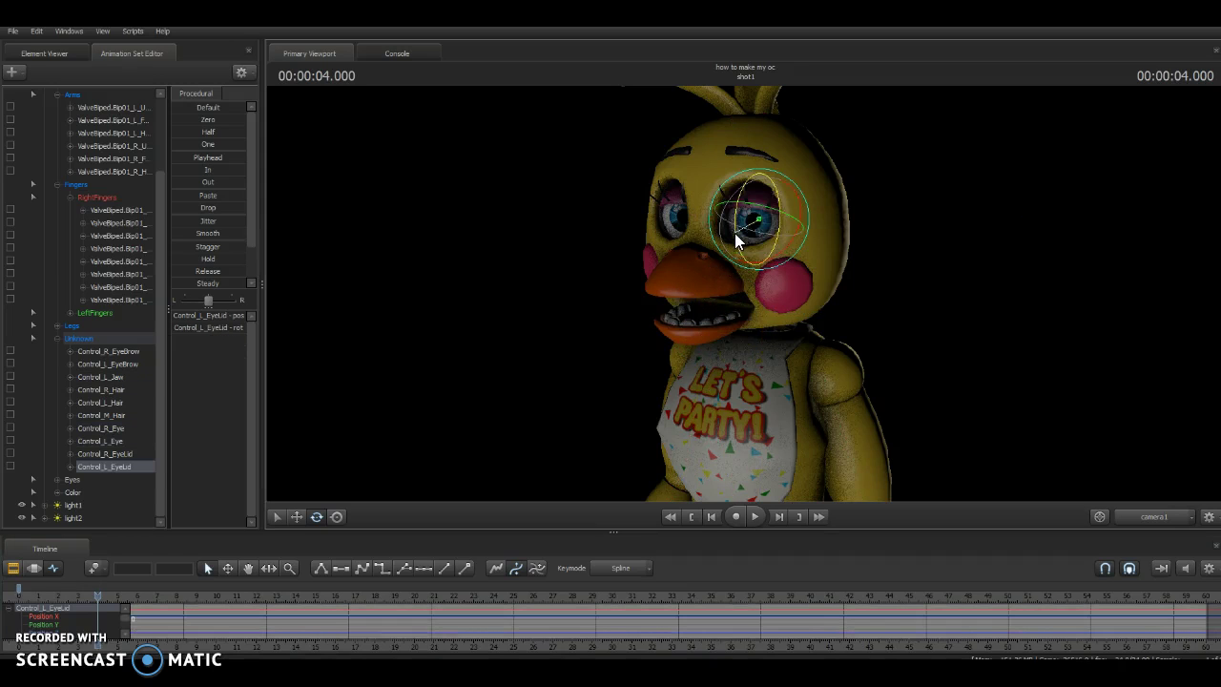
pyautogui.moveTo(739, 170); pyautogui.dragTo(786, 147)
pyautogui.press('q')
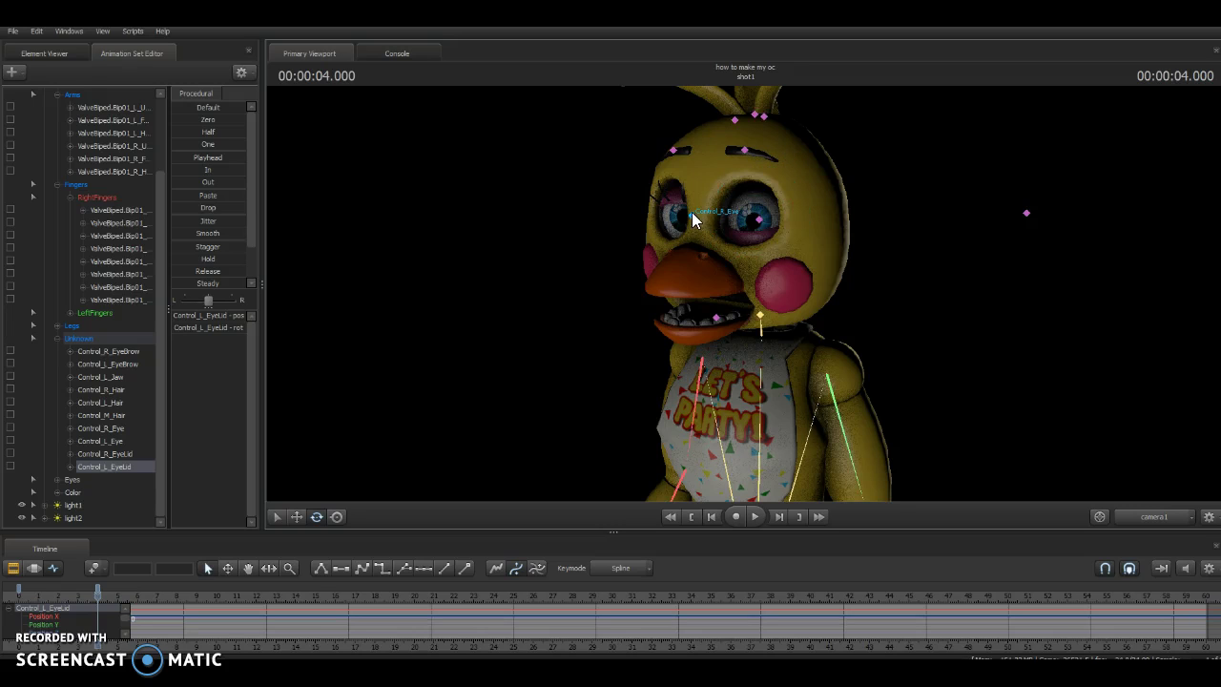
pyautogui.click(696, 219)
pyautogui.moveTo(668, 225); pyautogui.dragTo(711, 161)
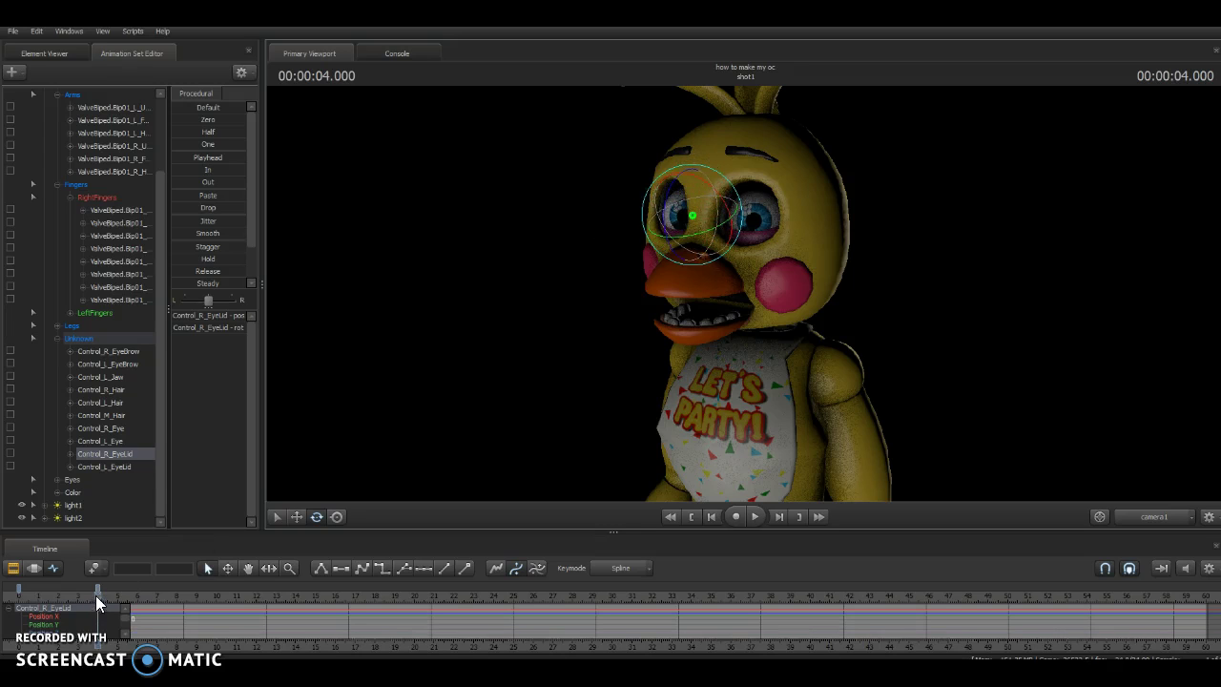
# Play the animation from the start of the shot to check the jaw, eye and eyelid movement
pyautogui.moveTo(96, 595); pyautogui.dragTo(19, 597)
pyautogui.press('space')
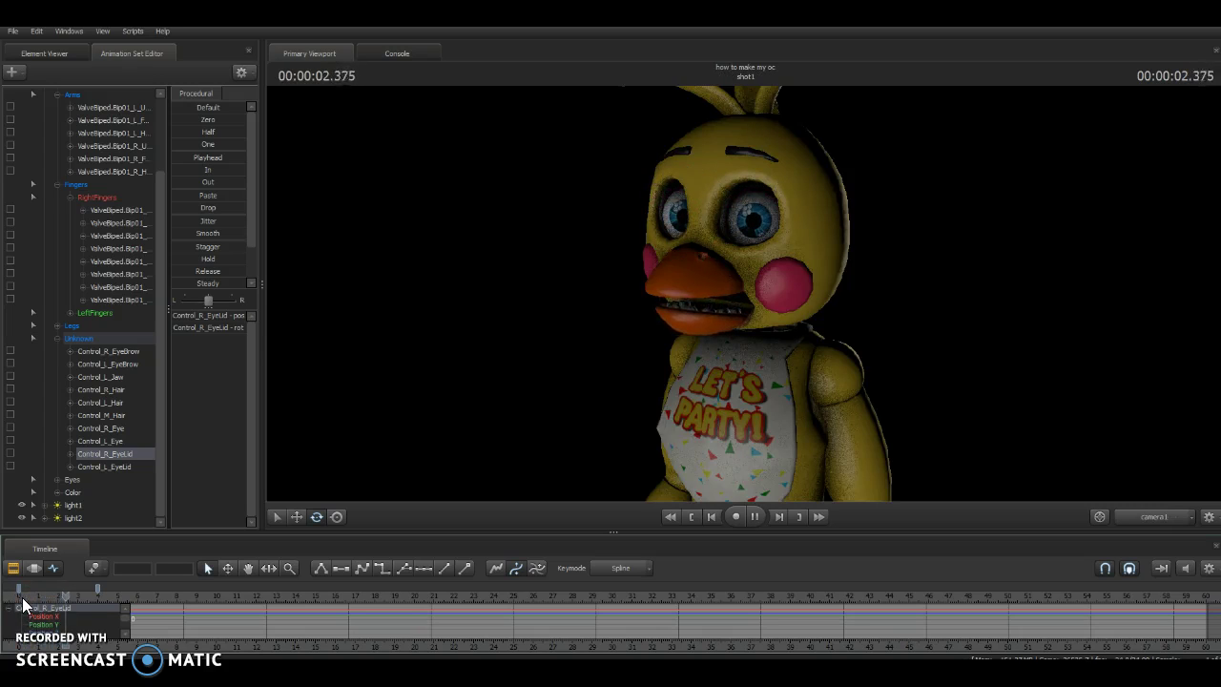
pyautogui.press('space')
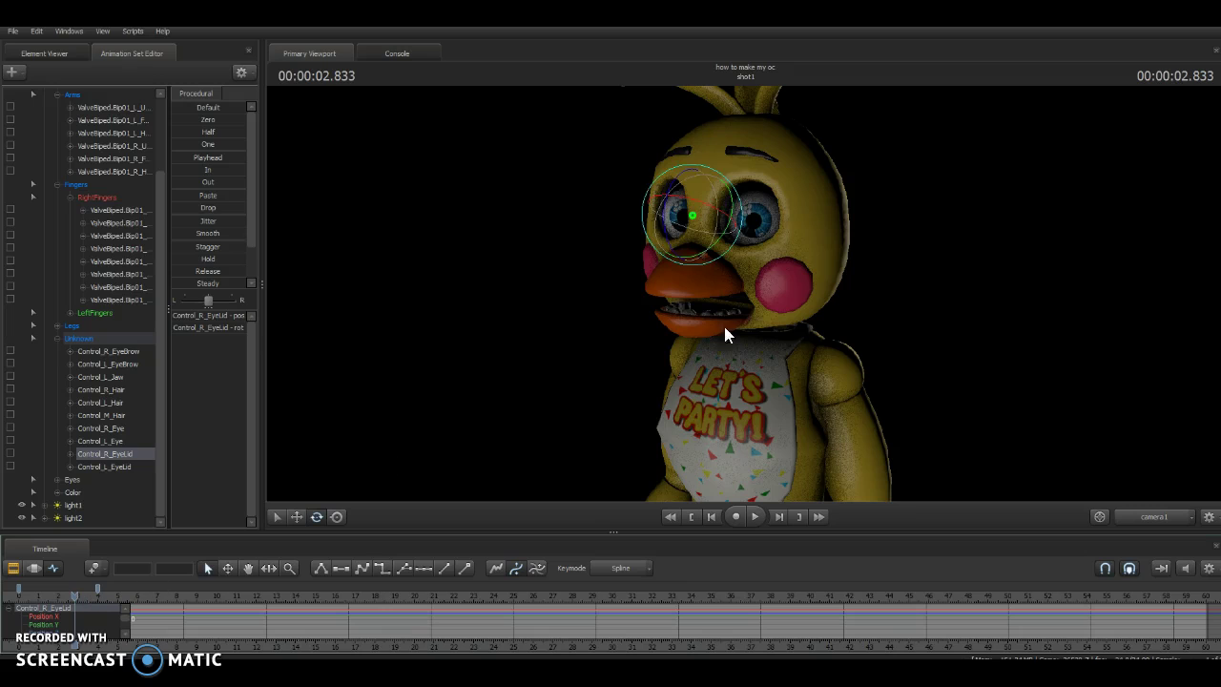
# Set the playhead to 00:00:03.791 and rotate the ValveBiped.Bip01_Head1 bone to turn the head slightly toward the camera
pyautogui.moveTo(76, 599)
pyautogui.mouseDown()
pyautogui.moveTo(104, 596)
pyautogui.moveTo(94, 595)
pyautogui.mouseUp()
pyautogui.press('ctrl')
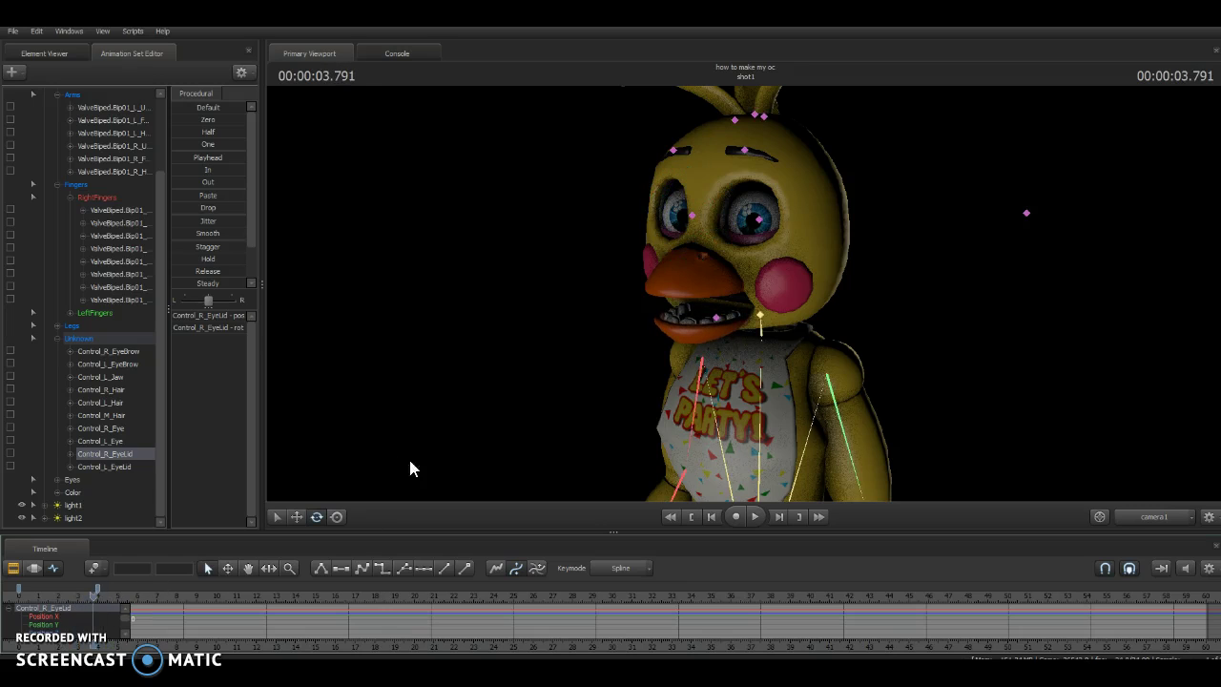
pyautogui.click(764, 313)
pyautogui.moveTo(753, 318); pyautogui.dragTo(759, 319)
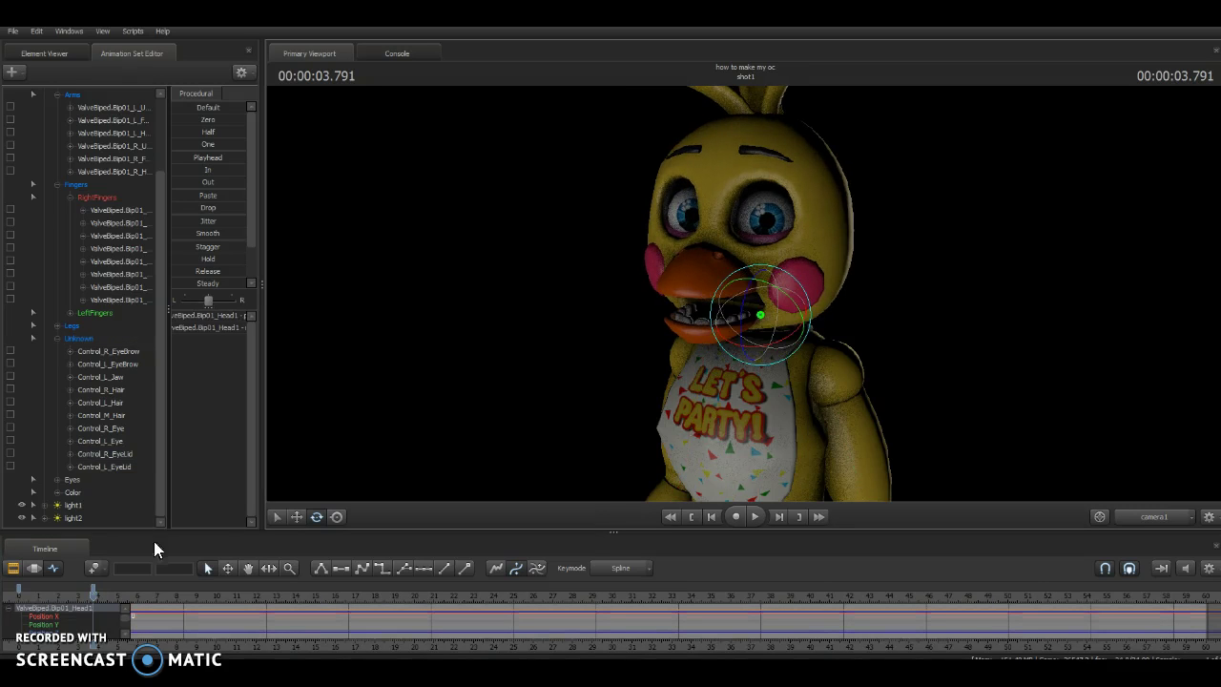
# Key more head rotation by tilting the head up at 00:00:03.291 and lowering it at 00:00:03.583
pyautogui.moveTo(89, 597); pyautogui.dragTo(83, 598)
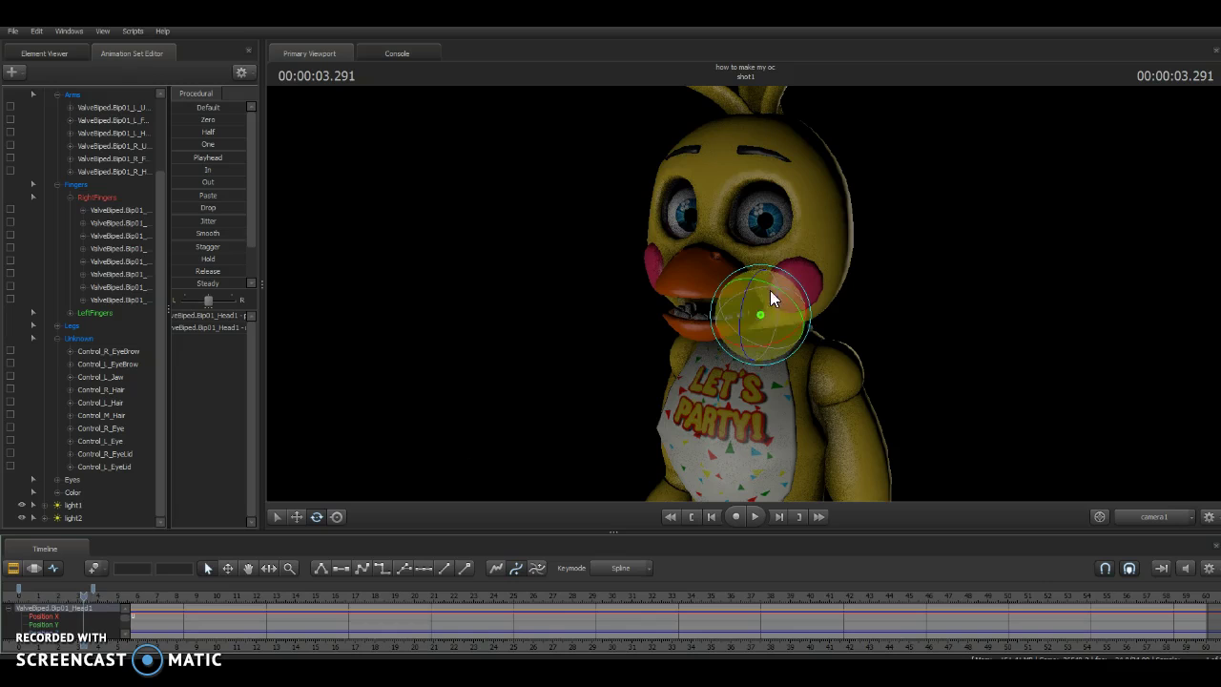
pyautogui.moveTo(764, 310); pyautogui.dragTo(763, 308)
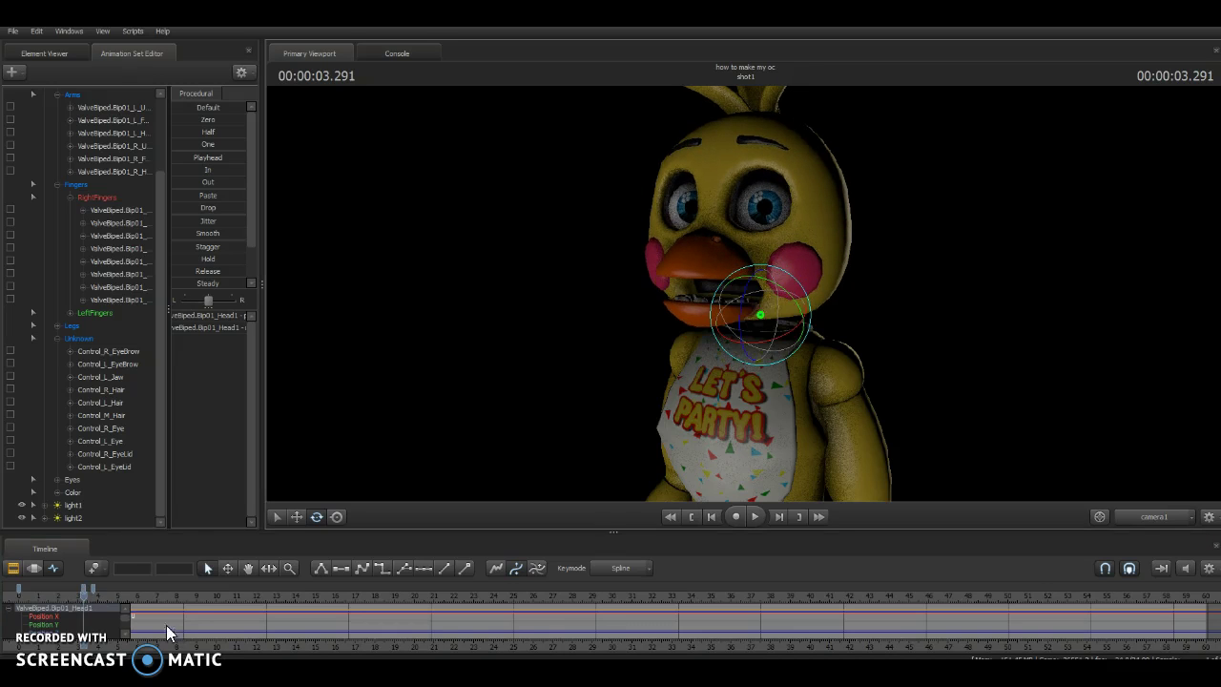
pyautogui.moveTo(84, 607); pyautogui.dragTo(89, 607)
pyautogui.moveTo(738, 320); pyautogui.dragTo(766, 323)
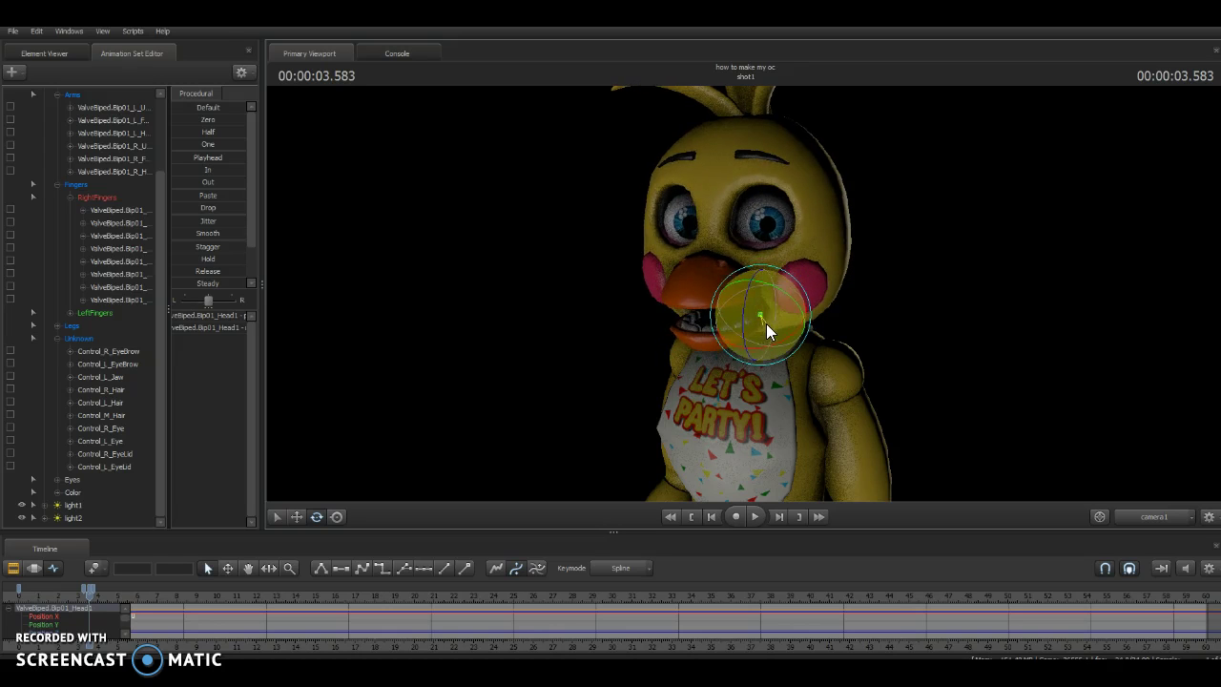
# Play the shot from its beginning to review the new head movement
pyautogui.moveTo(88, 607); pyautogui.dragTo(19, 561)
pyautogui.press('space')
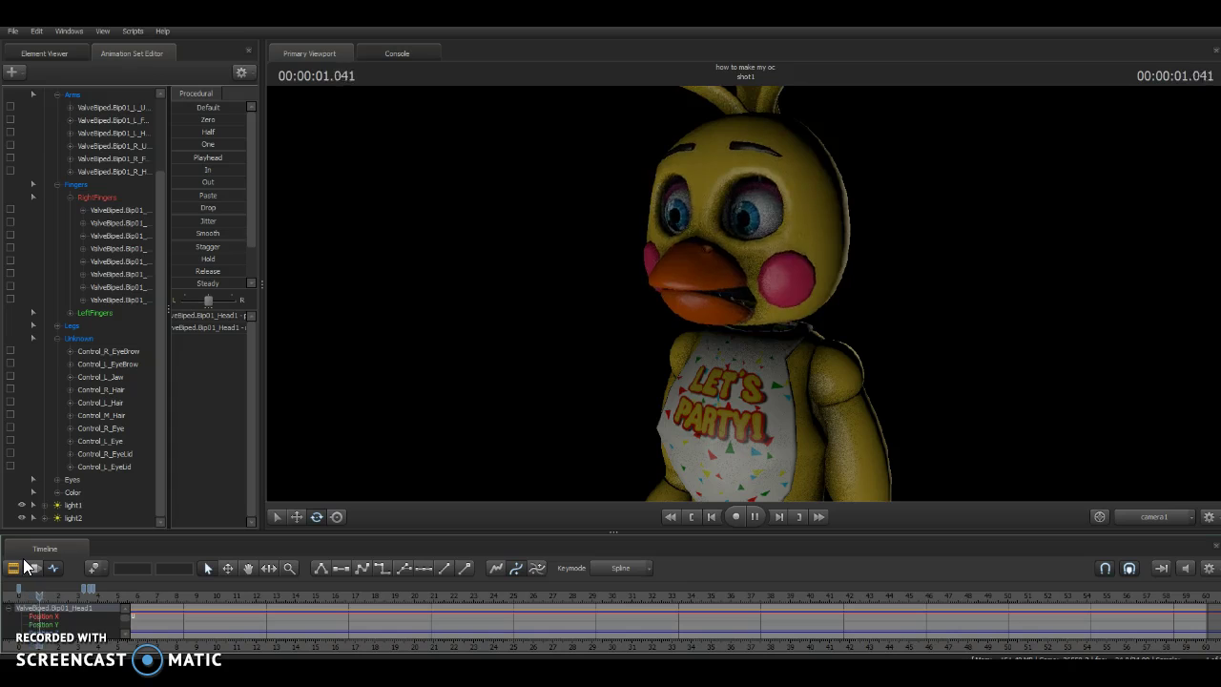
pyautogui.press('space')
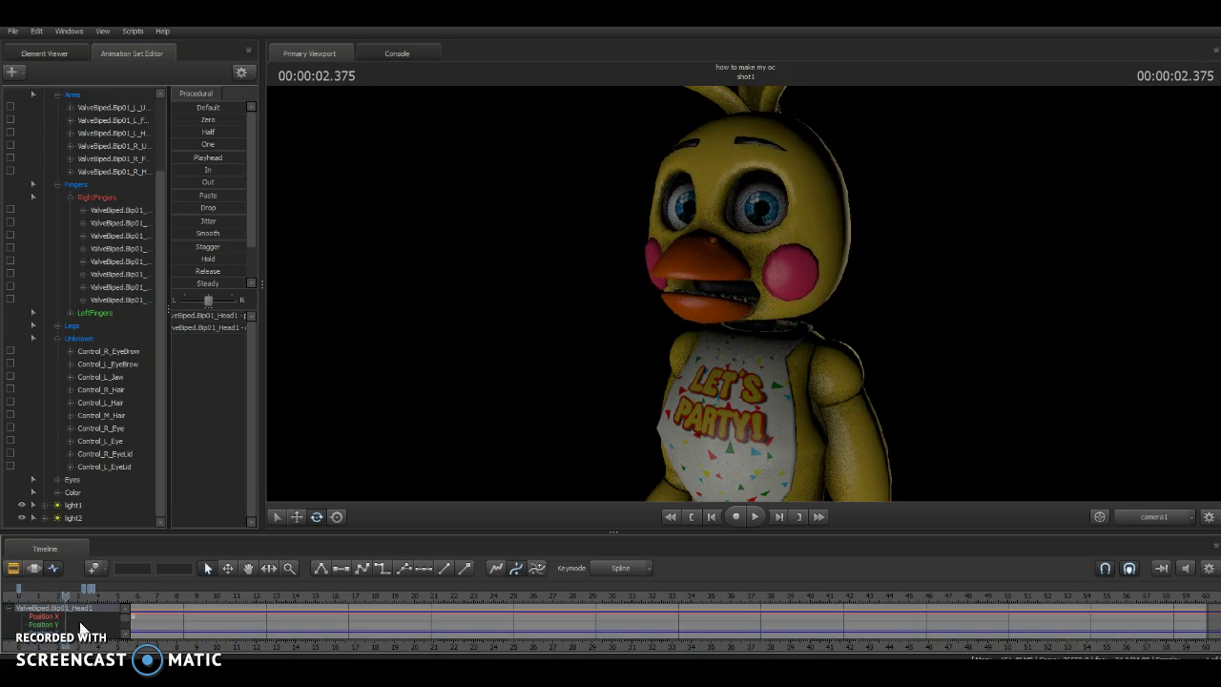
# At 00:00:01.791, rotate the ValveBiped.Bip01_Spine bone slightly through the Work Camera and return to camera1
pyautogui.moveTo(53, 593); pyautogui.dragTo(53, 593)
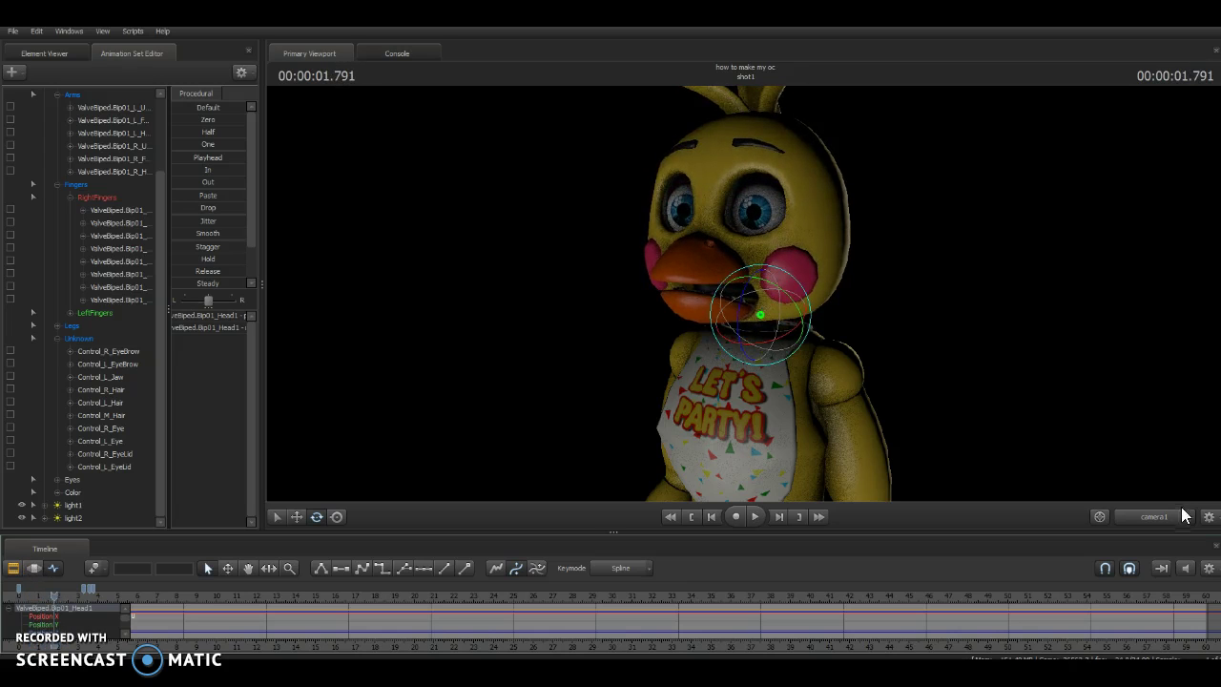
pyautogui.click(1118, 518)
pyautogui.click(763, 336)
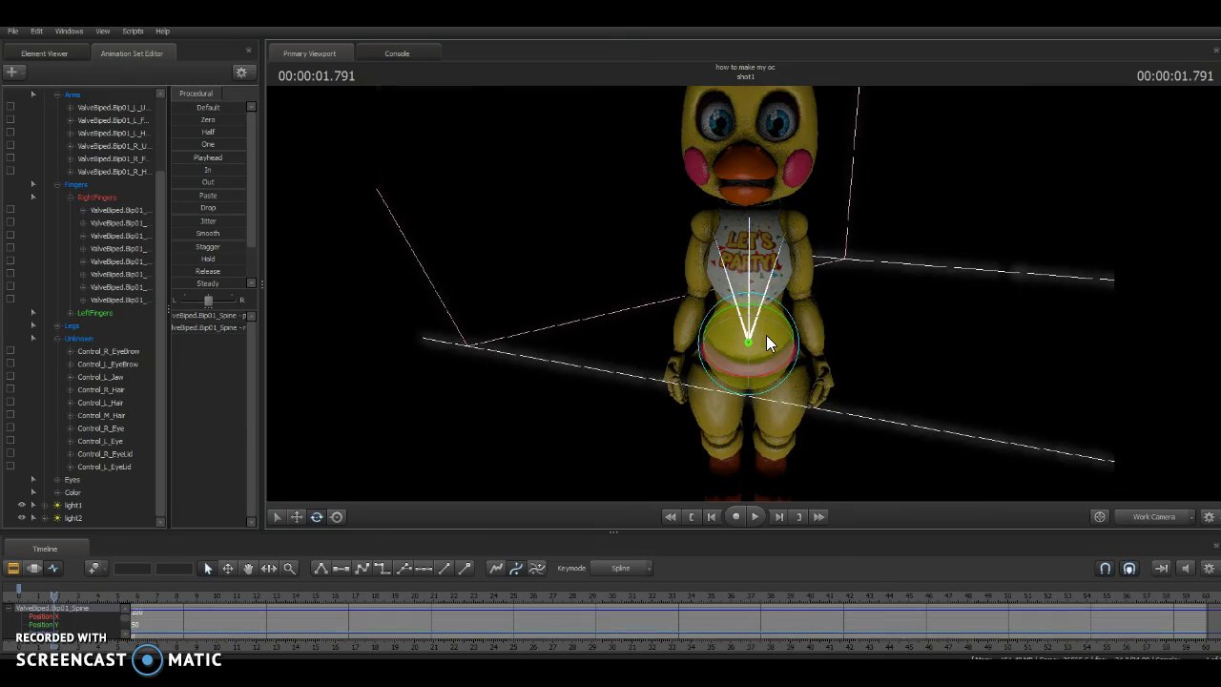
pyautogui.click(1131, 519)
# At 00:00:02.416, rotate the spine bone in the Work Camera to lean the torso forward, and return to camera1
pyautogui.moveTo(51, 597); pyautogui.dragTo(67, 601)
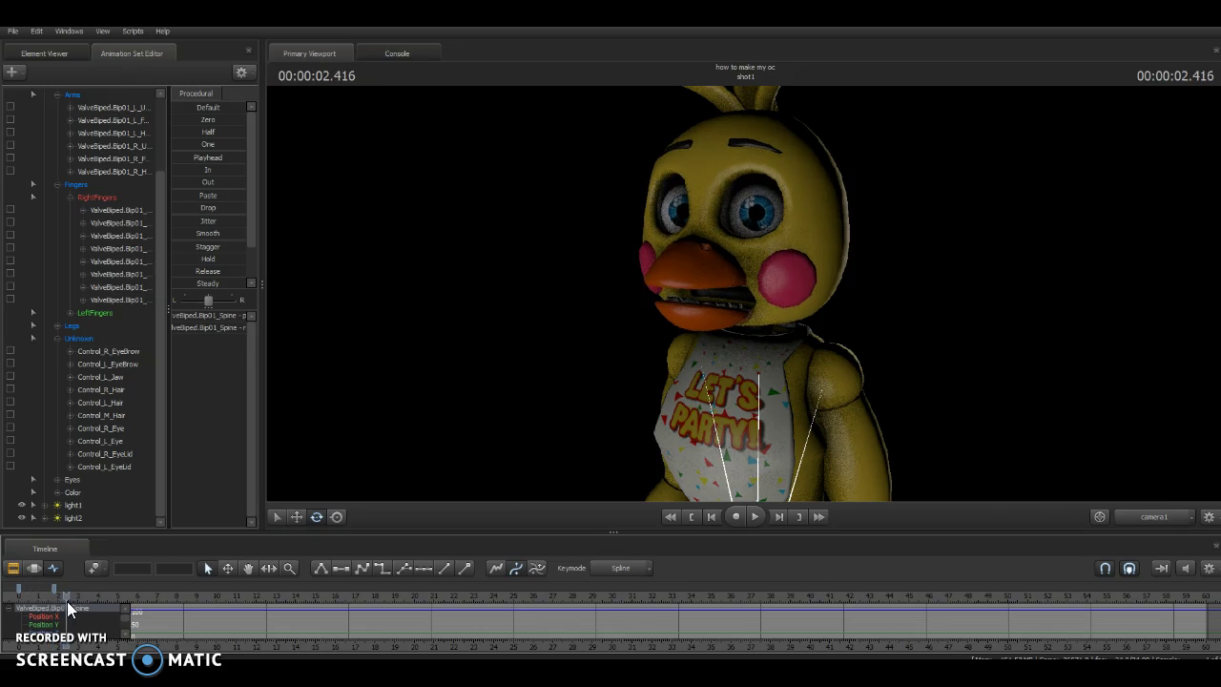
pyautogui.click(1173, 515)
pyautogui.moveTo(779, 347); pyautogui.dragTo(778, 346)
pyautogui.click(1151, 515)
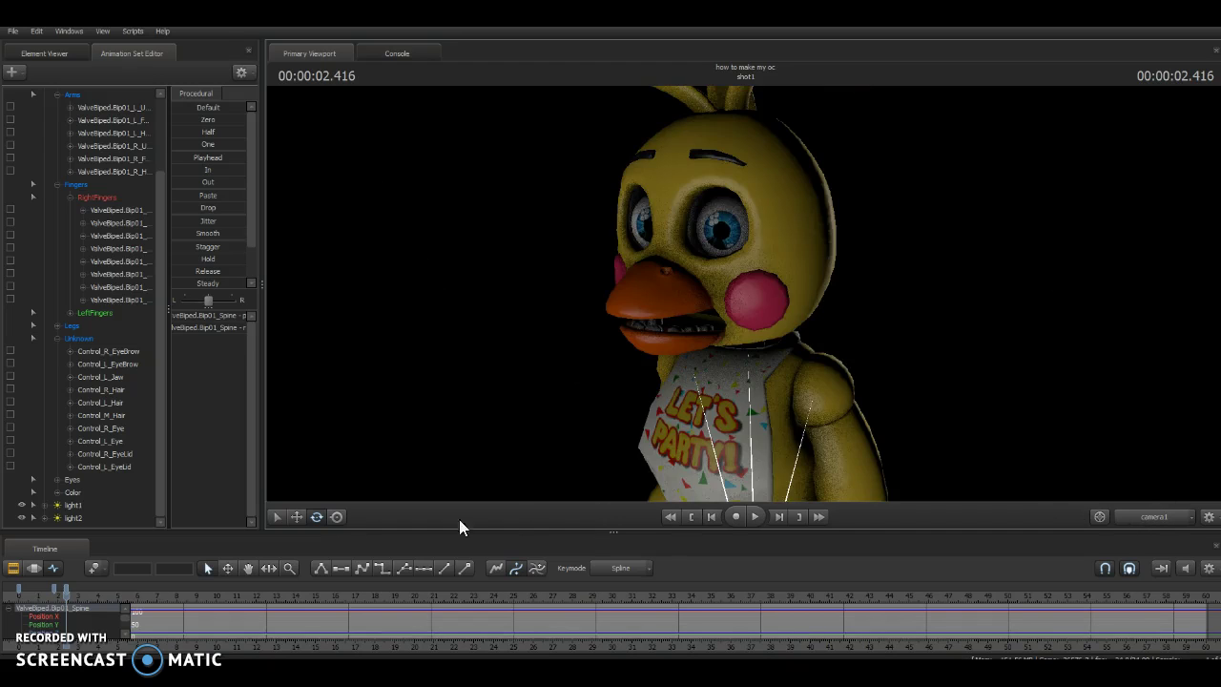
# At 00:00:02.916, rotate the spine in the Work Camera to lean the torso toward the character's left, and return to camera1
pyautogui.moveTo(66, 593); pyautogui.dragTo(76, 595)
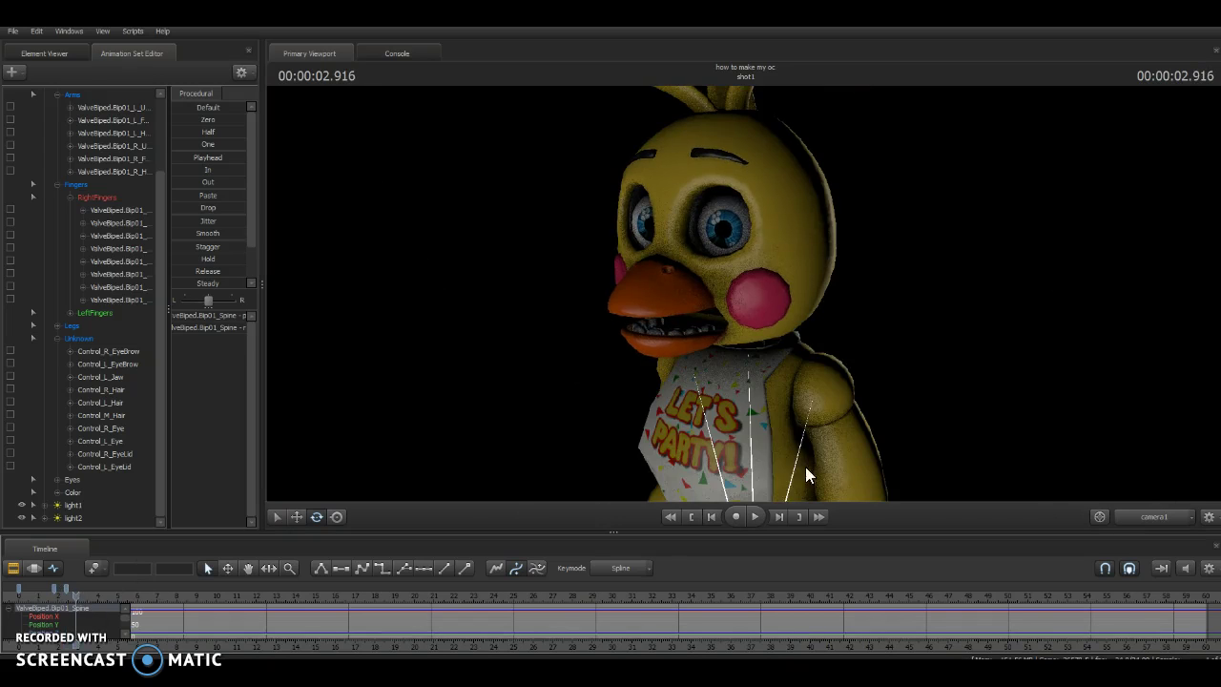
pyautogui.click(1124, 523)
pyautogui.moveTo(725, 336); pyautogui.dragTo(727, 333)
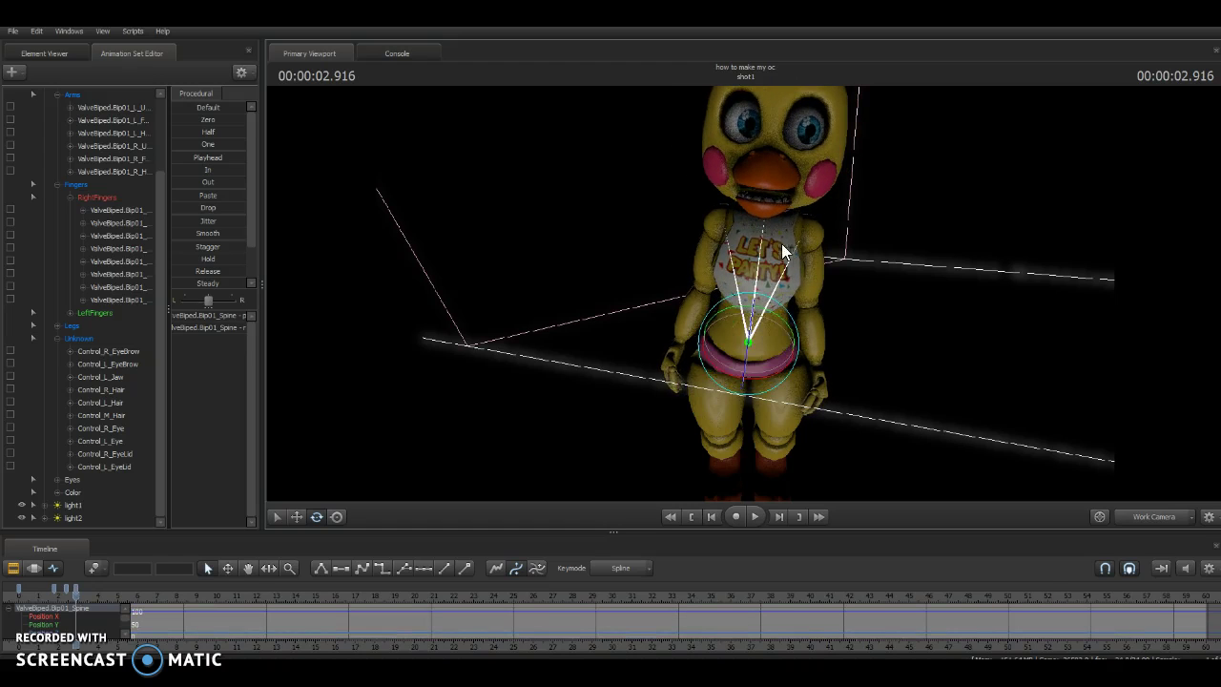
pyautogui.click(1142, 509)
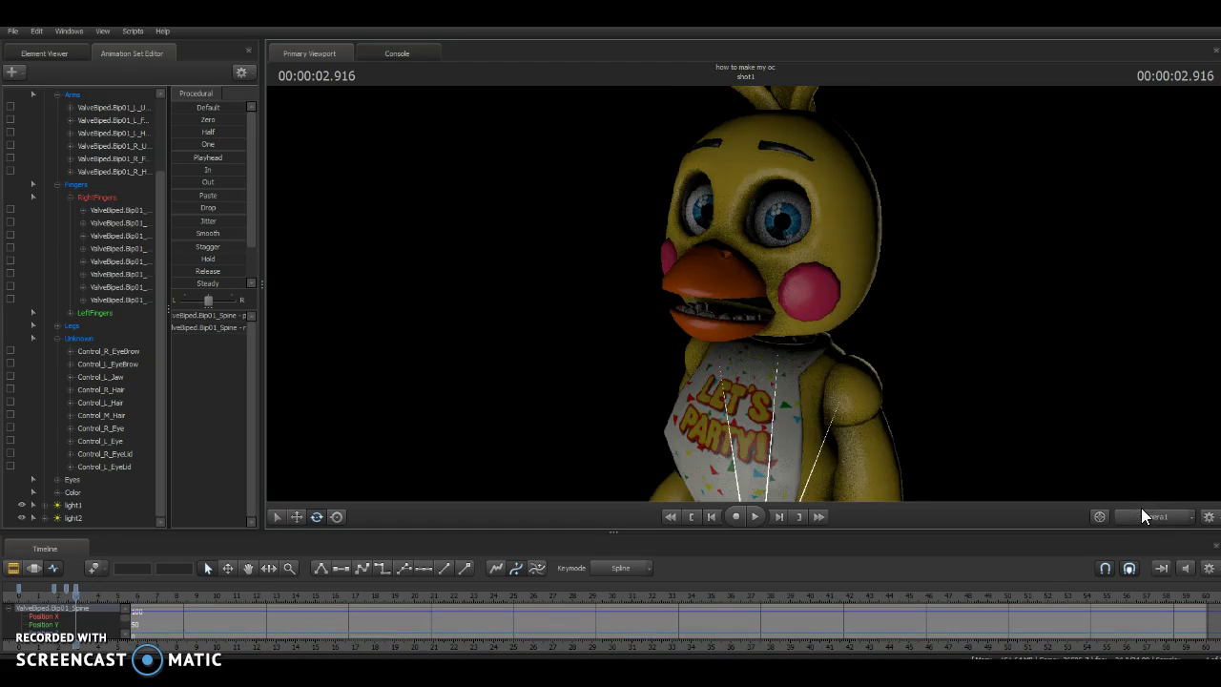
# Select the ValveBiped.Bip01_Head1 bone and rotate the head at 00:00:02.916
pyautogui.click(784, 318)
pyautogui.click(777, 320)
pyautogui.moveTo(764, 315); pyautogui.dragTo(782, 315)
# At 00:00:03.166, select the spine bone in the Work Camera, bend the torso well forward and return to camera1
pyautogui.moveTo(80, 591); pyautogui.dragTo(82, 590)
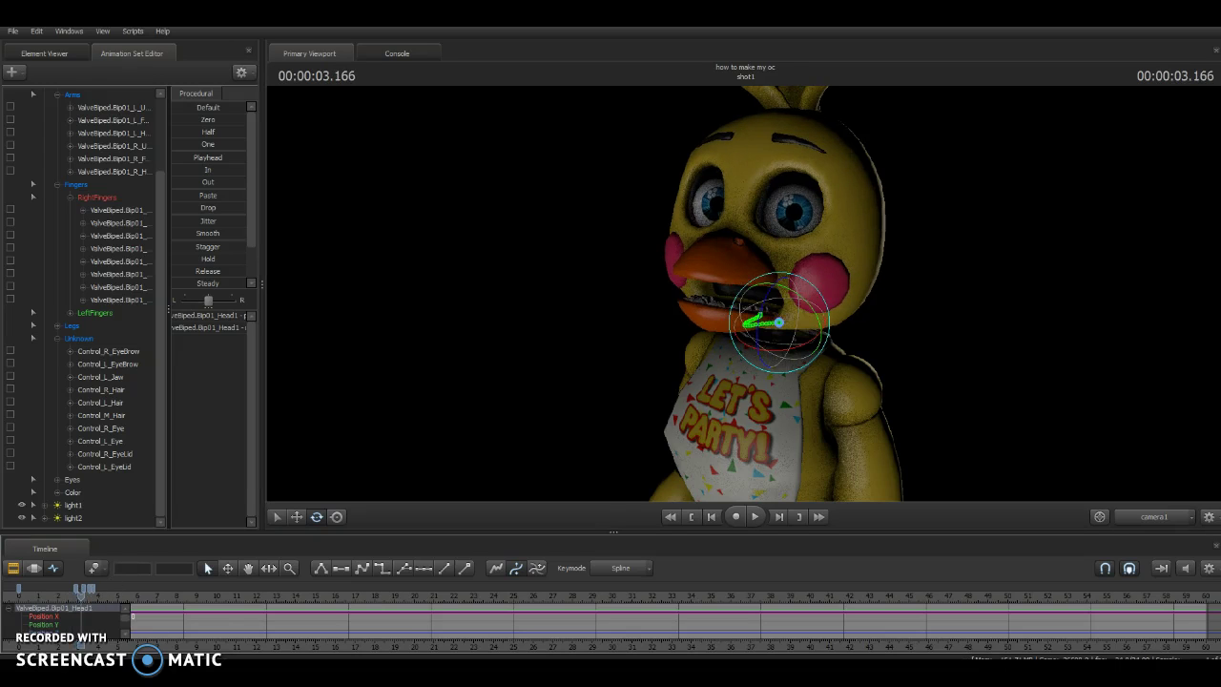
pyautogui.click(1150, 510)
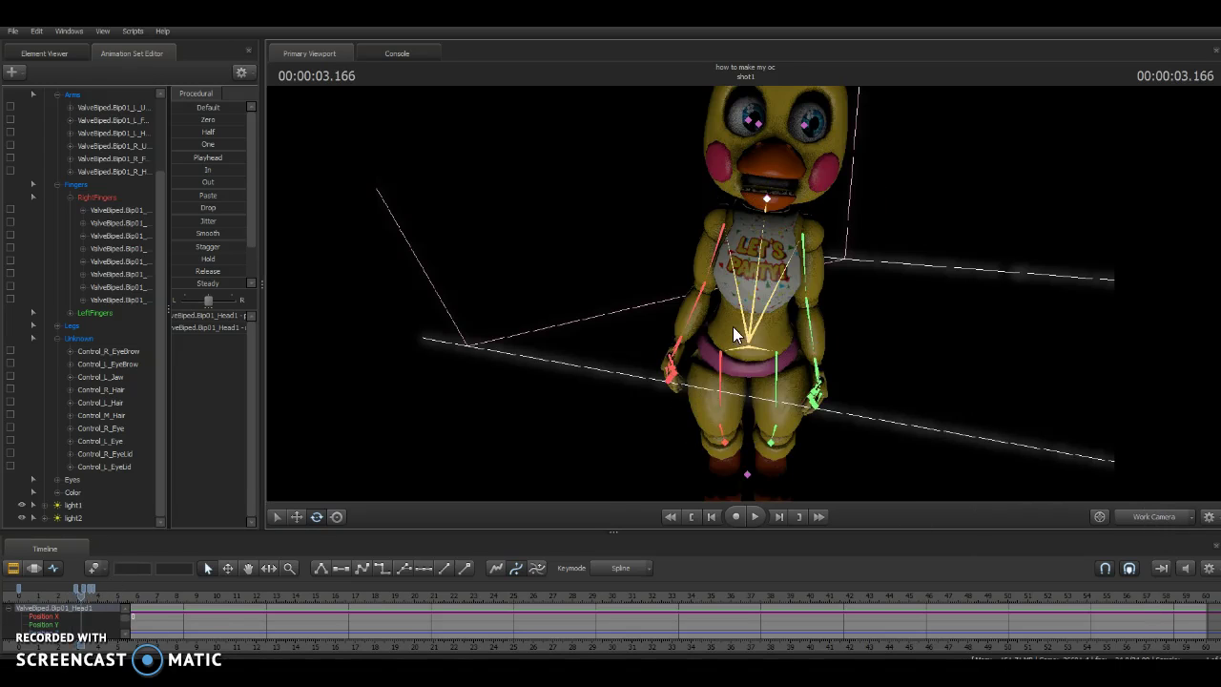
pyautogui.click(740, 325)
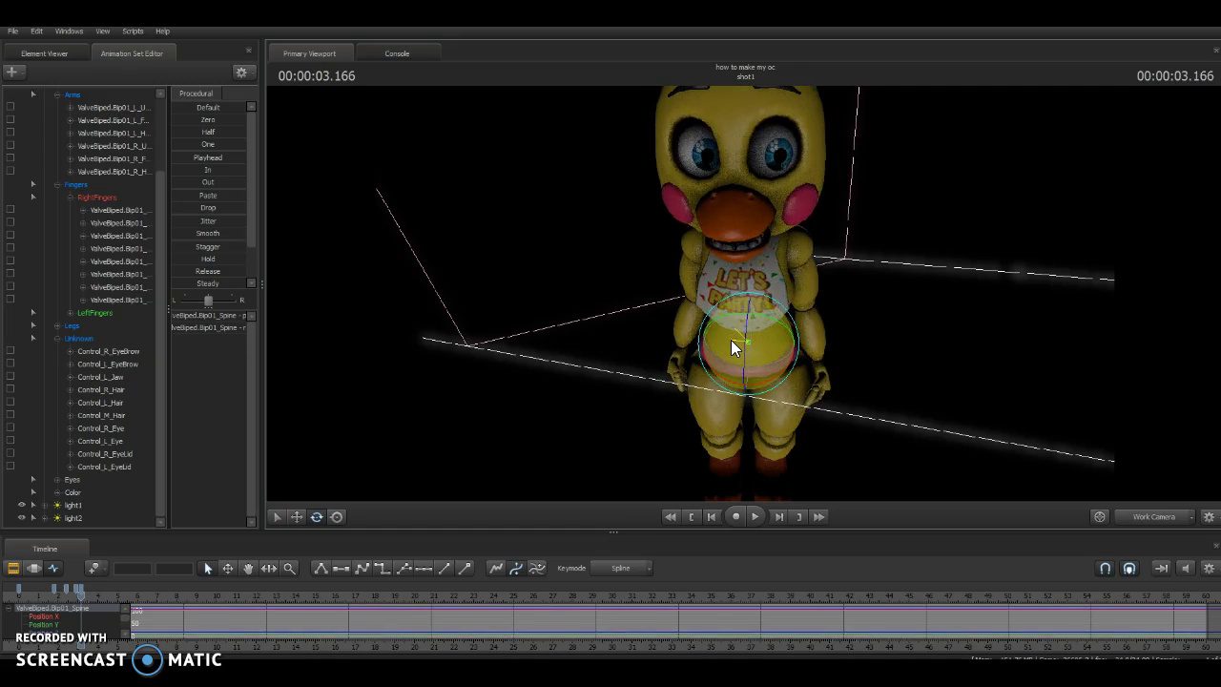
pyautogui.click(1140, 522)
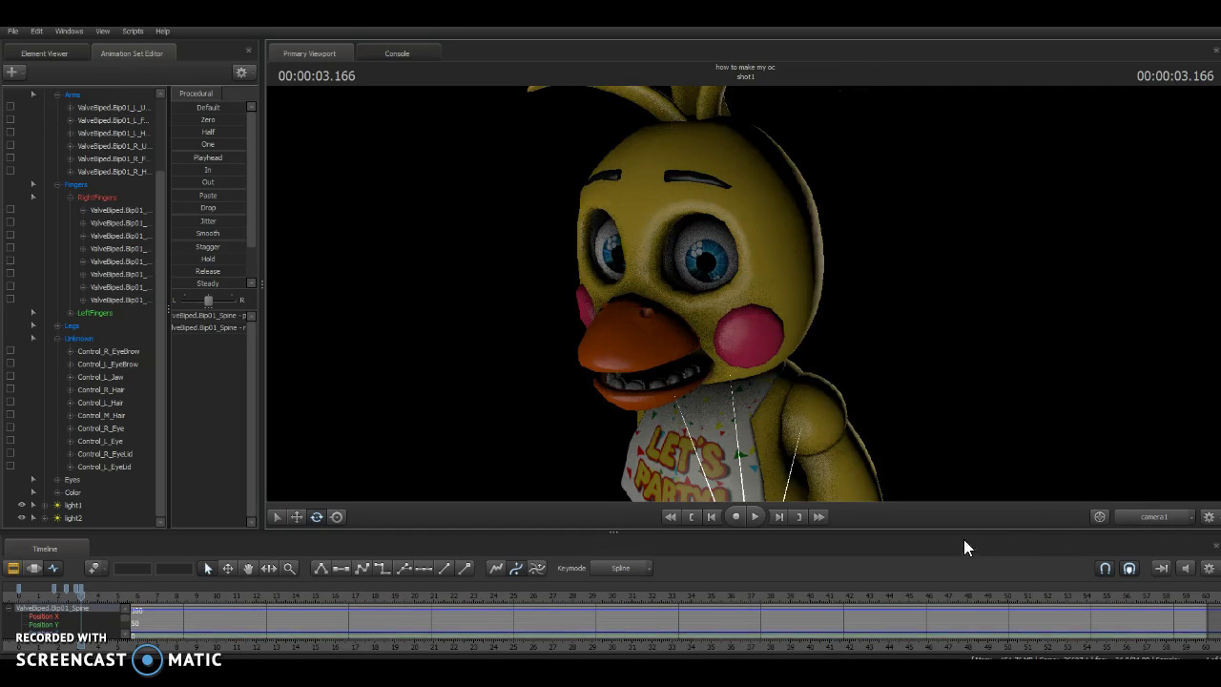
# At 00:00:03.375, rotate the spine in the Work Camera to raise the torso back up, and return to camera1
pyautogui.moveTo(77, 595); pyautogui.dragTo(87, 601)
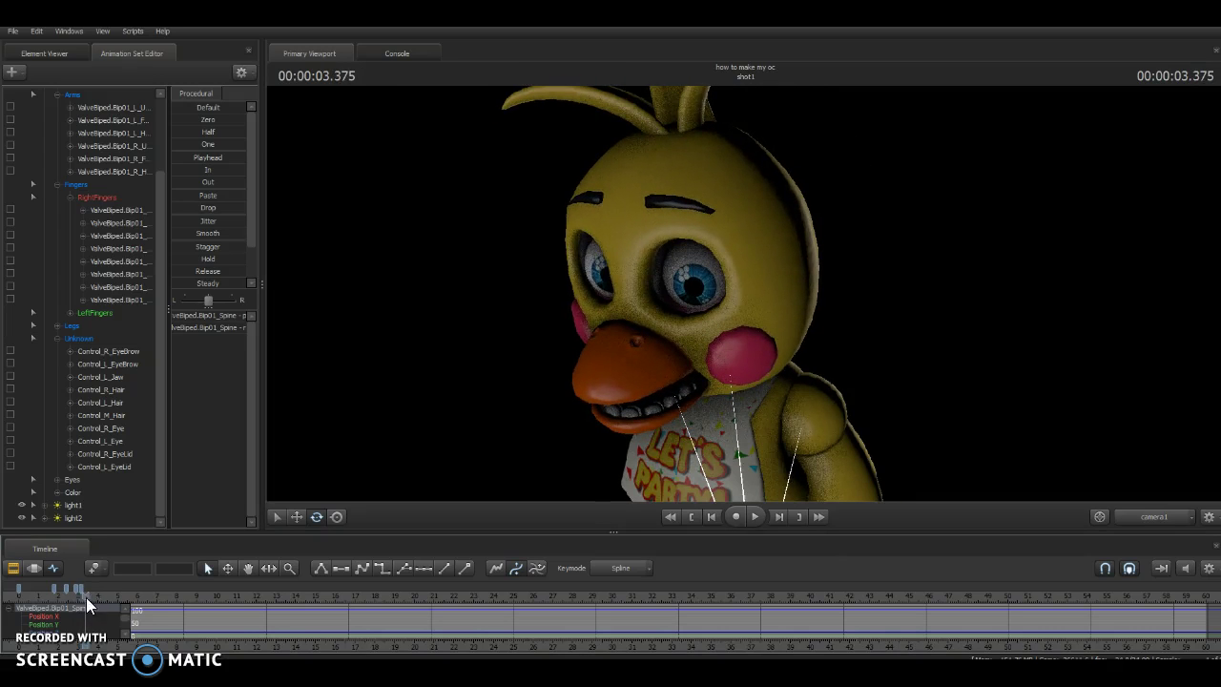
pyautogui.click(1145, 516)
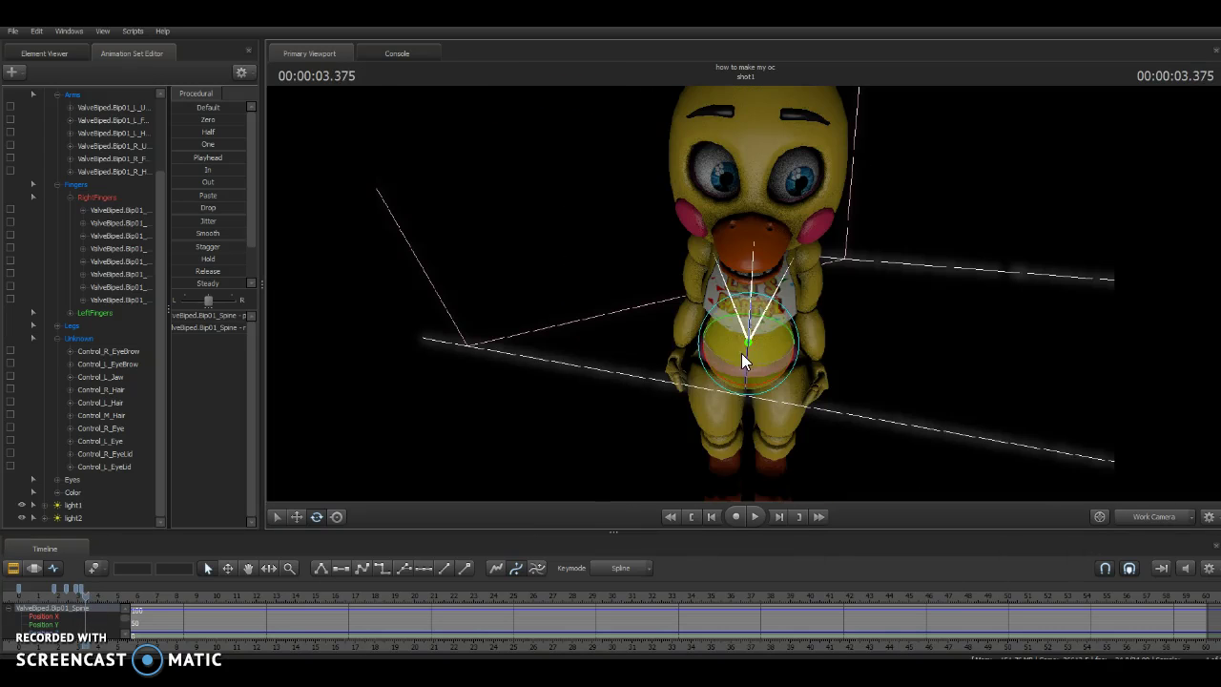
pyautogui.moveTo(741, 353); pyautogui.dragTo(742, 345)
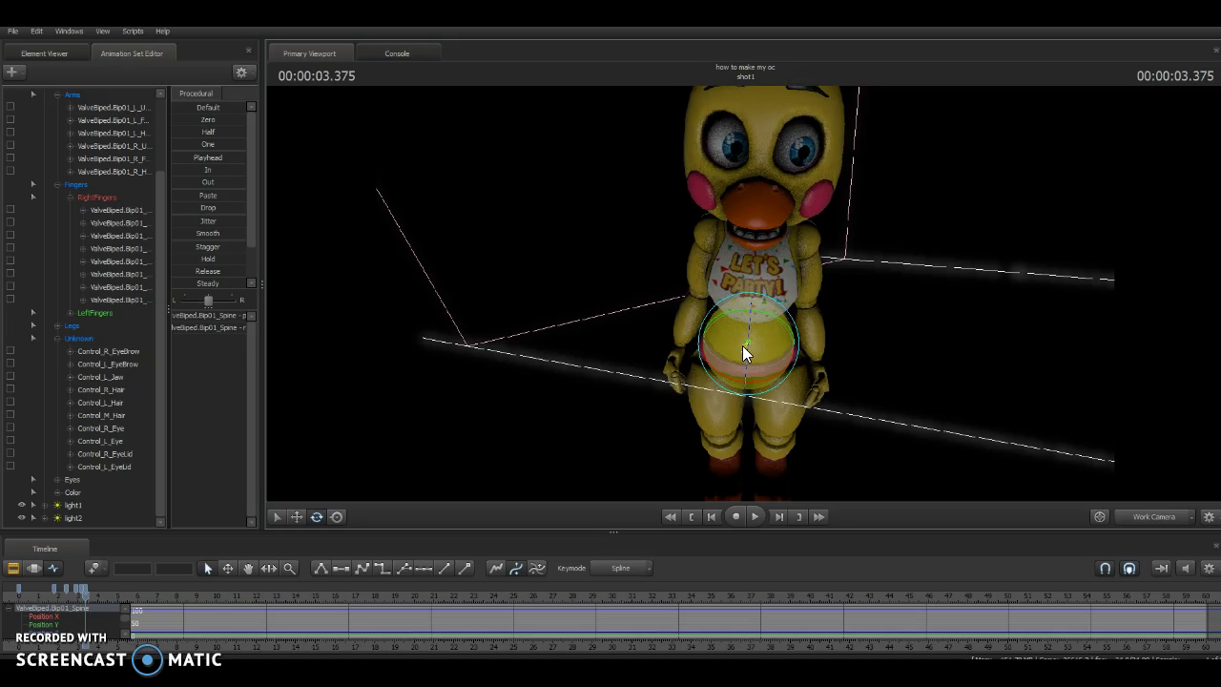
pyautogui.click(1155, 516)
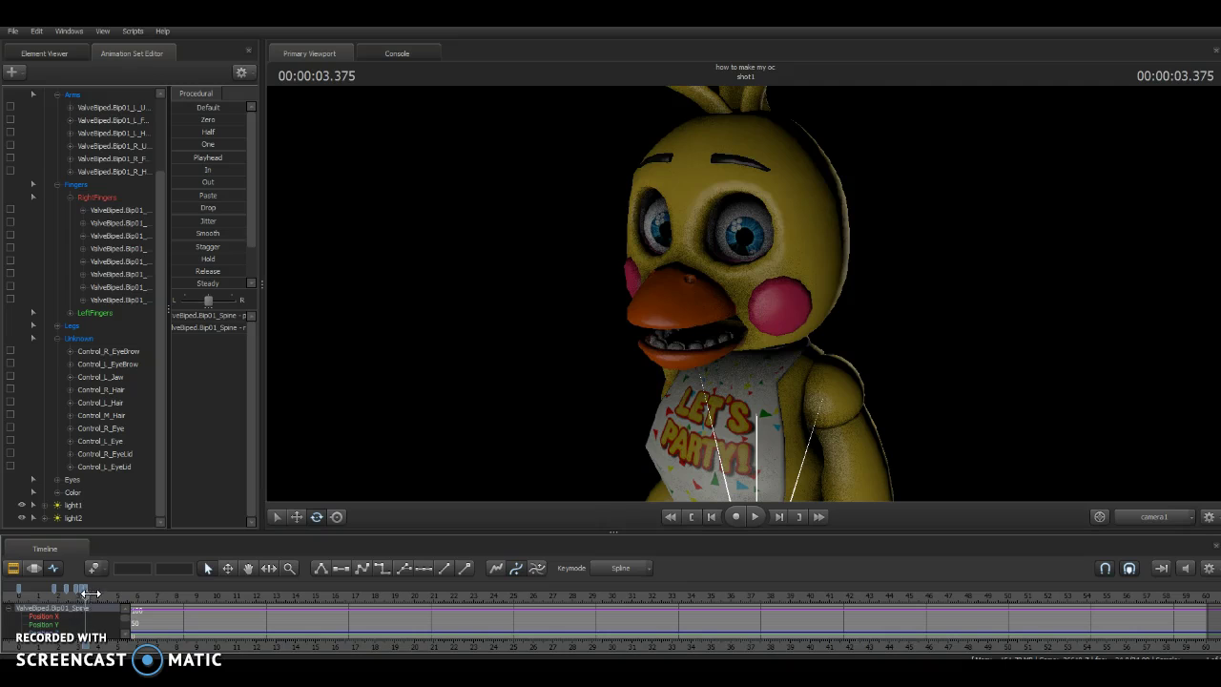
# Move the playhead to 00:00:04.291 and rotate the ValveBiped.Bip01_Head1 bone to raise the head
pyautogui.moveTo(74, 600); pyautogui.dragTo(105, 603)
pyautogui.press('ctrl')
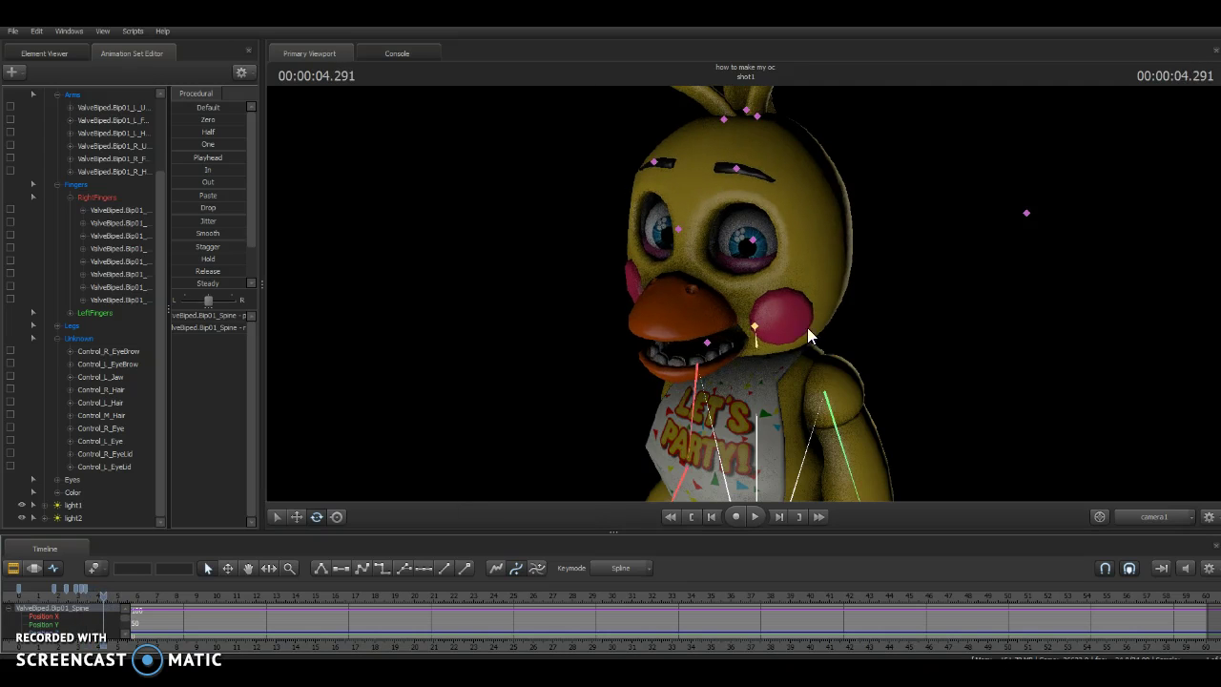
pyautogui.keyDown('ctrl'); pyautogui.click(752, 325); pyautogui.keyUp('ctrl')
pyautogui.moveTo(720, 333); pyautogui.dragTo(721, 327)
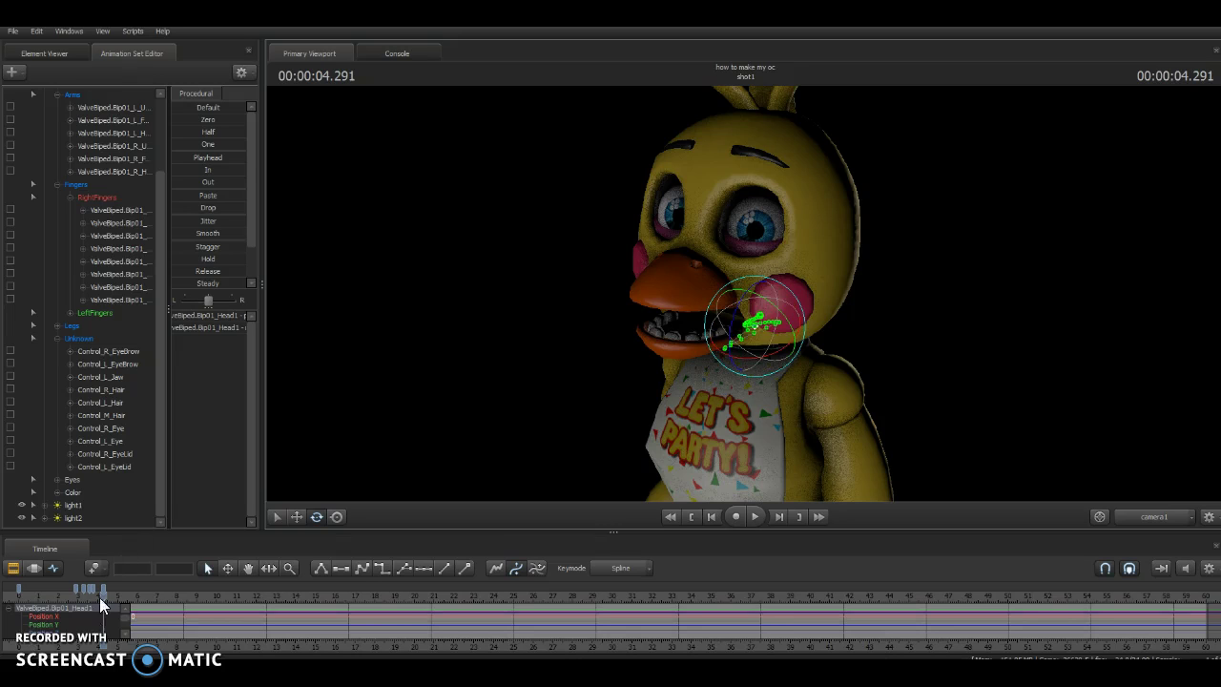
# Play the animation from the start and scrub back through the timeline to review the combined head and spine motion
pyautogui.moveTo(102, 601); pyautogui.dragTo(18, 590)
pyautogui.press('space')
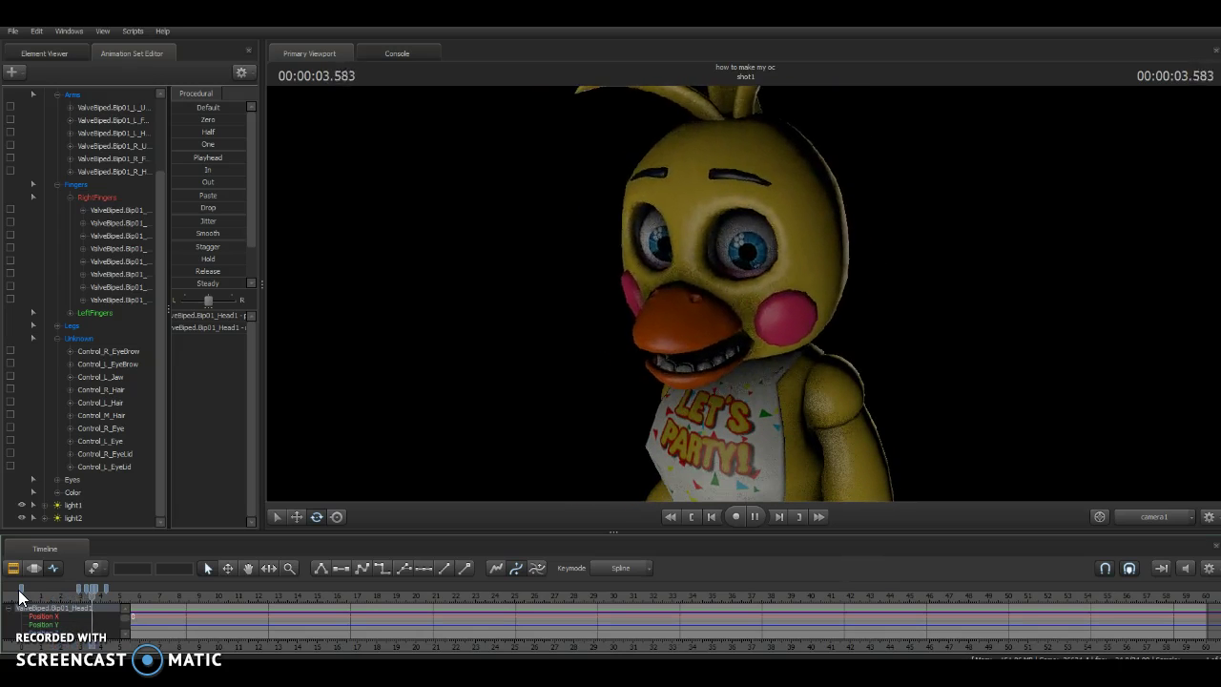
pyautogui.press('space')
pyautogui.moveTo(105, 593); pyautogui.dragTo(51, 593)
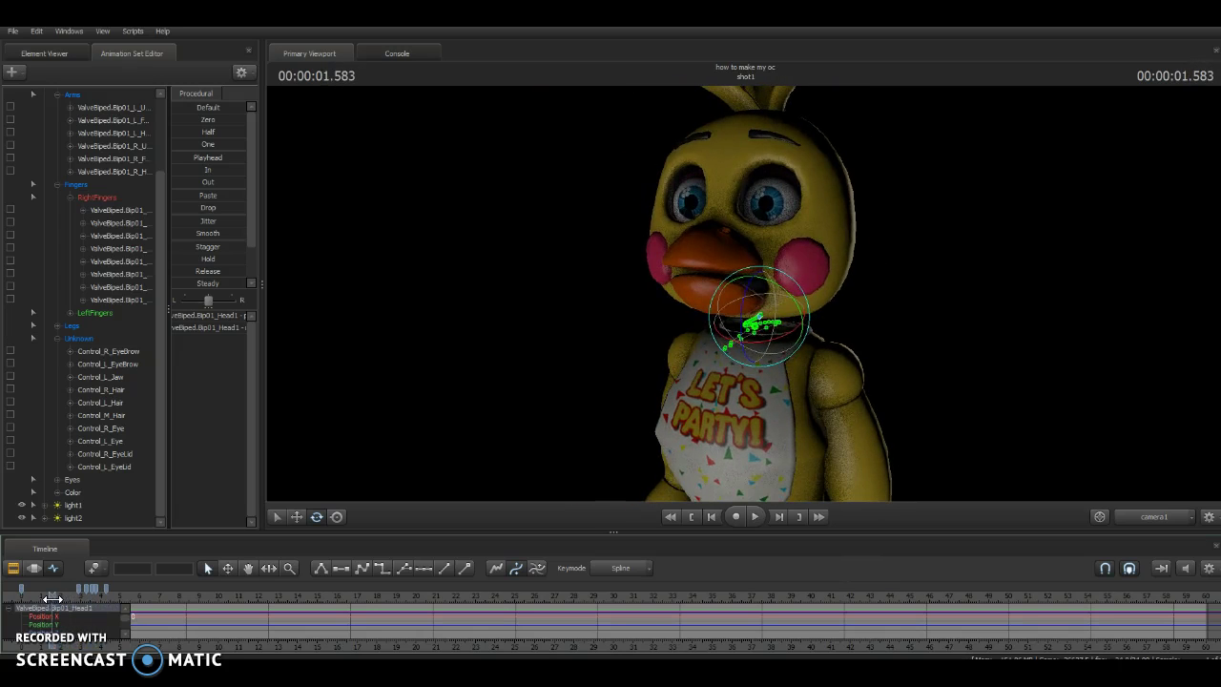
# Key extra rotations of the ValveBiped.Bip01_Head1 bone at 00:00:01.583, 00:00:01.000 and 00:00:02.000 for livelier head movement
pyautogui.keyDown('ctrl'); pyautogui.click(758, 316); pyautogui.keyUp('ctrl')
pyautogui.moveTo(750, 317); pyautogui.dragTo(743, 316)
pyautogui.moveTo(52, 598); pyautogui.dragTo(40, 597)
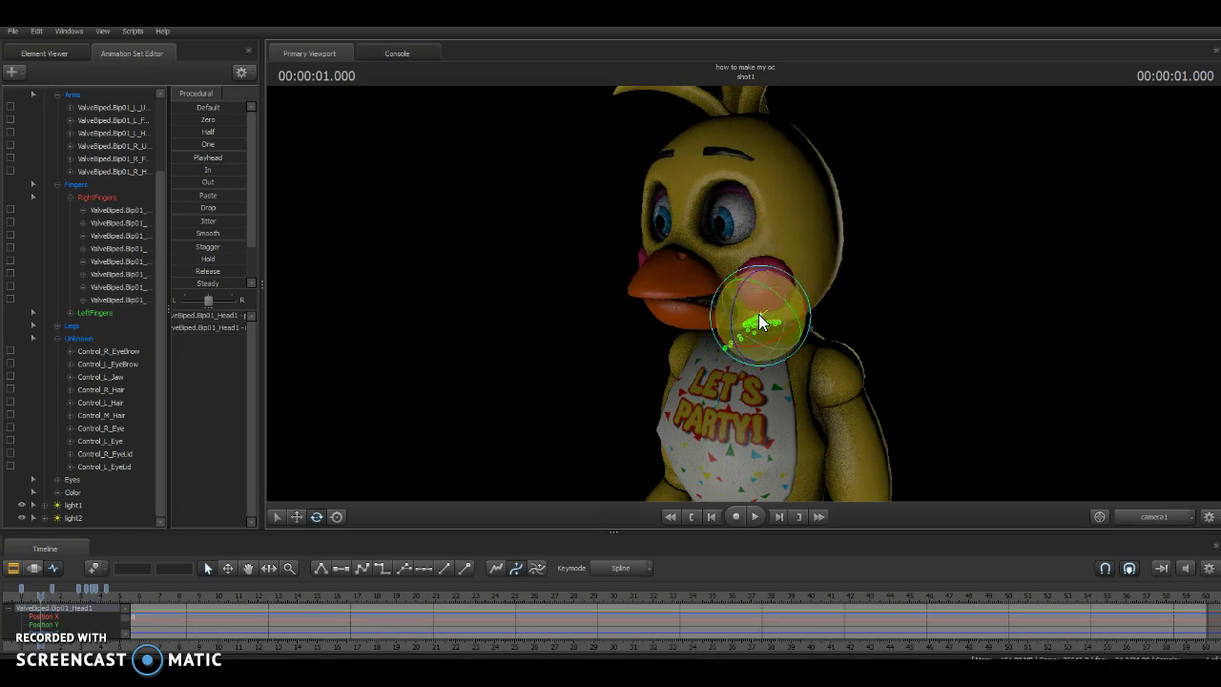
pyautogui.moveTo(758, 314); pyautogui.dragTo(756, 318)
pyautogui.moveTo(41, 596); pyautogui.dragTo(59, 596)
pyautogui.moveTo(757, 312); pyautogui.dragTo(754, 319)
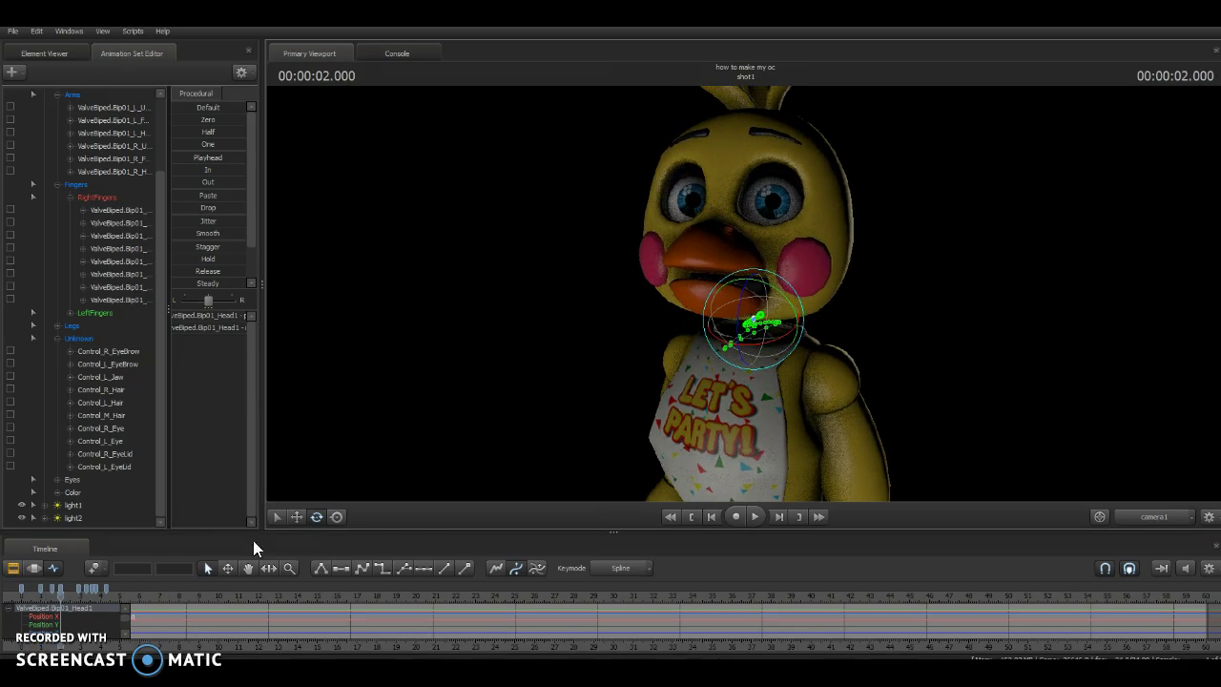
# Key two more head rotations, the last at 00:00:02.625, and play the animation from the start
pyautogui.moveTo(63, 597); pyautogui.dragTo(68, 598)
pyautogui.moveTo(749, 304); pyautogui.dragTo(739, 322)
pyautogui.moveTo(67, 595); pyautogui.dragTo(73, 595)
pyautogui.moveTo(742, 331); pyautogui.dragTo(758, 329)
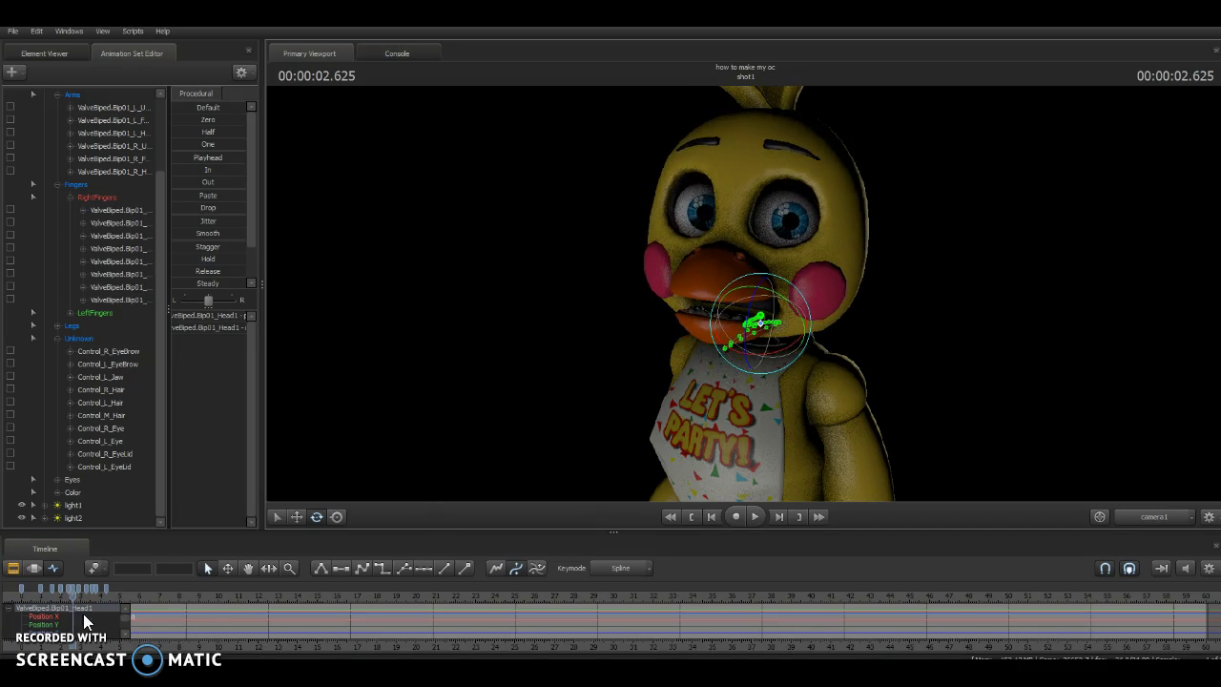
pyautogui.moveTo(75, 595); pyautogui.dragTo(24, 597)
pyautogui.press('space')
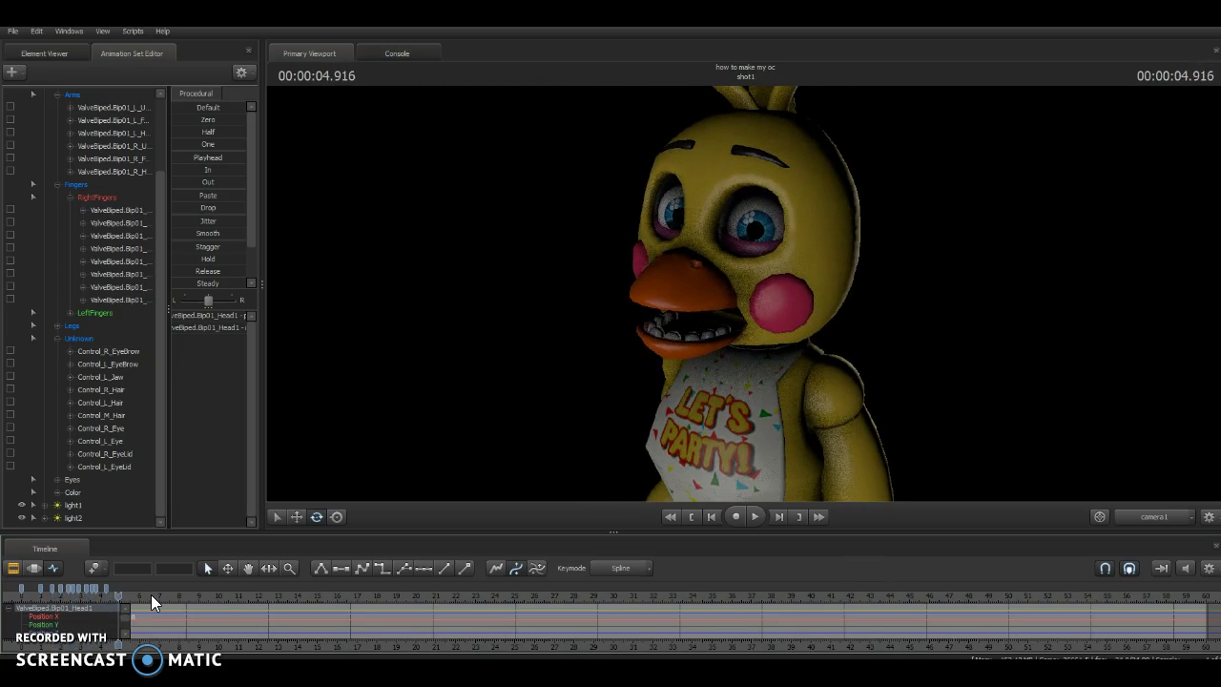
# At 00:00:04.916, rotate the right upper arm, forearm and hand bones to raise the open hand beside the face
pyautogui.click(699, 370)
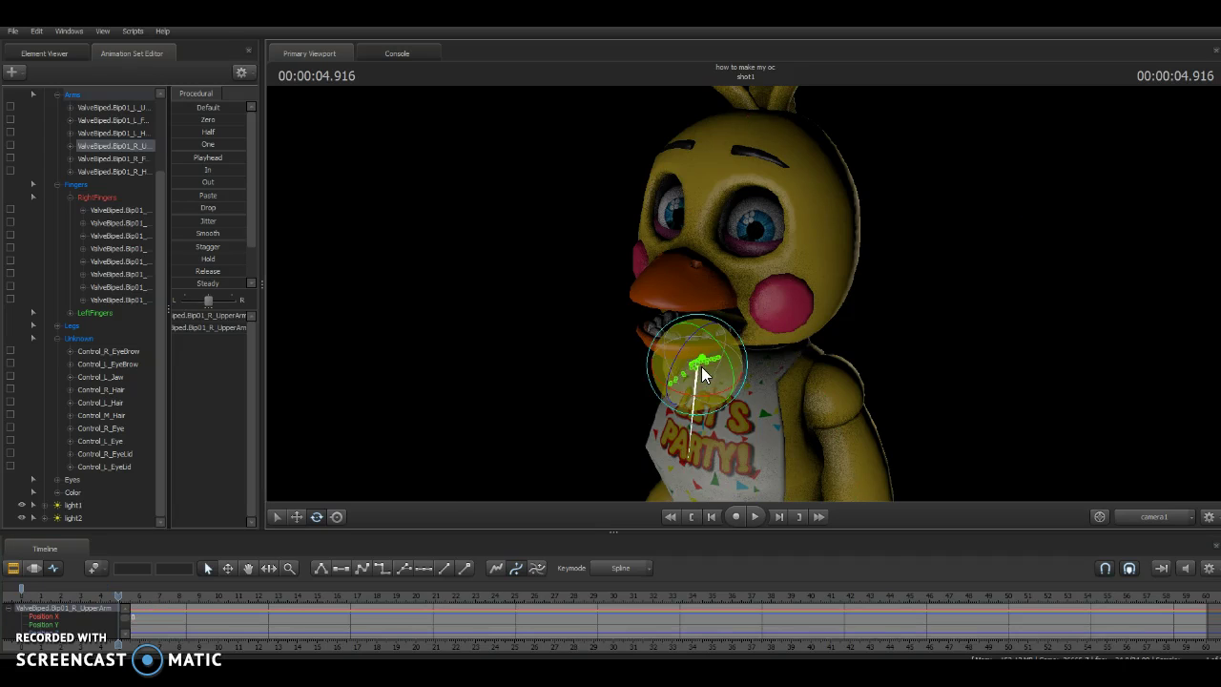
pyautogui.moveTo(698, 357); pyautogui.dragTo(715, 379)
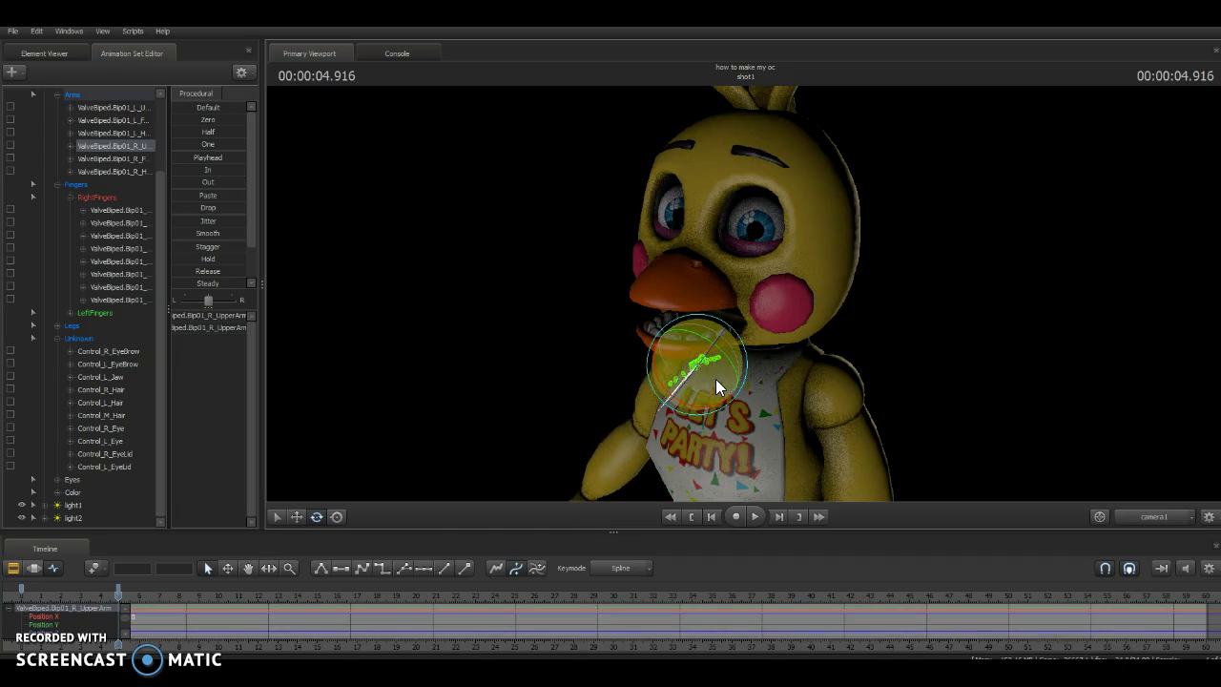
pyautogui.click(645, 435)
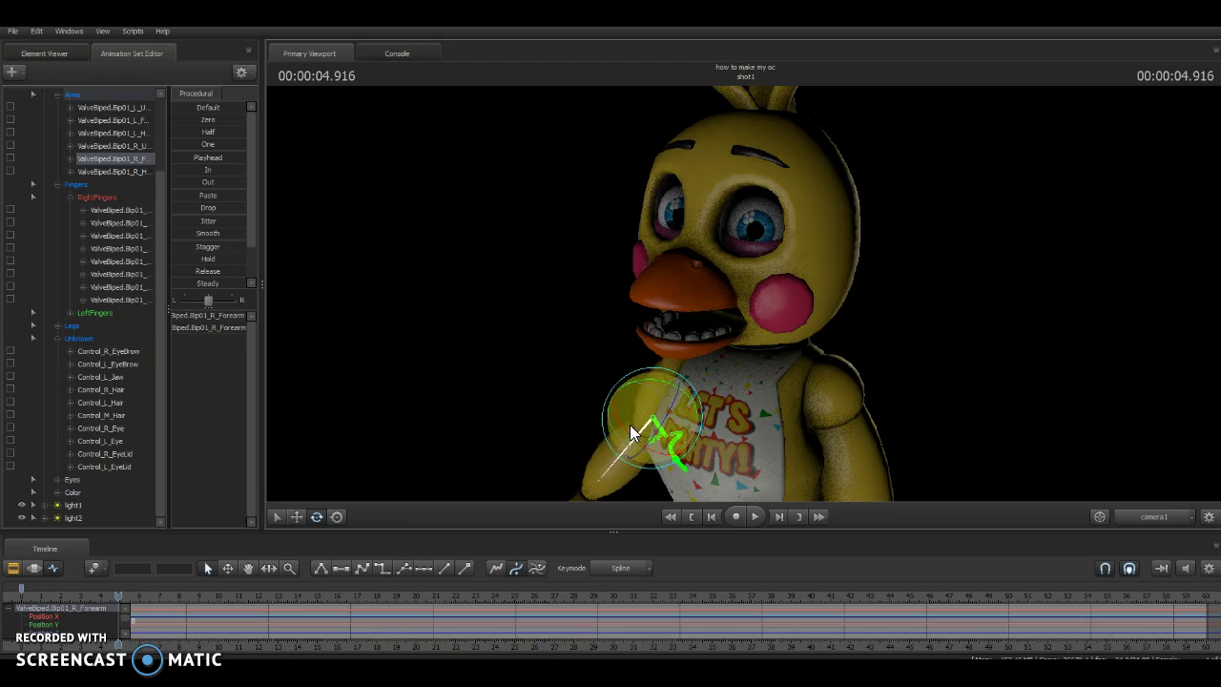
pyautogui.moveTo(630, 424); pyautogui.dragTo(661, 349)
pyautogui.moveTo(695, 397); pyautogui.dragTo(641, 401)
pyautogui.keyDown('ctrl'); pyautogui.click(603, 299); pyautogui.keyUp('ctrl')
pyautogui.moveTo(604, 314); pyautogui.dragTo(621, 303)
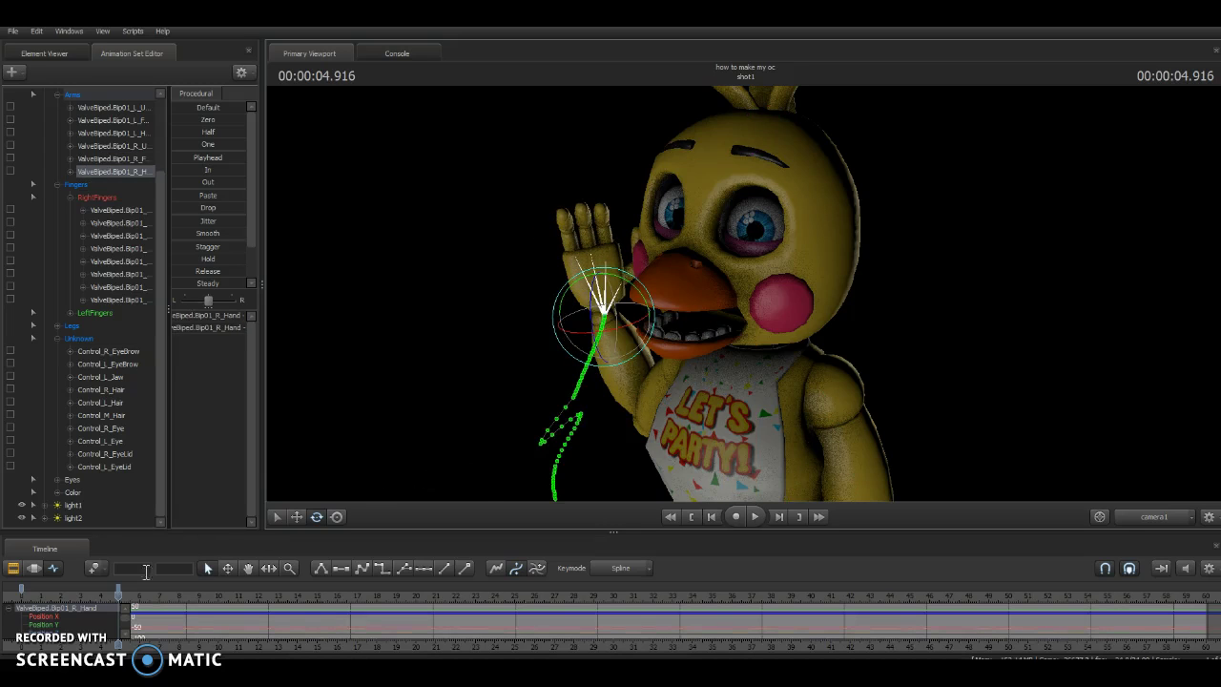
# Pose the raised right hand as a peace sign by folding the outer finger and thumb and spreading the other two fingers
pyautogui.press('ctrl')
pyautogui.keyDown('ctrl'); pyautogui.click(574, 231); pyautogui.keyUp('ctrl')
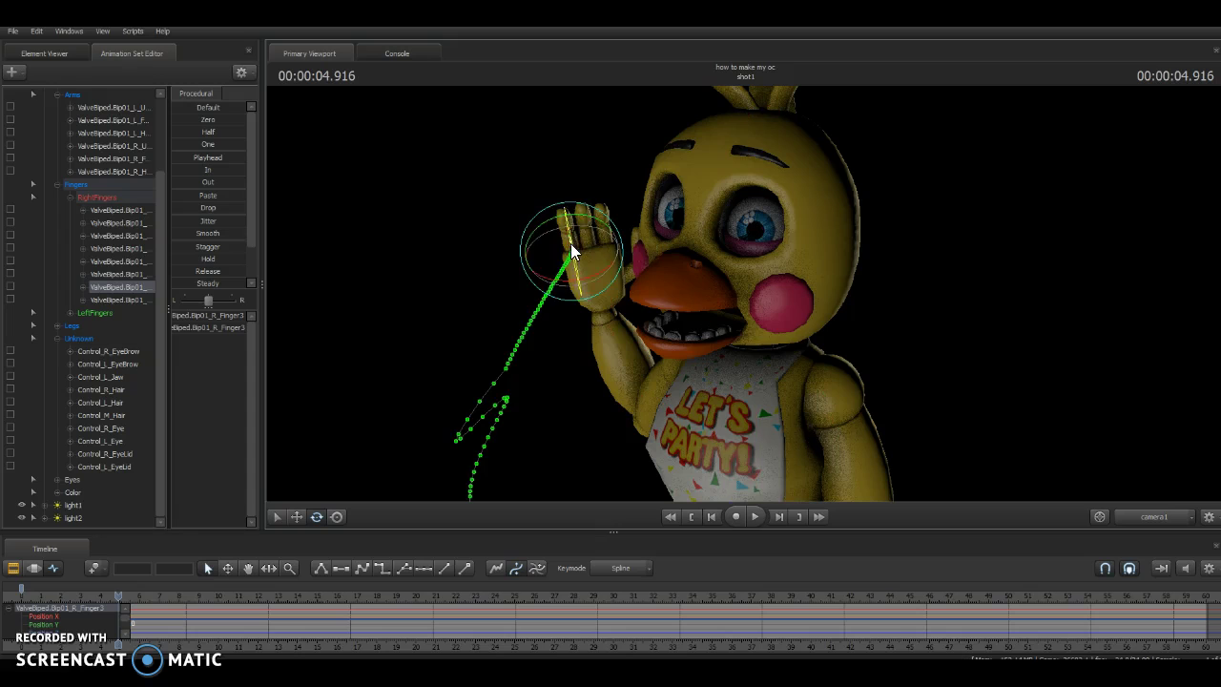
pyautogui.moveTo(585, 296); pyautogui.dragTo(564, 246)
pyautogui.keyDown('ctrl'); pyautogui.click(577, 260); pyautogui.keyUp('ctrl')
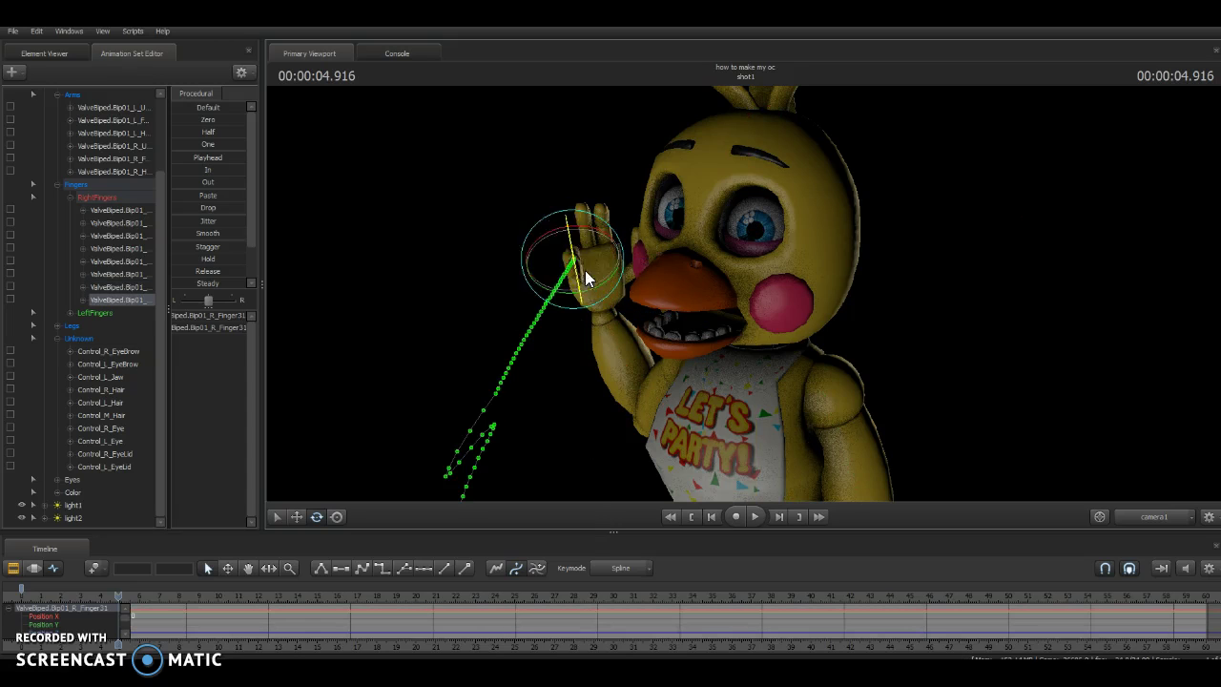
pyautogui.keyDown('ctrl'); pyautogui.click(586, 236); pyautogui.keyUp('ctrl')
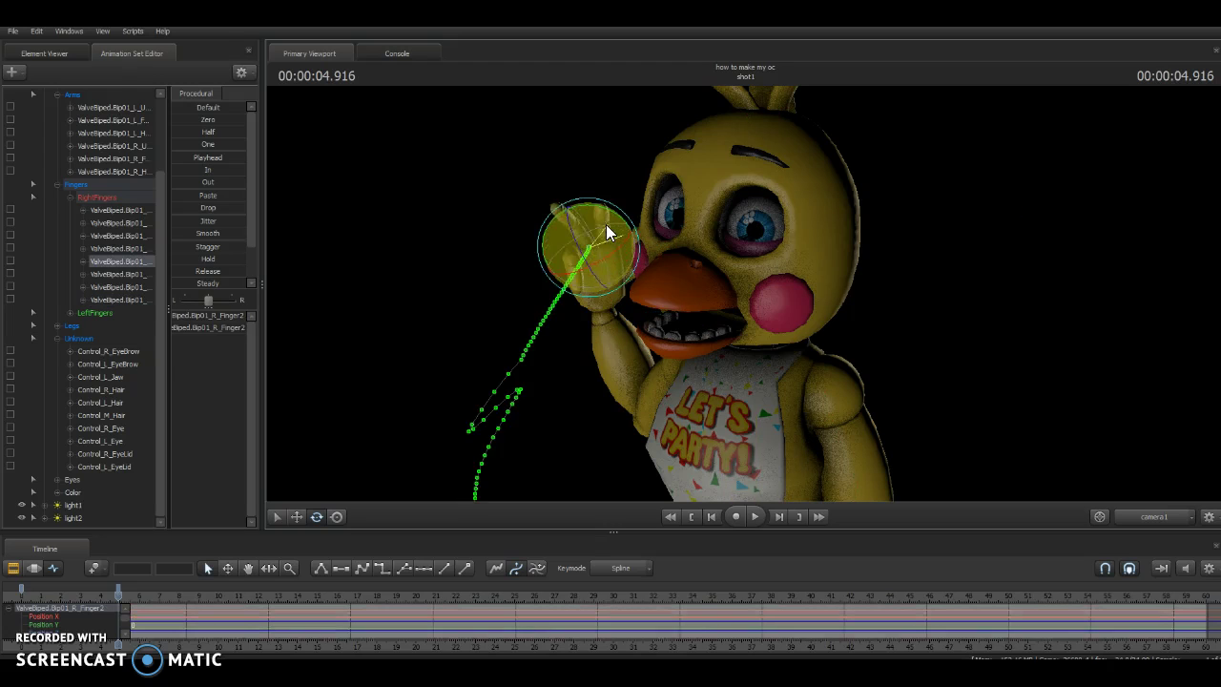
pyautogui.keyDown('ctrl'); pyautogui.click(586, 243); pyautogui.keyUp('ctrl')
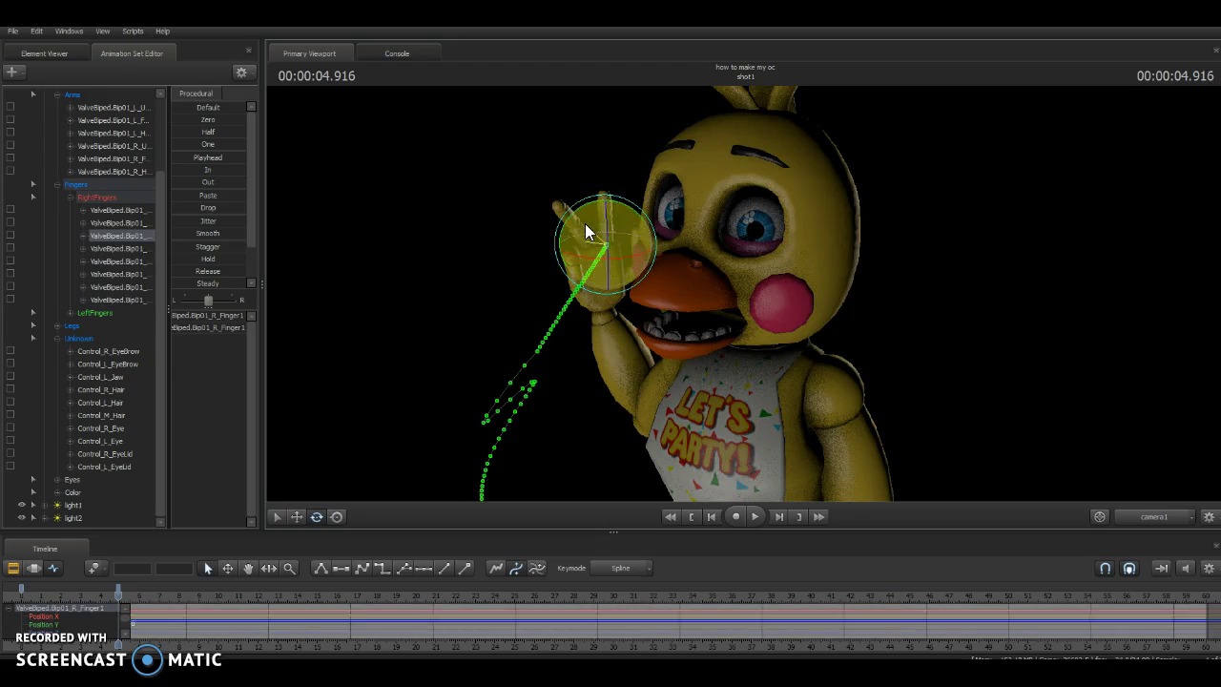
pyautogui.keyDown('ctrl'); pyautogui.click(625, 273); pyautogui.keyUp('ctrl')
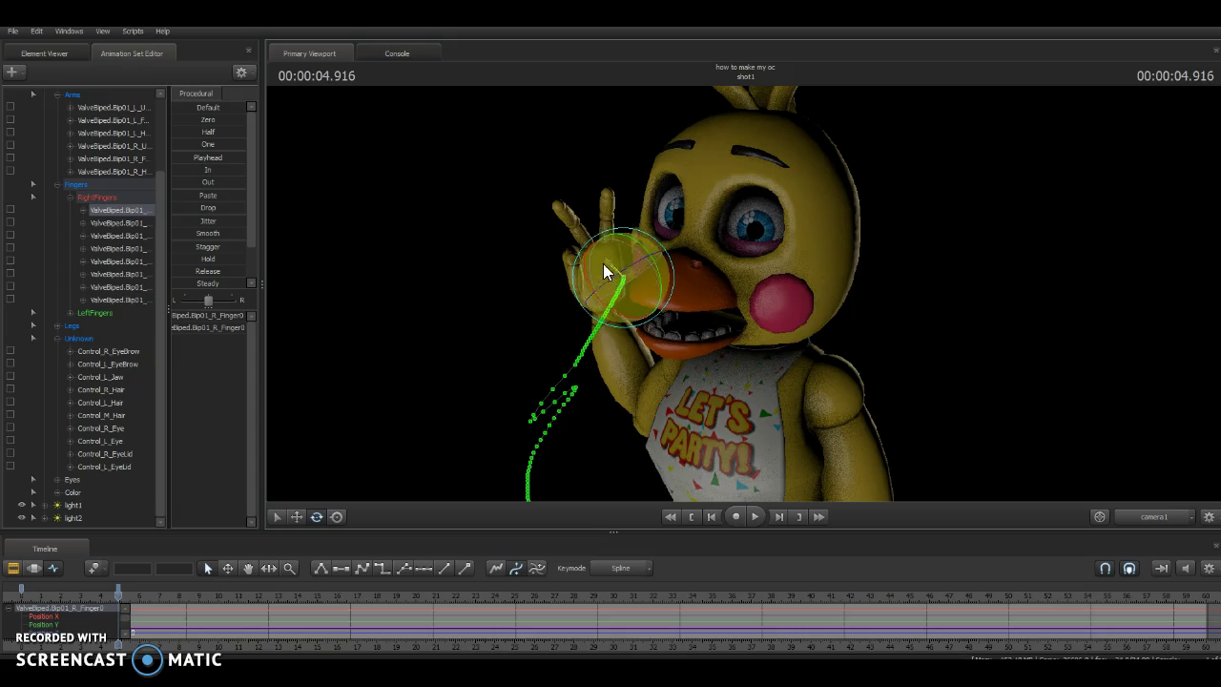
pyautogui.keyDown('ctrl'); pyautogui.click(627, 248); pyautogui.keyUp('ctrl')
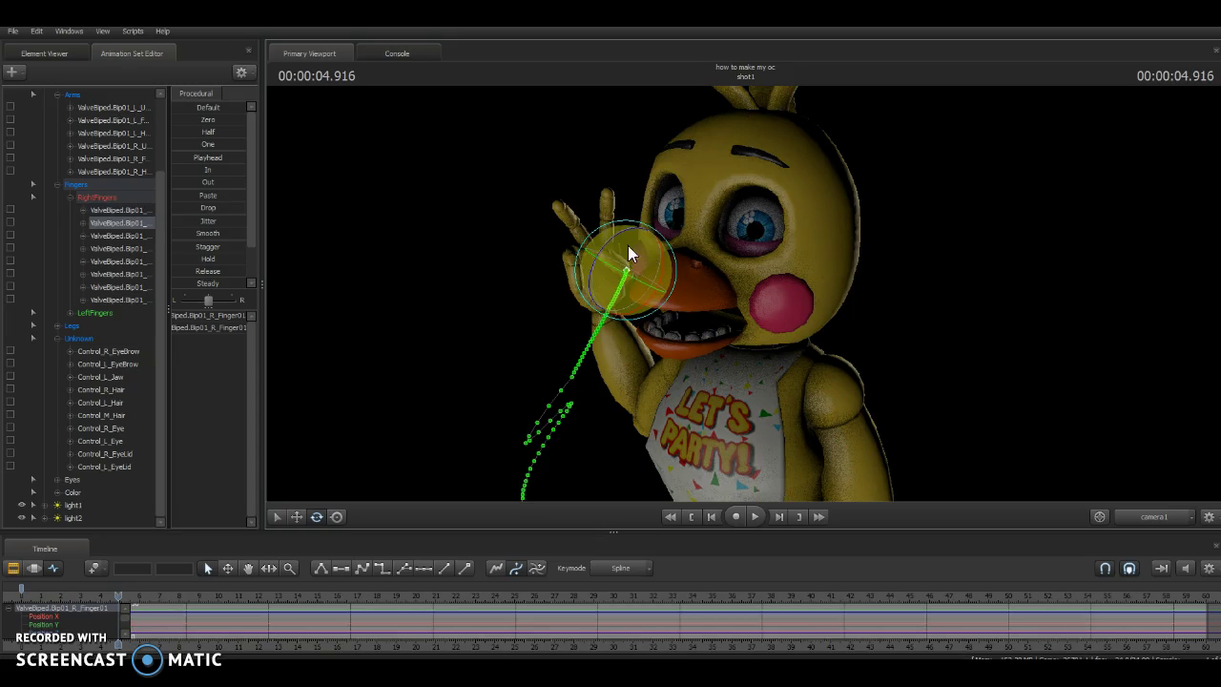
pyautogui.moveTo(592, 242); pyautogui.dragTo(586, 241)
pyautogui.press('ctrl')
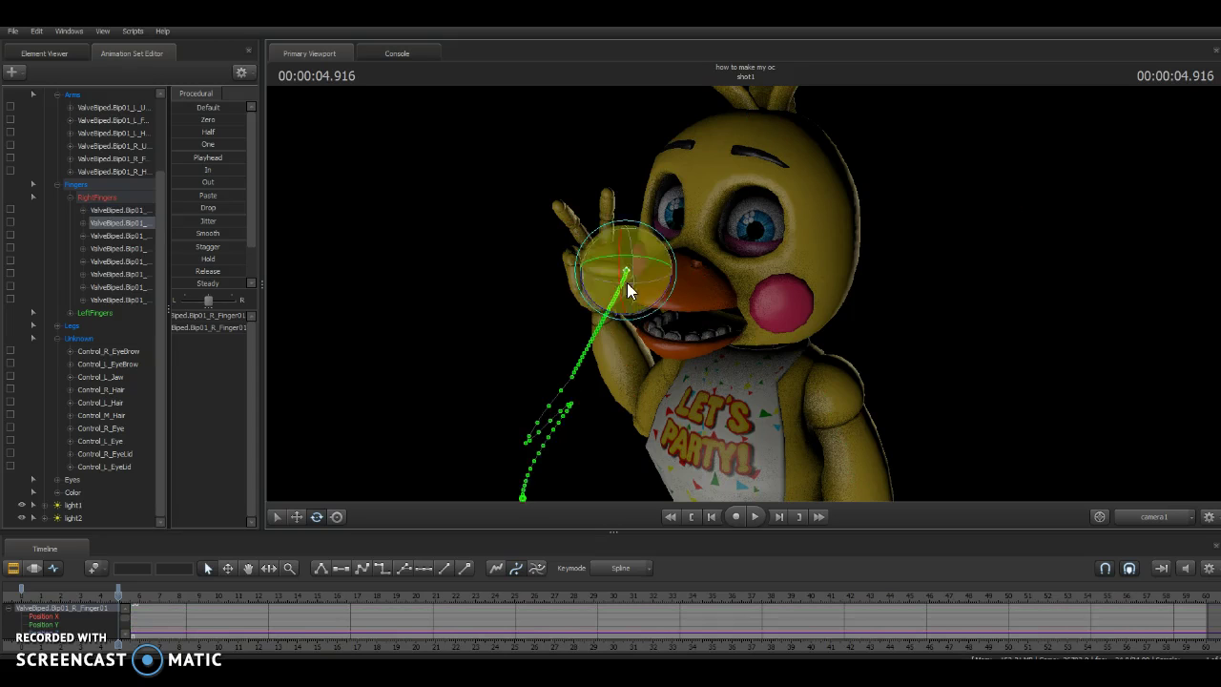
# At 00:00:02.666, swing the right thumb bones outward and rotate the R_Finger3 and R_Finger31 bones in line with the other fingers
pyautogui.moveTo(117, 598); pyautogui.dragTo(74, 596)
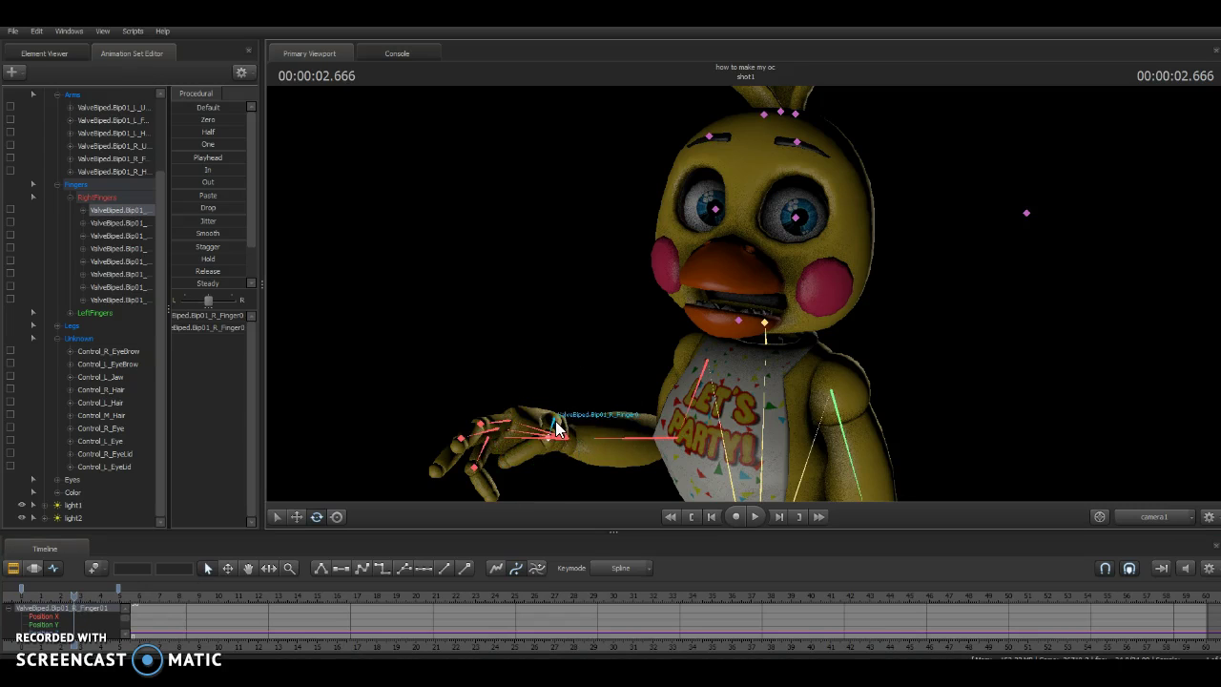
pyautogui.click(565, 416)
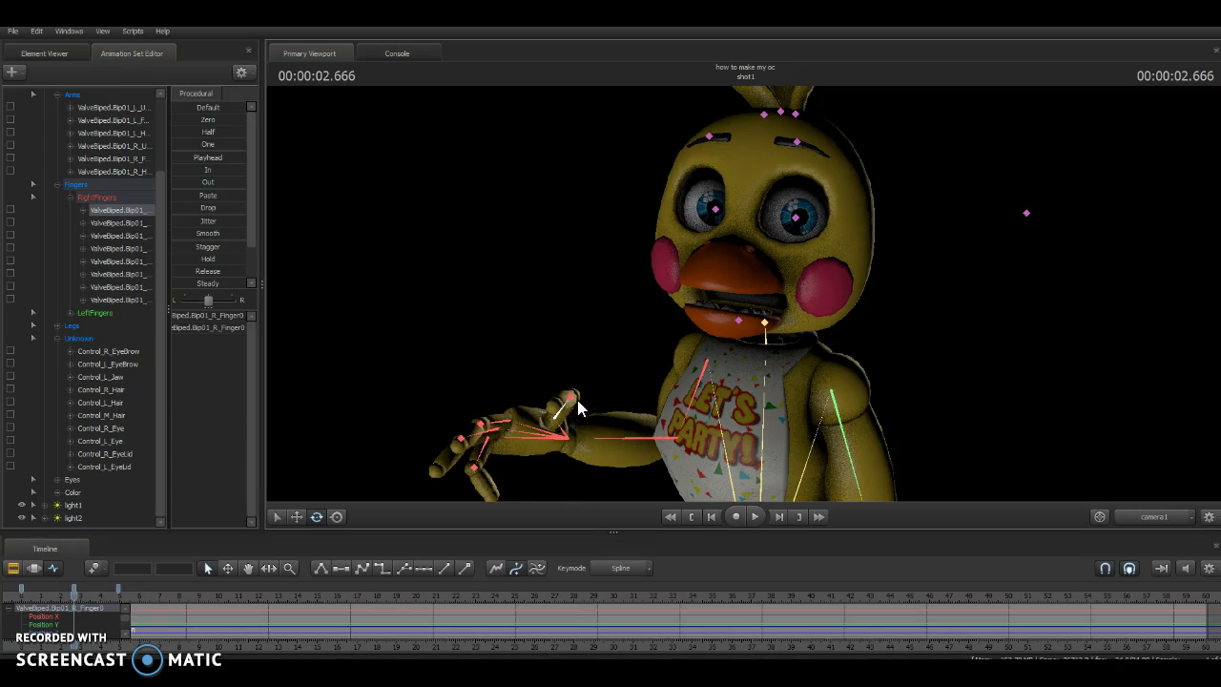
pyautogui.click(575, 404)
pyautogui.press('ctrl')
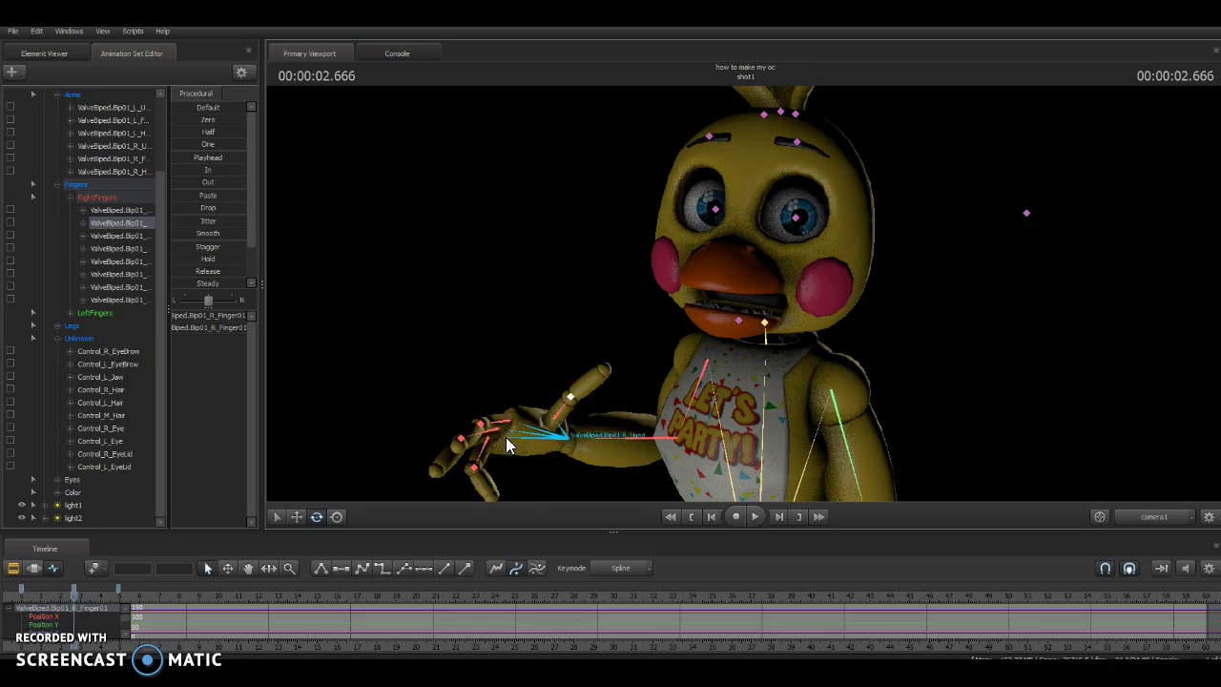
pyautogui.click(486, 447)
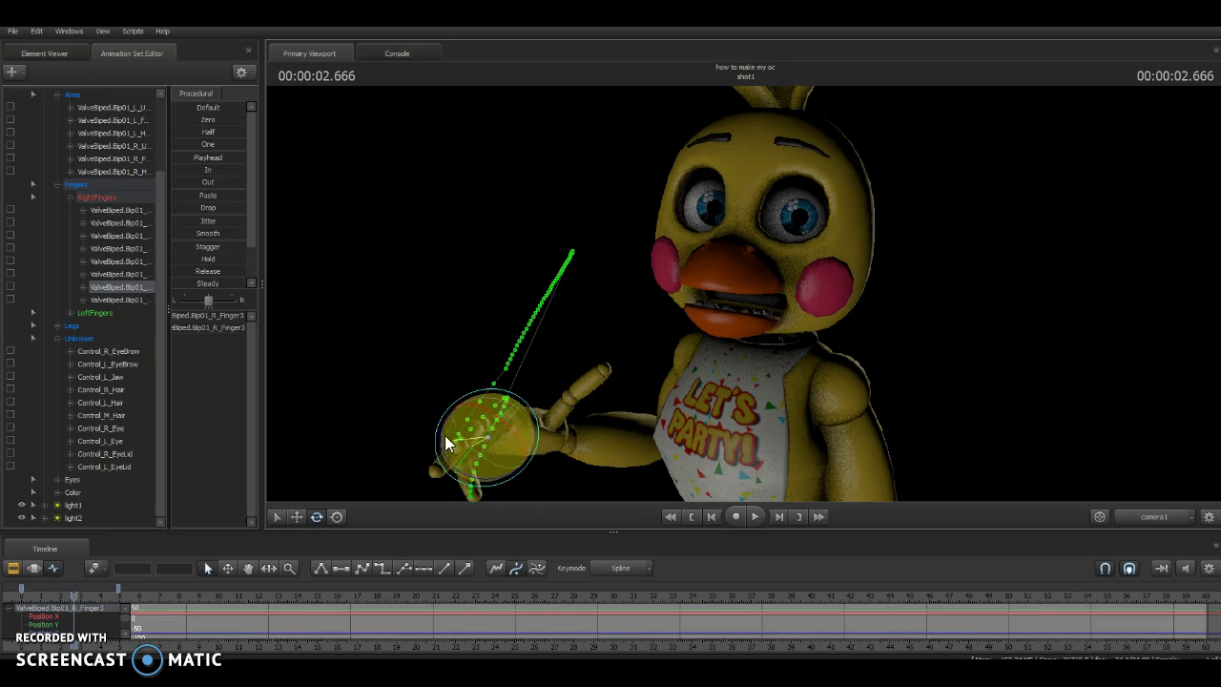
pyautogui.click(454, 461)
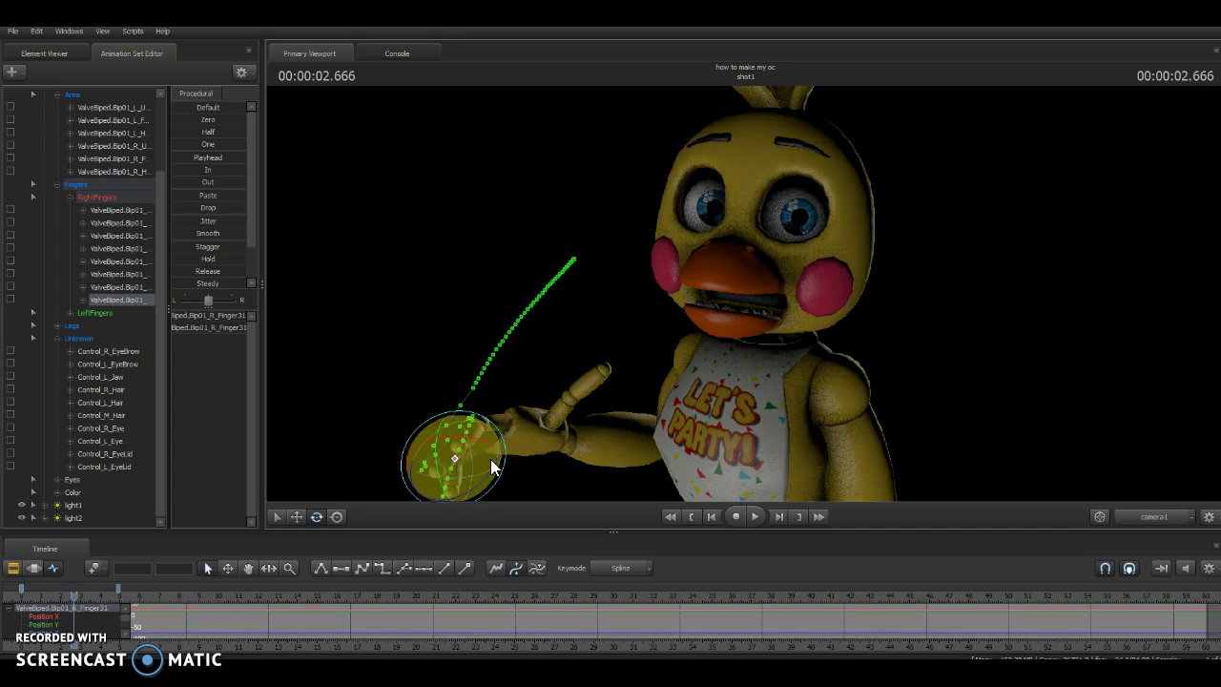
# Rotate both right thumb bones back toward the palm at 00:00:02.666 and play the animation from the start
pyautogui.keyDown('ctrl'); pyautogui.click(559, 411); pyautogui.keyUp('ctrl')
pyautogui.moveTo(569, 407); pyautogui.dragTo(545, 418)
pyautogui.keyDown('ctrl'); pyautogui.click(558, 400); pyautogui.keyUp('ctrl')
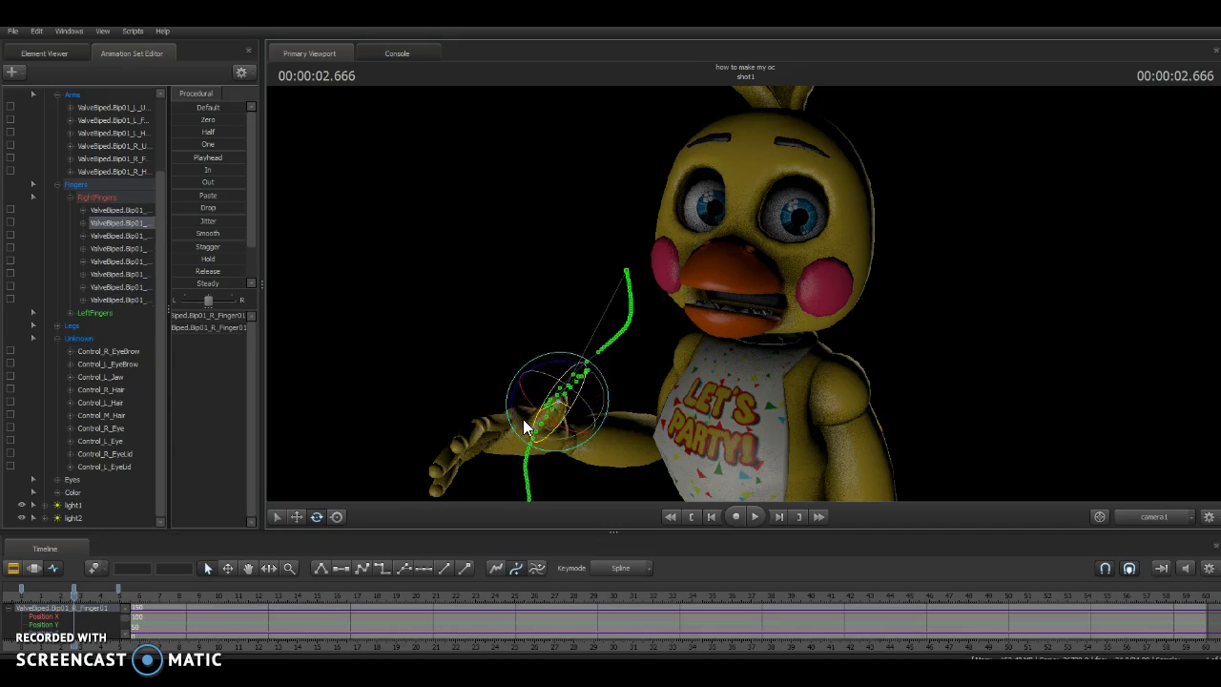
pyautogui.moveTo(583, 358); pyautogui.dragTo(592, 402)
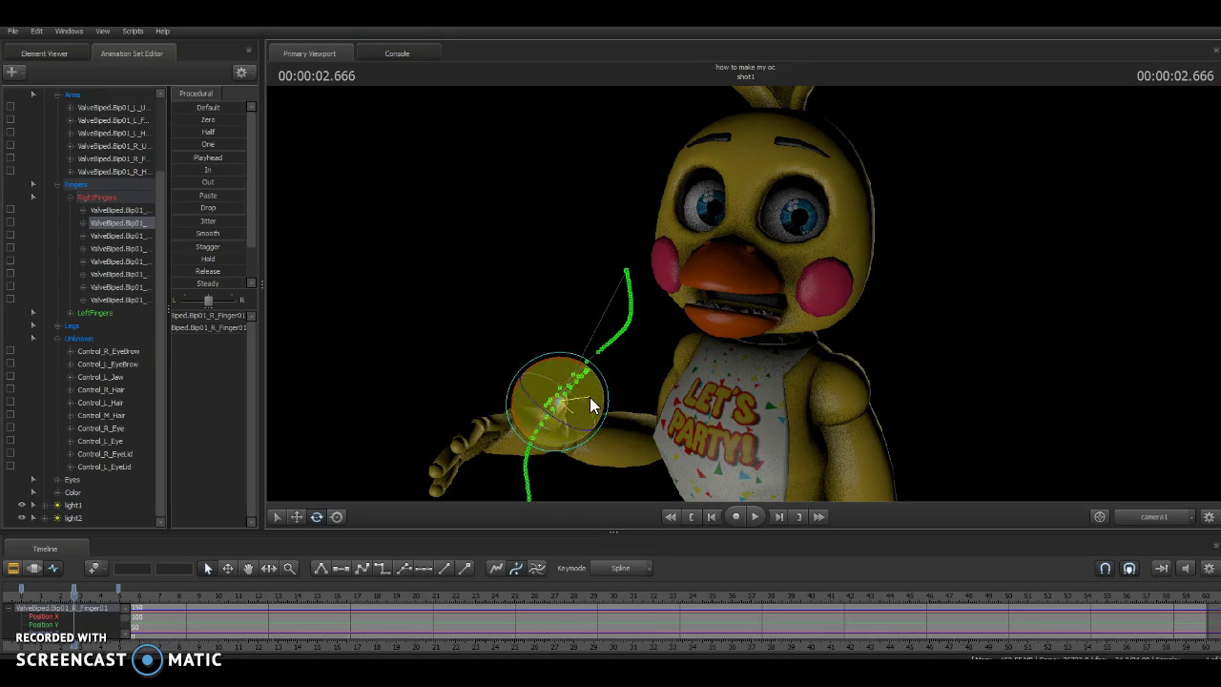
pyautogui.moveTo(72, 604); pyautogui.dragTo(25, 580)
pyautogui.press('space')
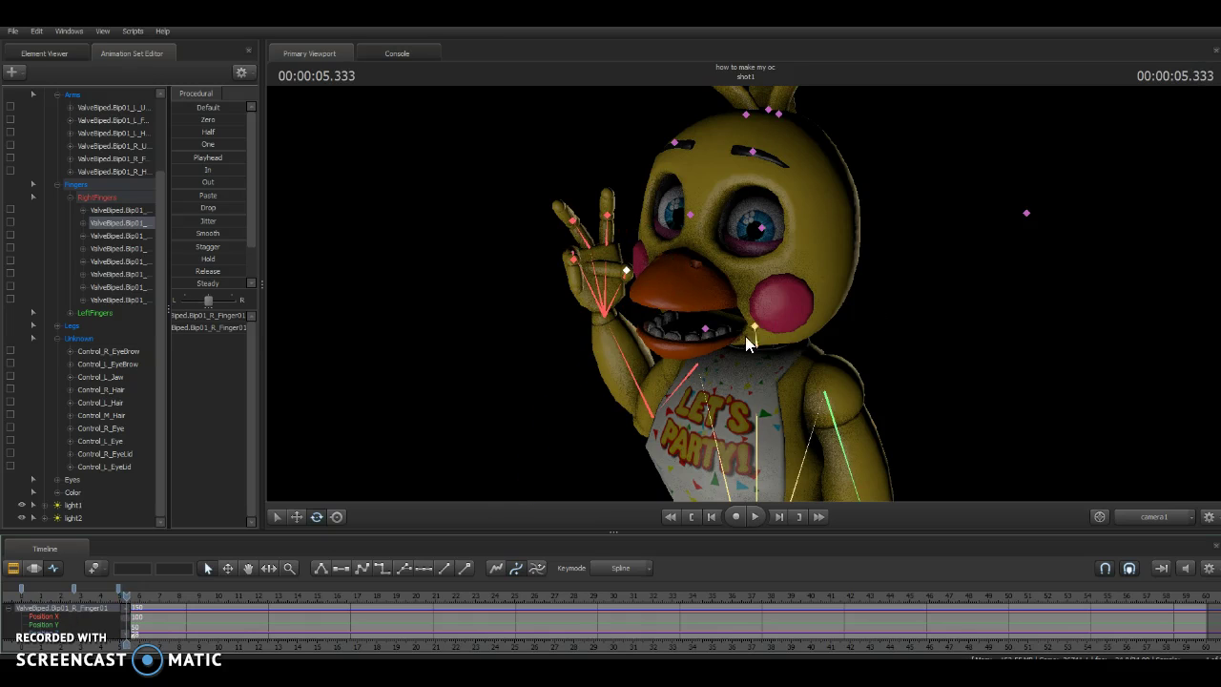
# At 00:00:05.333, rotate Control_L_EyeLid to close the left eye in a wink, and play the animation from the start
pyautogui.click(761, 233)
pyautogui.moveTo(752, 223)
pyautogui.mouseDown()
pyautogui.moveTo(737, 220)
pyautogui.moveTo(776, 279)
pyautogui.moveTo(823, 259)
pyautogui.moveTo(825, 245)
pyautogui.moveTo(806, 220)
pyautogui.moveTo(733, 237)
pyautogui.moveTo(749, 259)
pyautogui.mouseUp()
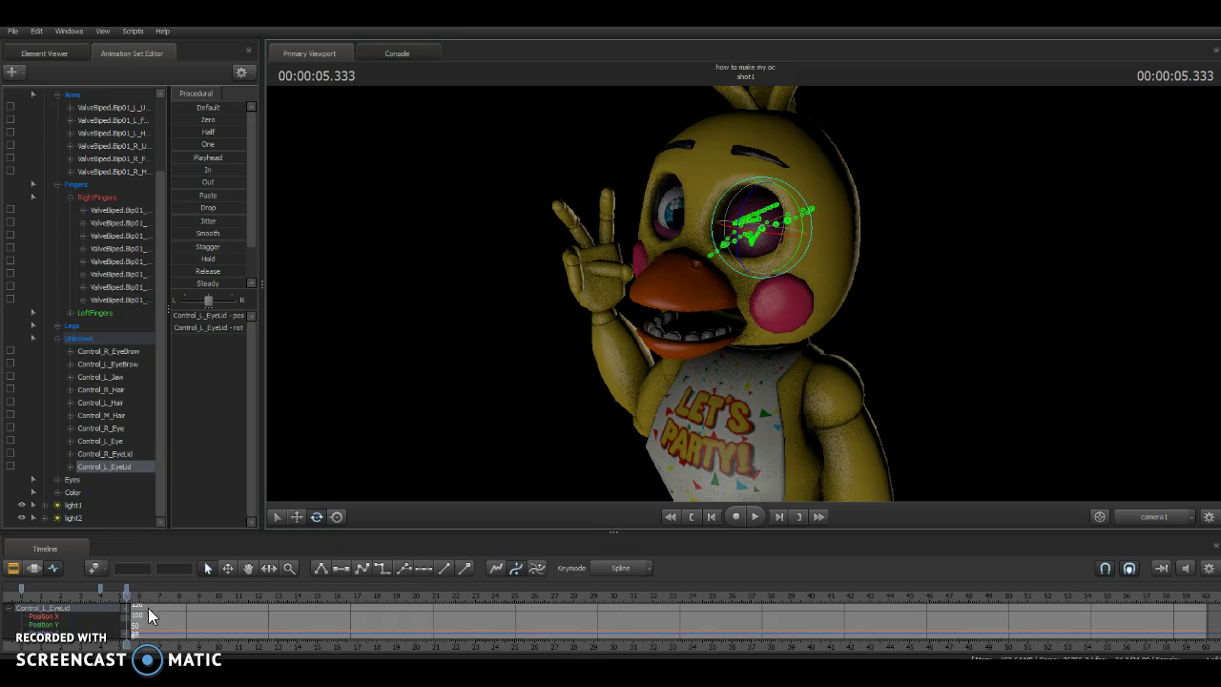
pyautogui.moveTo(122, 598); pyautogui.dragTo(28, 601)
pyautogui.press('space')
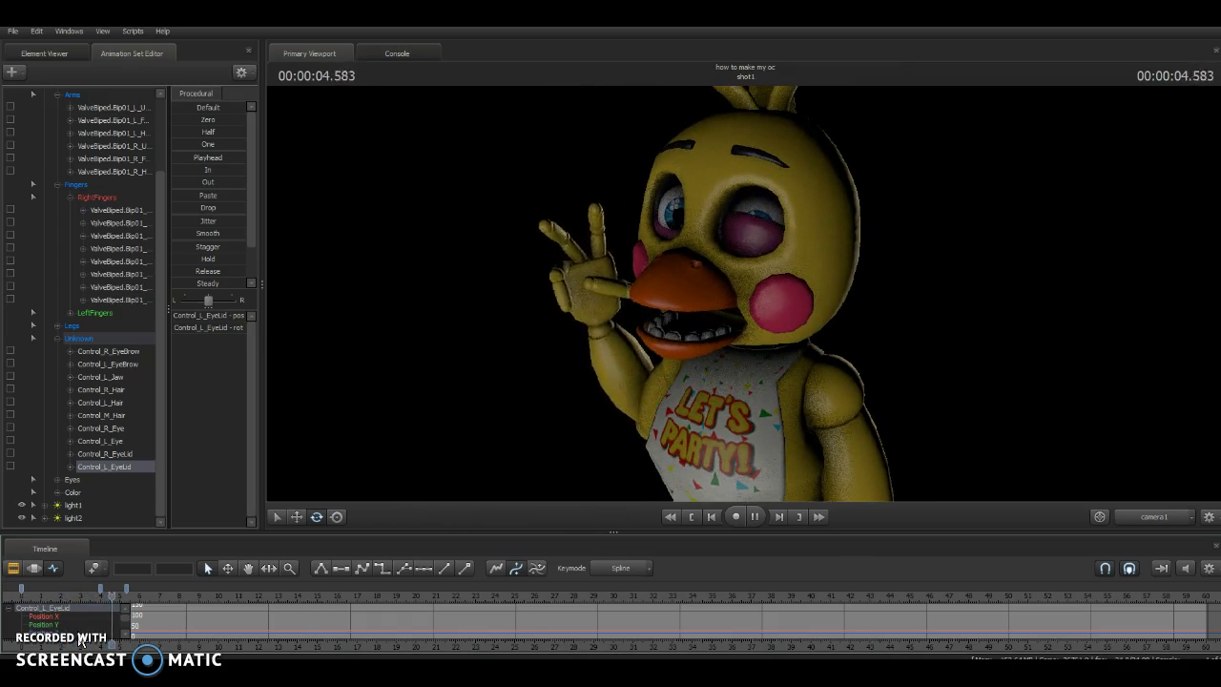
pyautogui.press('space')
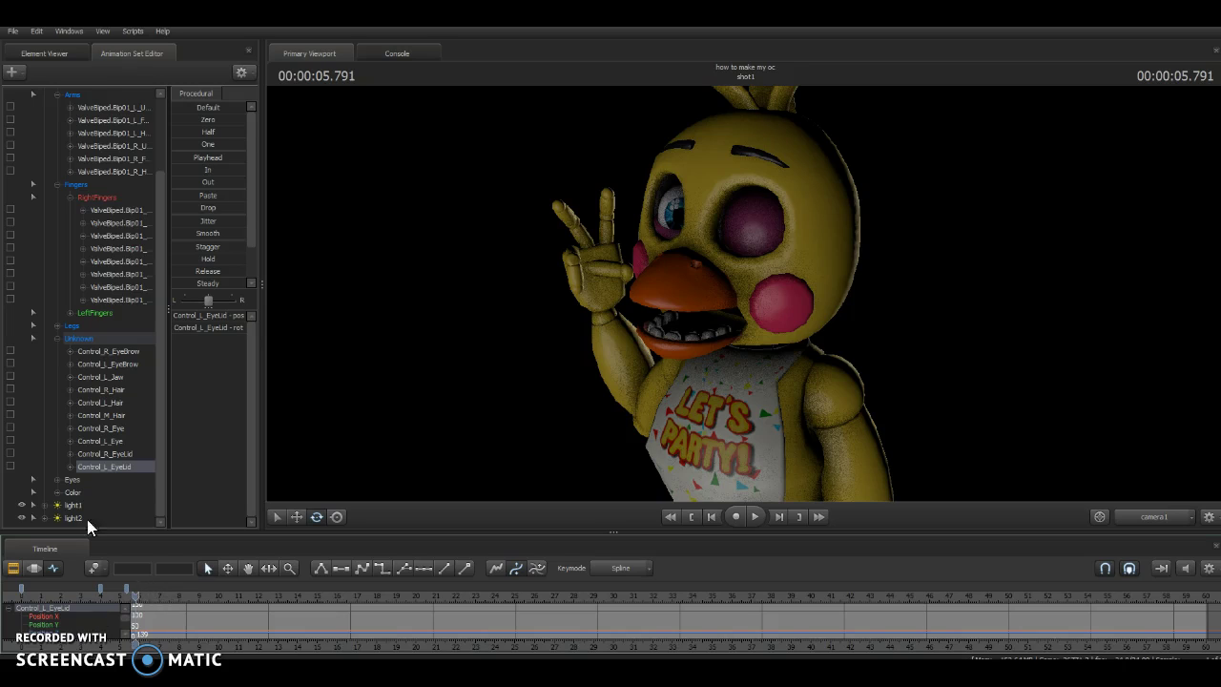
# Start a movie export and save the changes to the session
pyautogui.click(14, 34)
pyautogui.moveTo(35, 159)
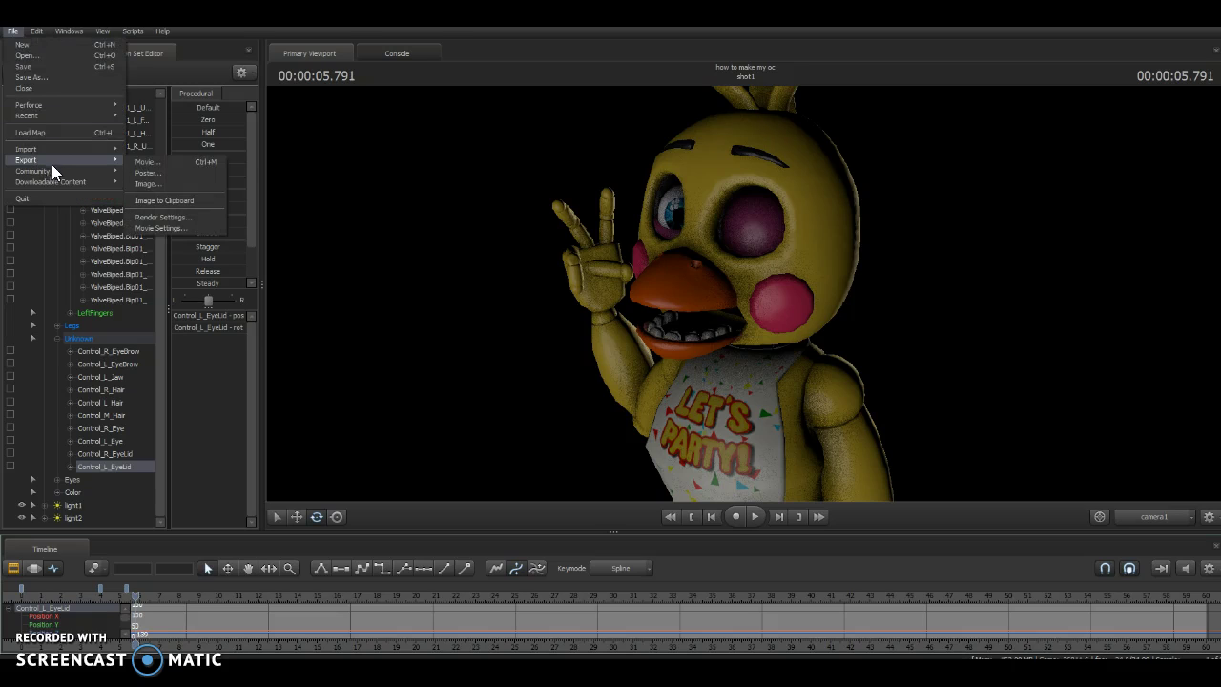
pyautogui.click(151, 162)
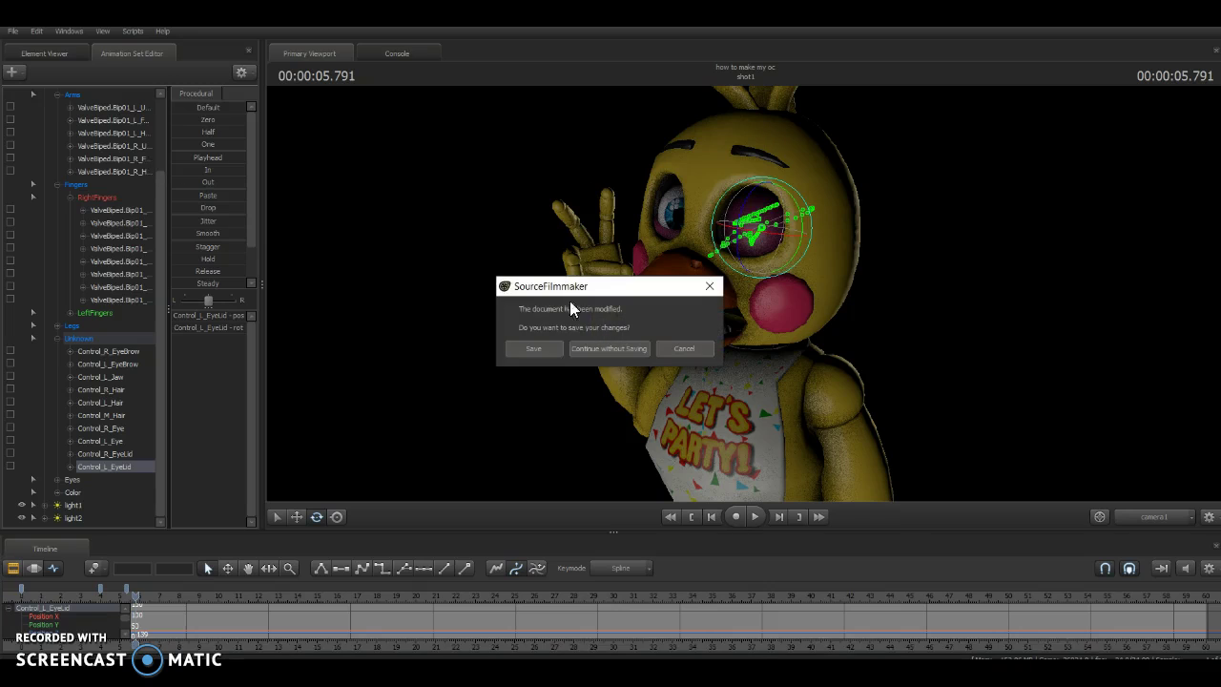
pyautogui.click(546, 346)
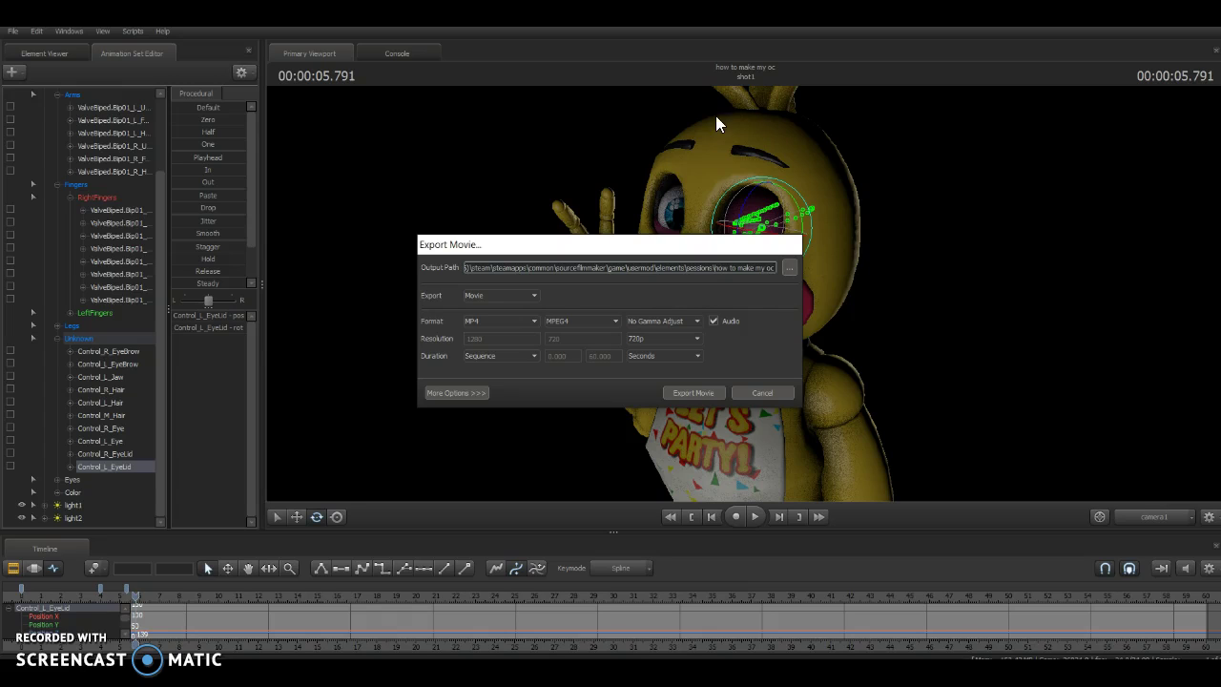
# Try the AVI format for the movie export, set it back to MP4 and cancel the export
pyautogui.click(517, 322)
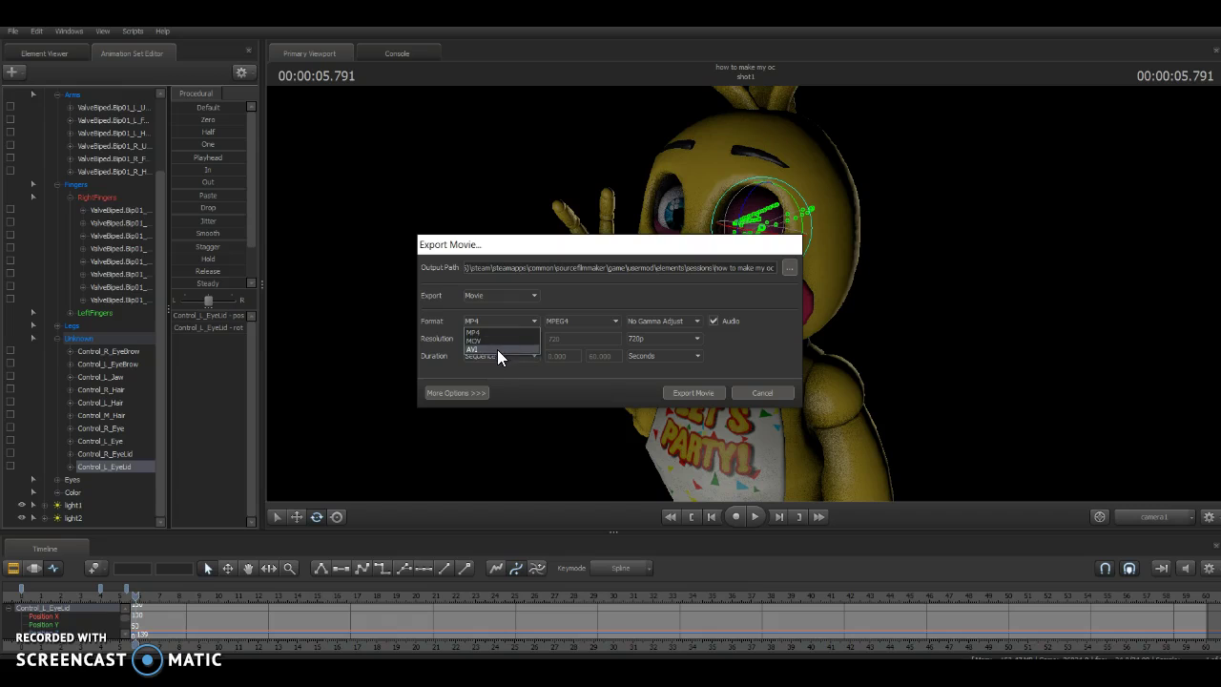
pyautogui.click(497, 349)
pyautogui.click(490, 321)
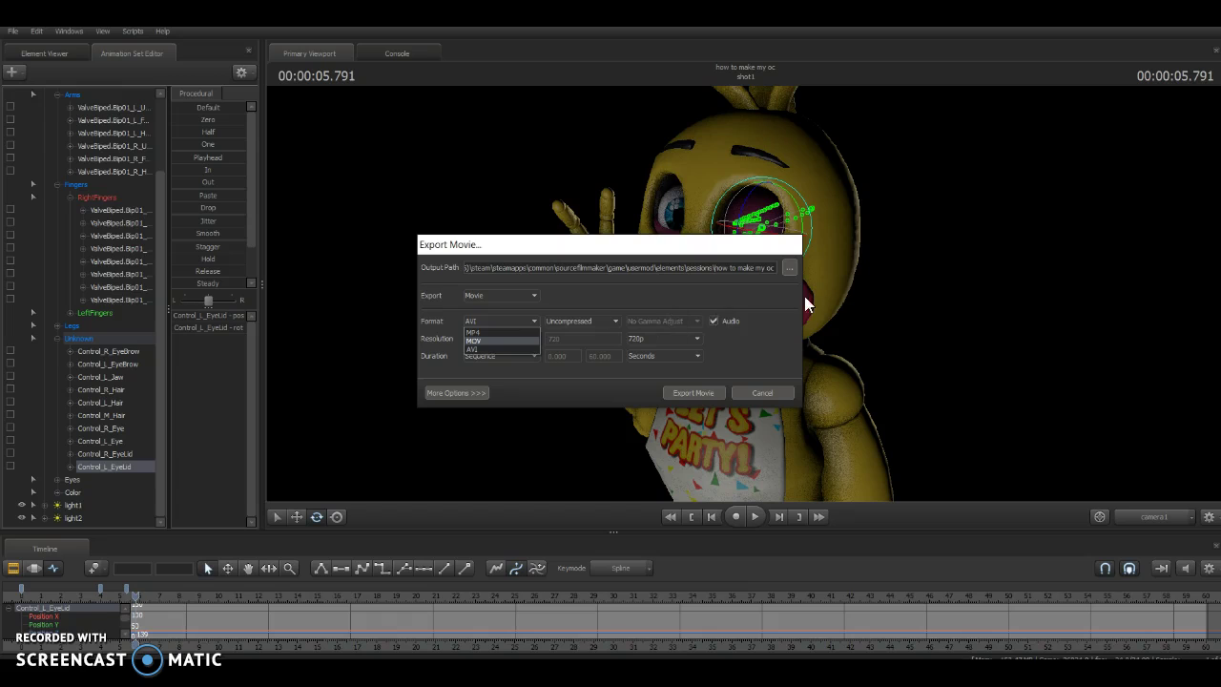
pyautogui.click(488, 348)
pyautogui.click(497, 320)
pyautogui.click(493, 331)
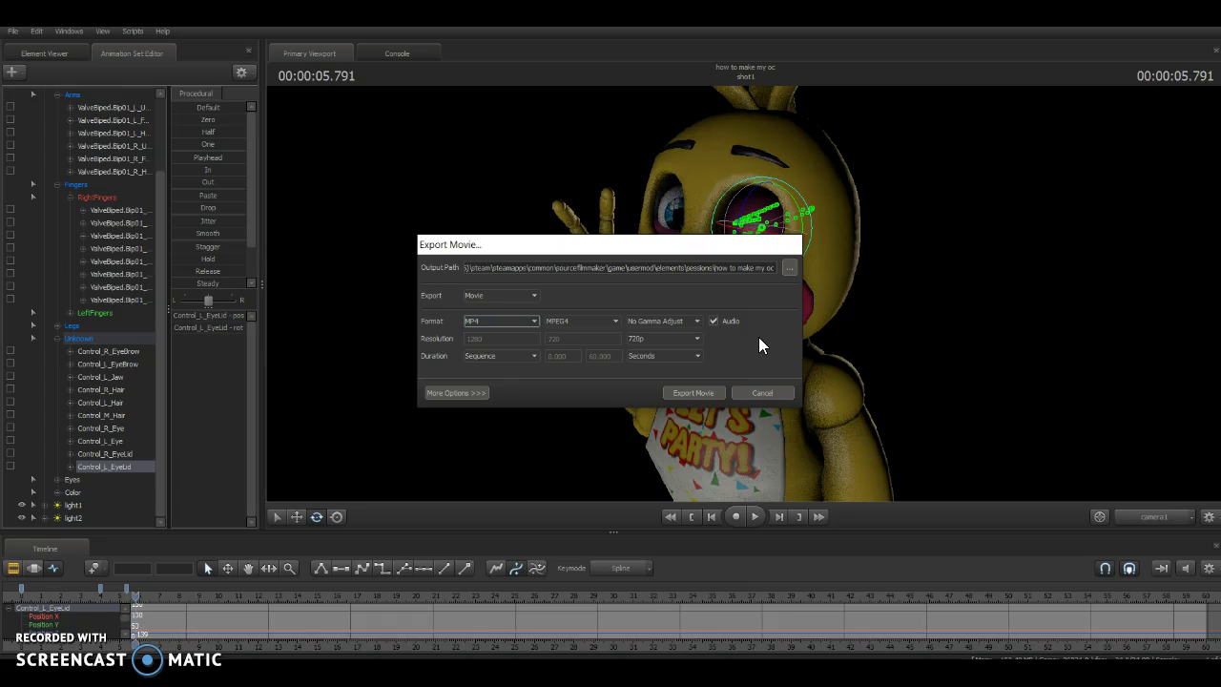
pyautogui.click(521, 296)
pyautogui.click(516, 301)
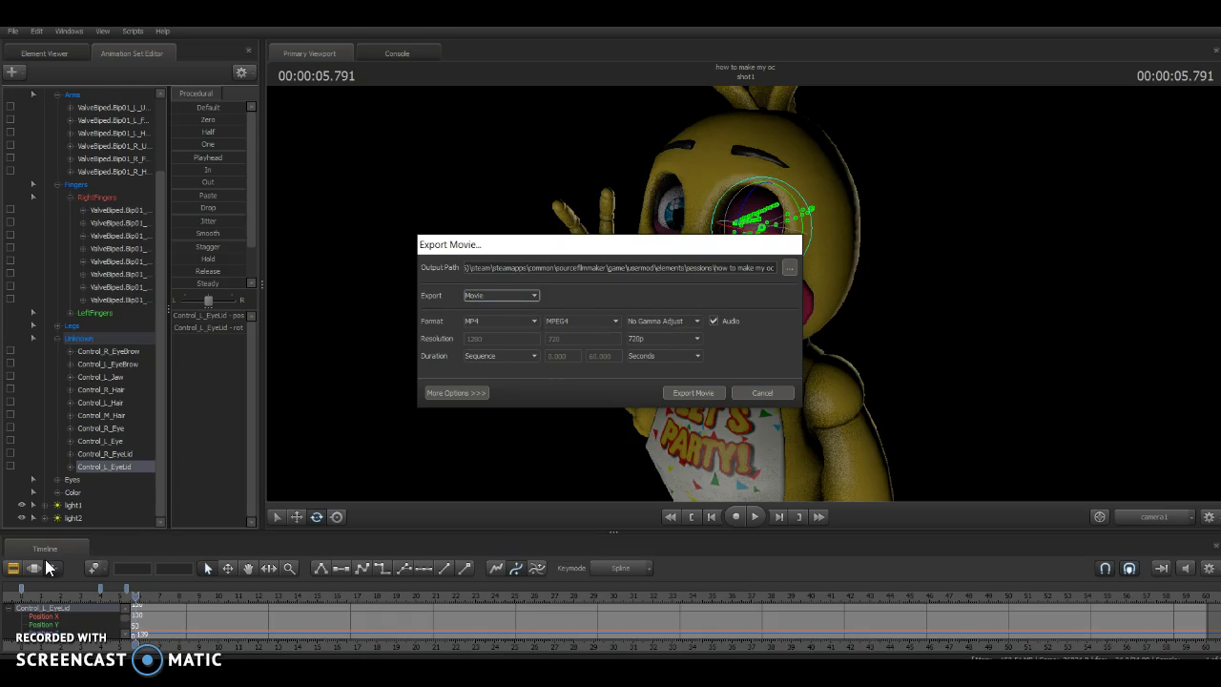
pyautogui.click(770, 390)
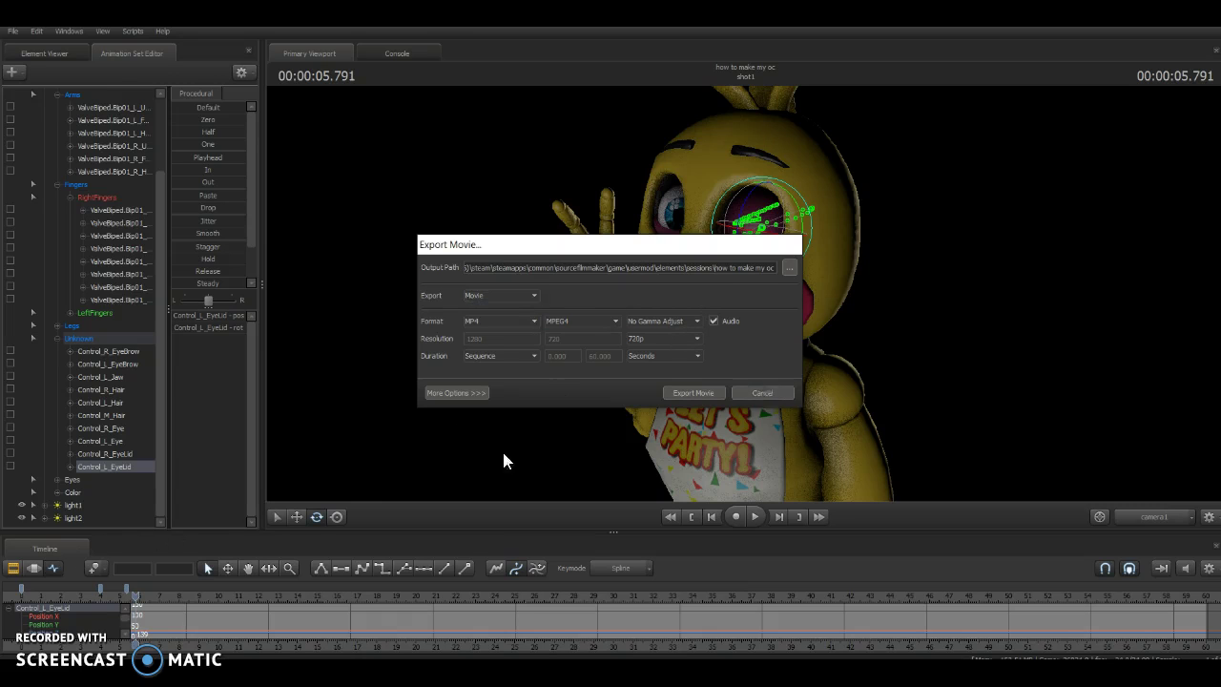
# Trim the end of shot1 and then the end of the whole sequence to about 5.3 seconds
pyautogui.click(15, 567)
pyautogui.moveTo(612, 529); pyautogui.dragTo(625, 397)
pyautogui.moveTo(131, 460); pyautogui.dragTo(973, 463)
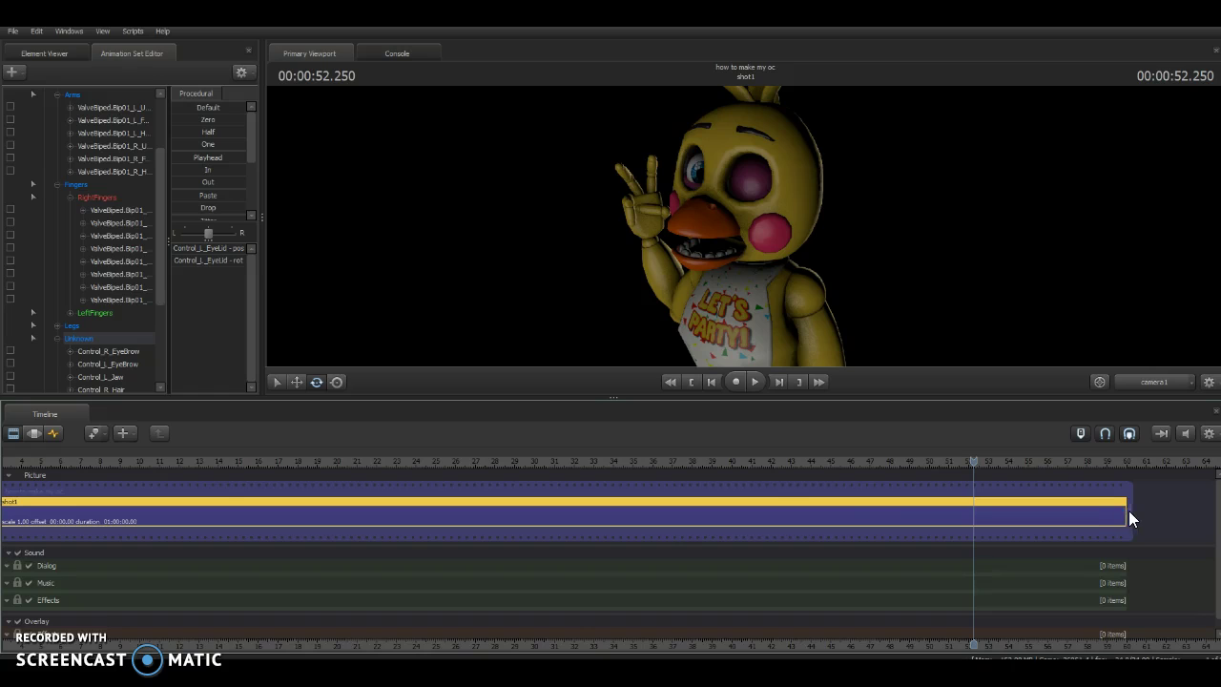
pyautogui.moveTo(1125, 510)
pyautogui.mouseDown()
pyautogui.moveTo(267, 497)
pyautogui.moveTo(213, 491)
pyautogui.moveTo(139, 400)
pyautogui.moveTo(11, 413)
pyautogui.moveTo(48, 413)
pyautogui.mouseUp()
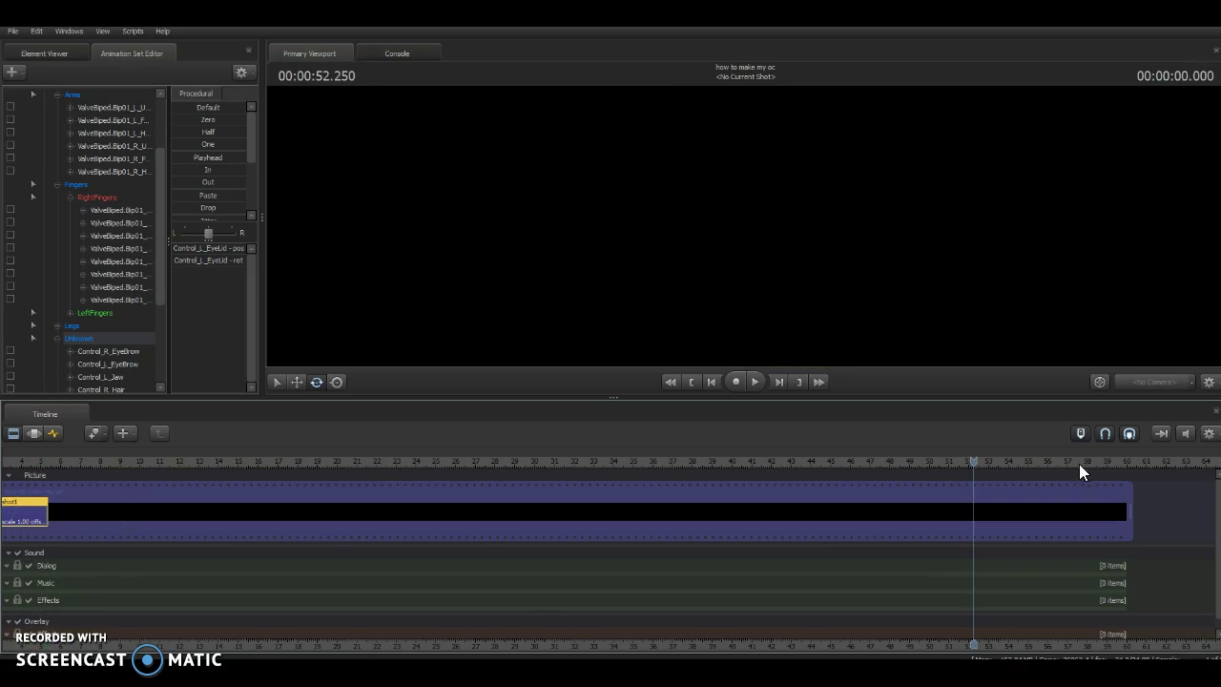
pyautogui.moveTo(1127, 519); pyautogui.dragTo(49, 458)
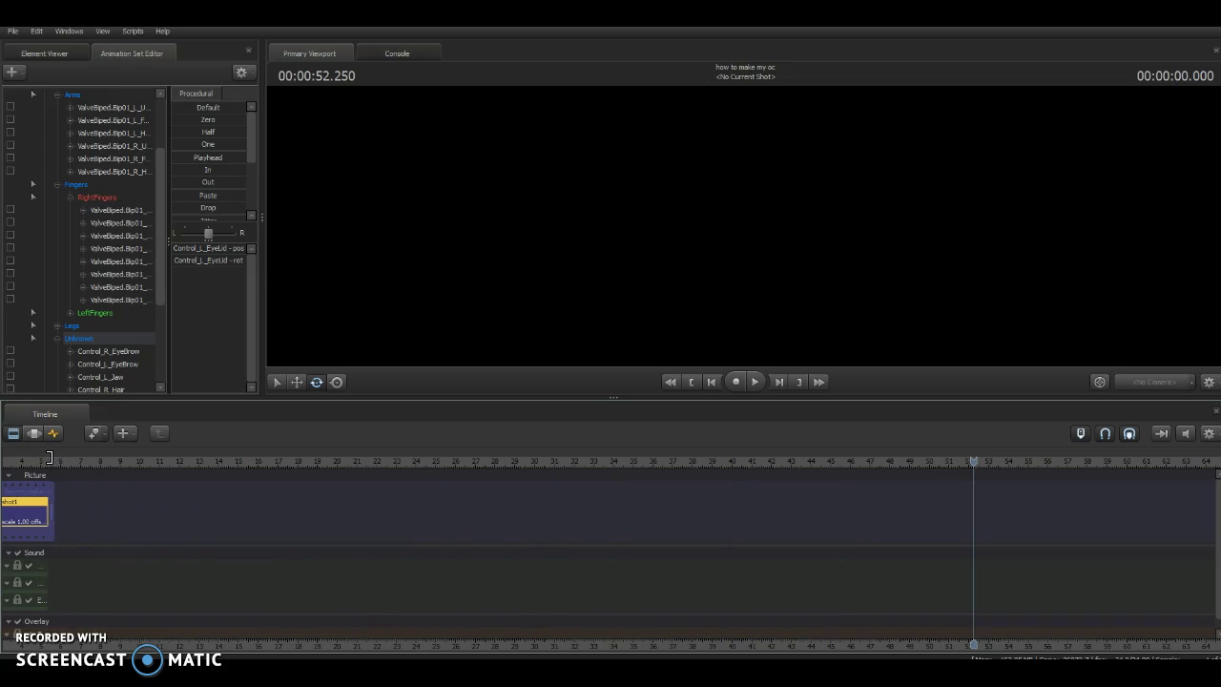
# Split shot1 at 00:00:02.041 and select the second part of the cut
pyautogui.moveTo(962, 464); pyautogui.dragTo(120, 501)
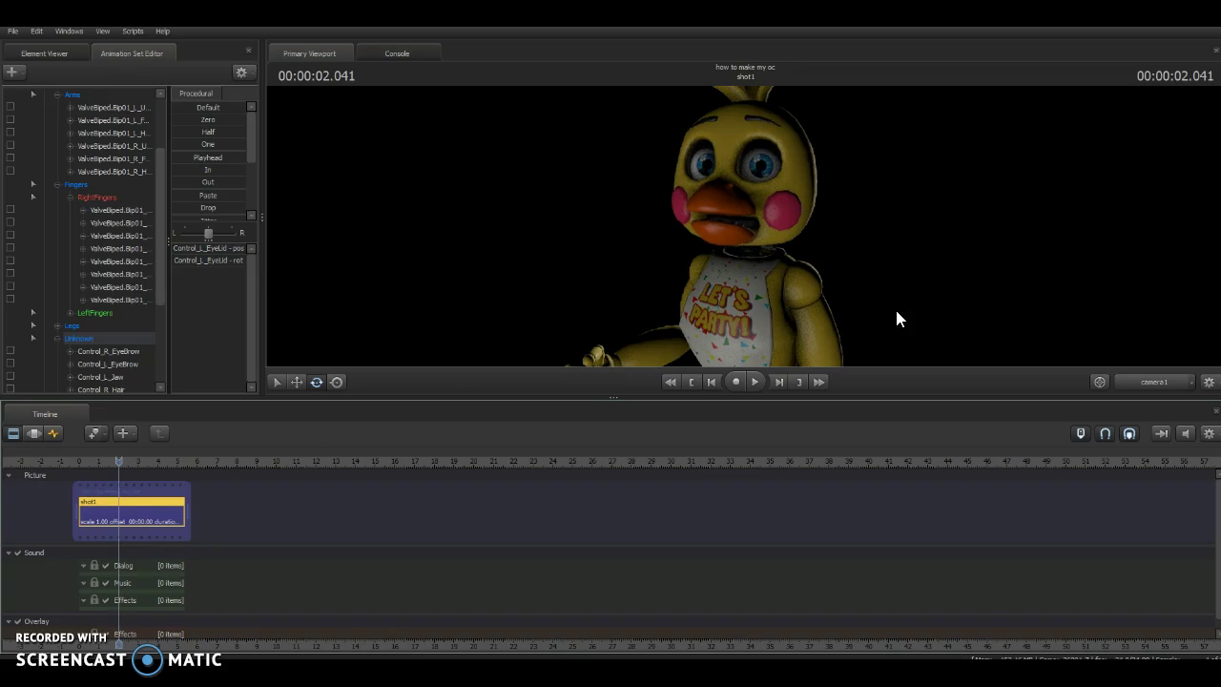
pyautogui.press('b')
pyautogui.click(129, 515)
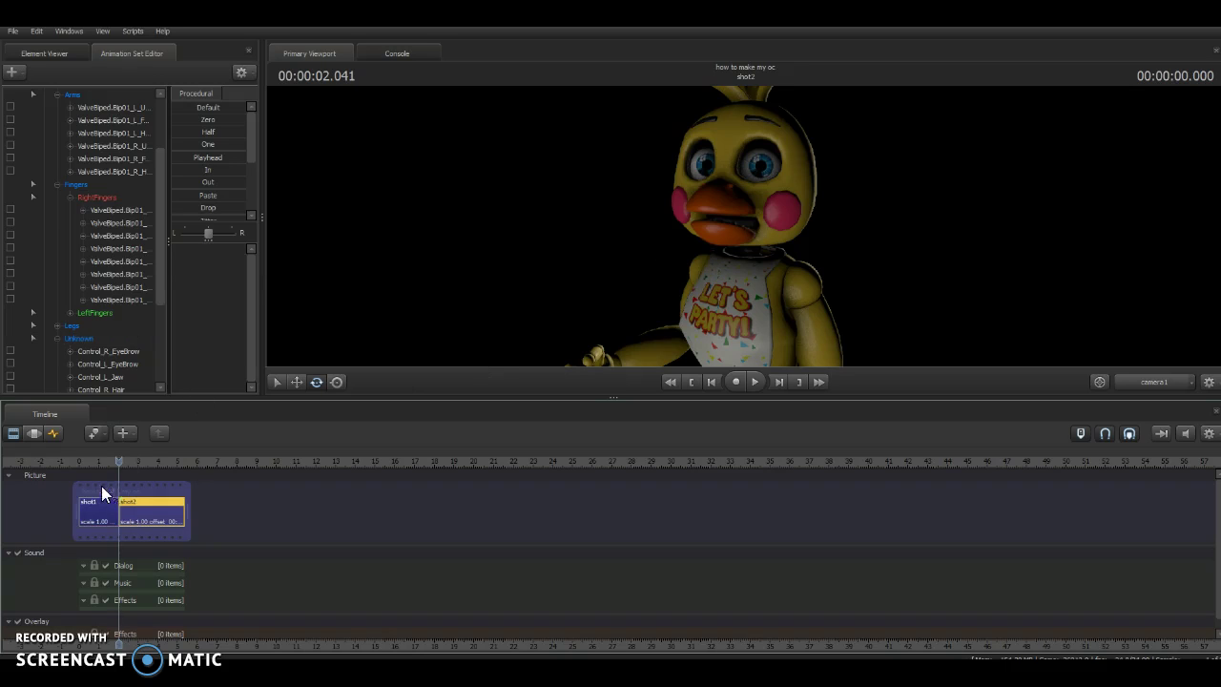
# At 00:00:02.125 in shot2, reframe camera1 to view Toy Chica from a more sideways angle
pyautogui.moveTo(119, 459)
pyautogui.mouseDown()
pyautogui.moveTo(101, 463)
pyautogui.moveTo(138, 465)
pyautogui.moveTo(164, 488)
pyautogui.moveTo(121, 467)
pyautogui.mouseUp()
pyautogui.scroll(3, 113, 325)
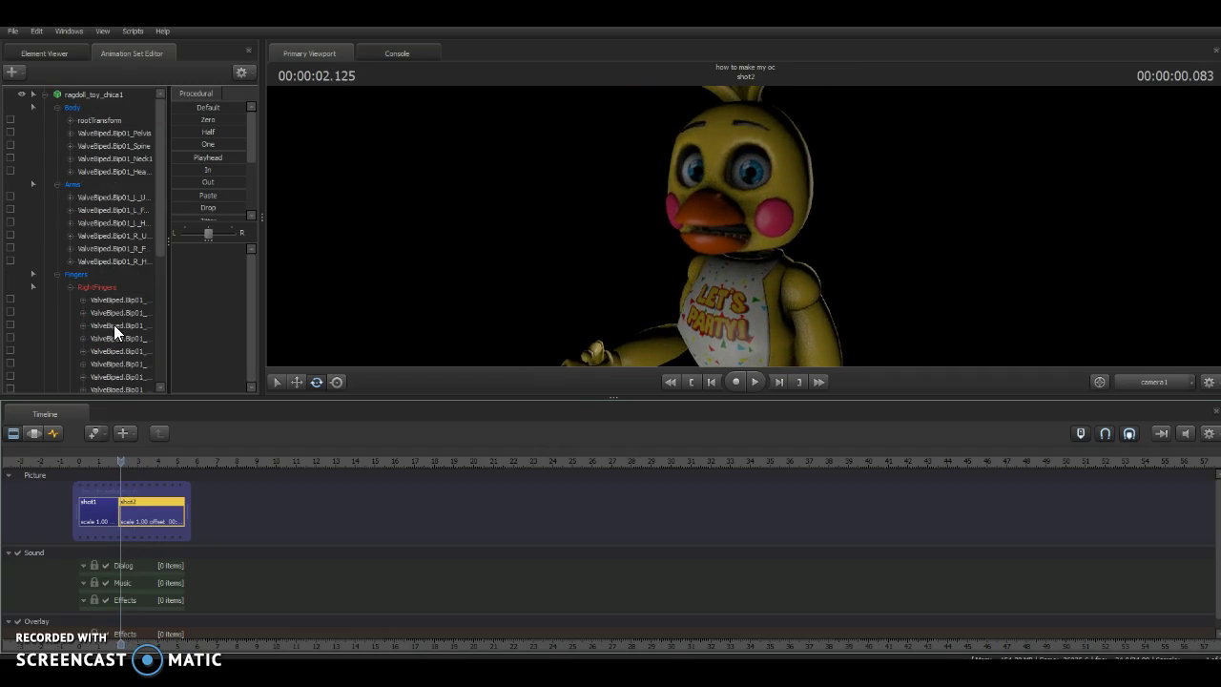
pyautogui.scroll(-5, 134, 334)
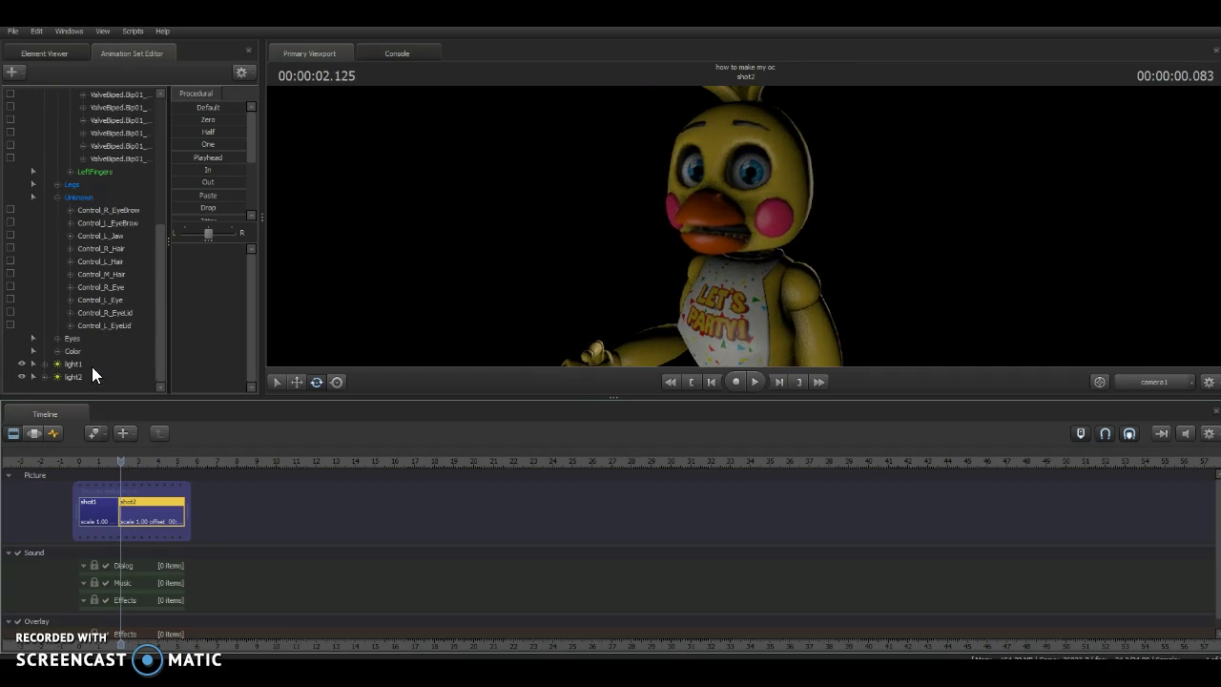
pyautogui.click(54, 434)
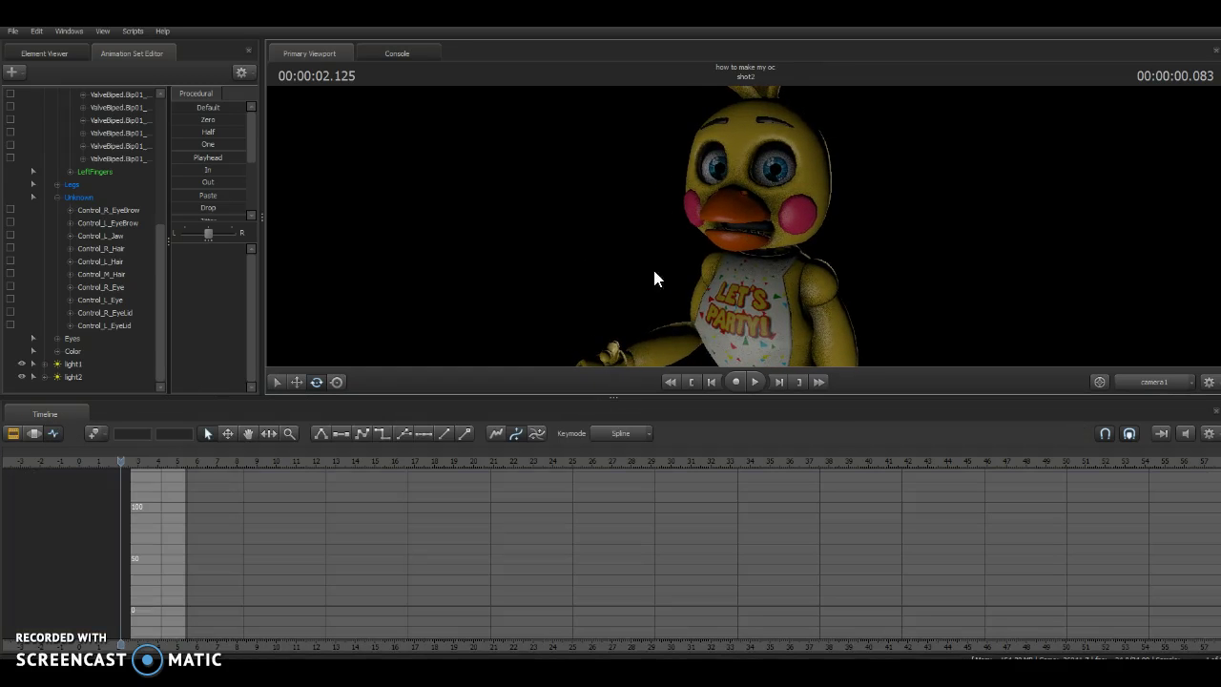
pyautogui.moveTo(655, 278)
pyautogui.mouseDown()
pyautogui.moveTo(597, 260)
pyautogui.moveTo(644, 260)
pyautogui.mouseUp()
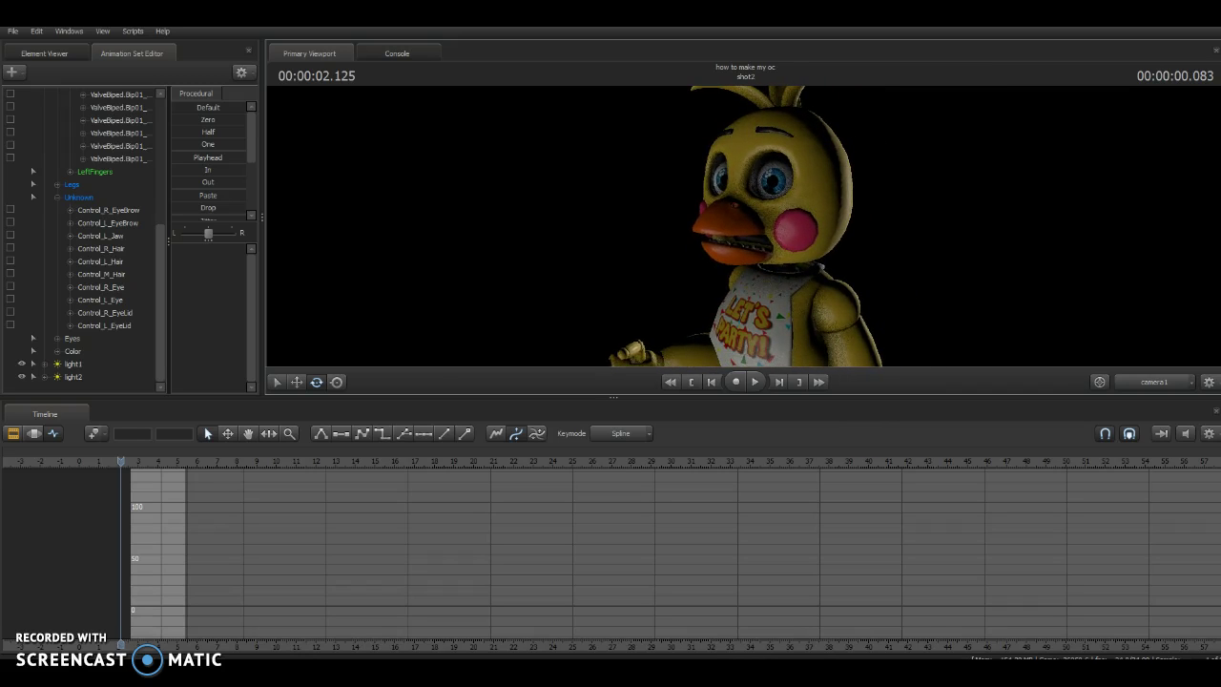
# Return the playhead to the start of the sequence, enlarge the viewport and preview the animation full screen
pyautogui.moveTo(124, 460); pyautogui.dragTo(57, 480)
pyautogui.click(13, 433)
pyautogui.moveTo(612, 397); pyautogui.dragTo(583, 537)
pyautogui.press('F11')
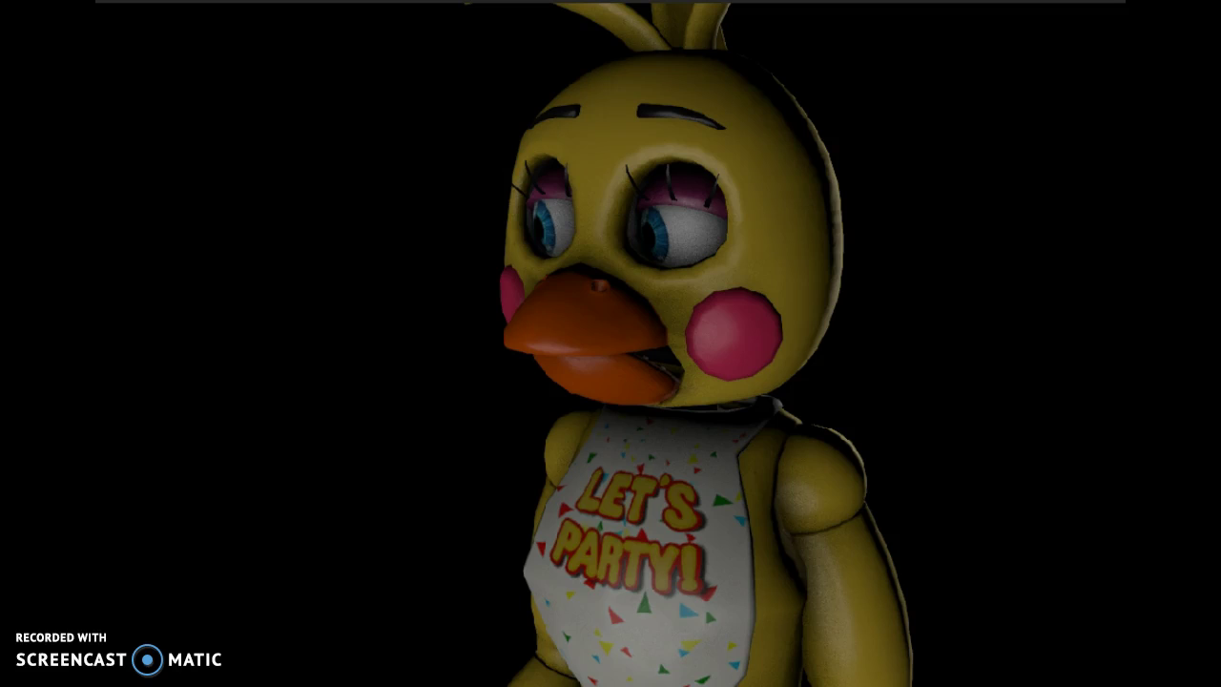